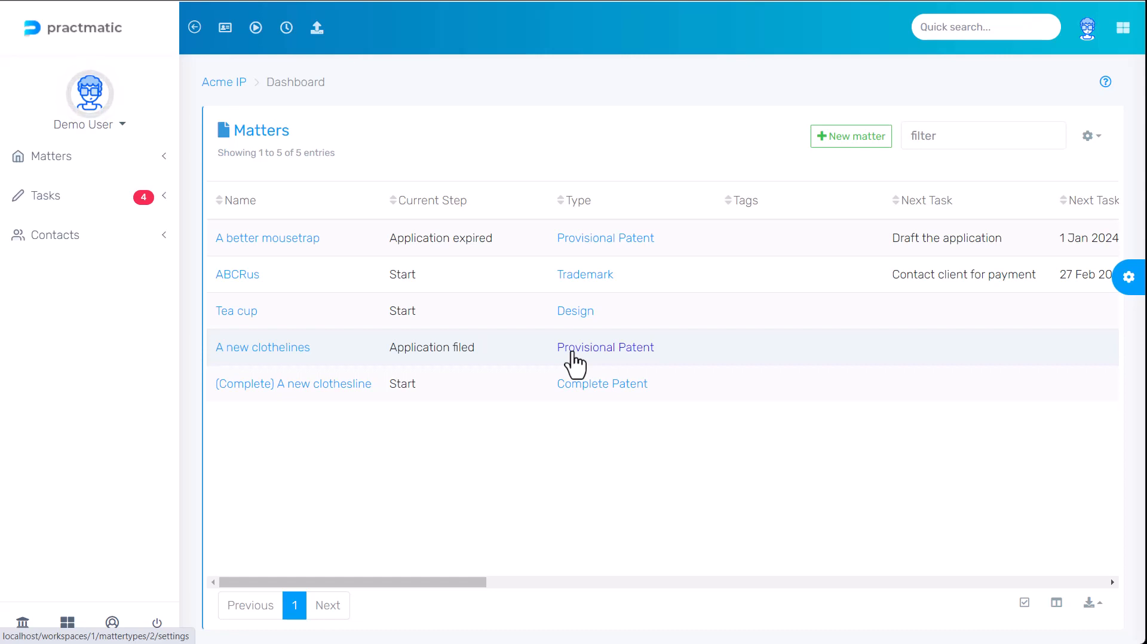
# - In Workspace Settings > Accounting, choose Xero as the provider and start signing in to Xero
pyautogui.click(67, 626)
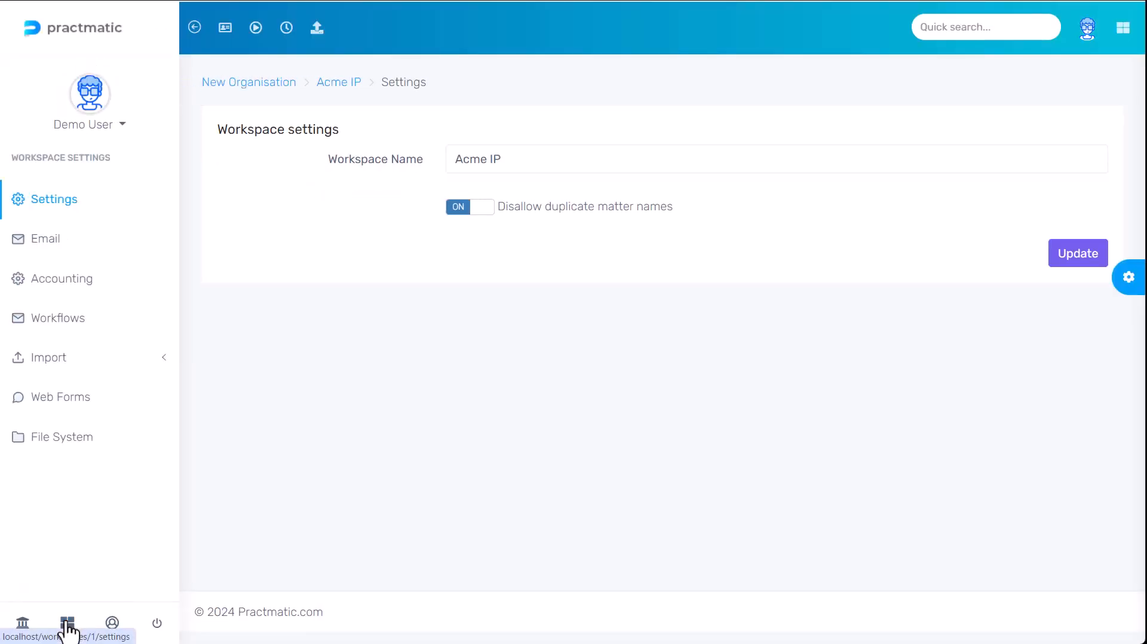
pyautogui.click(75, 289)
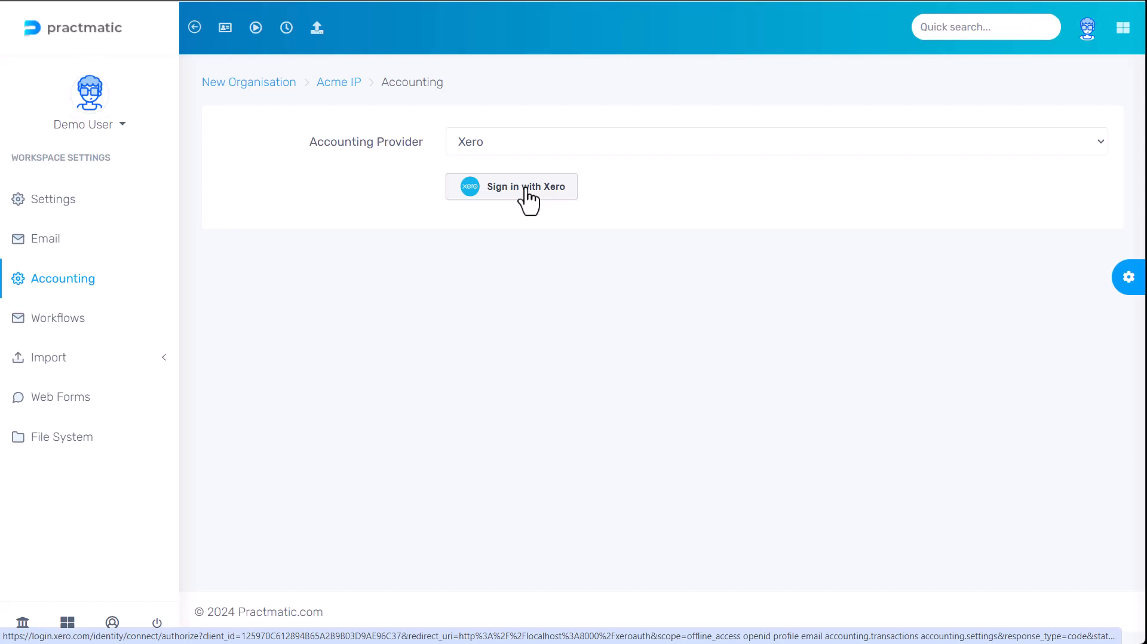
pyautogui.click(525, 188)
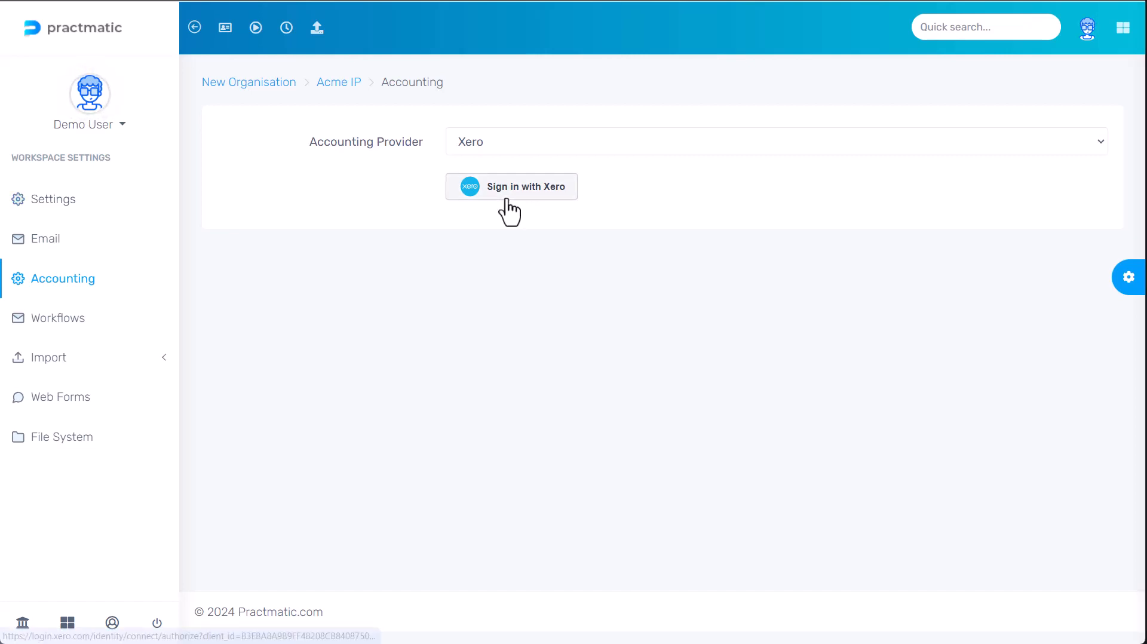
pyautogui.click(506, 198)
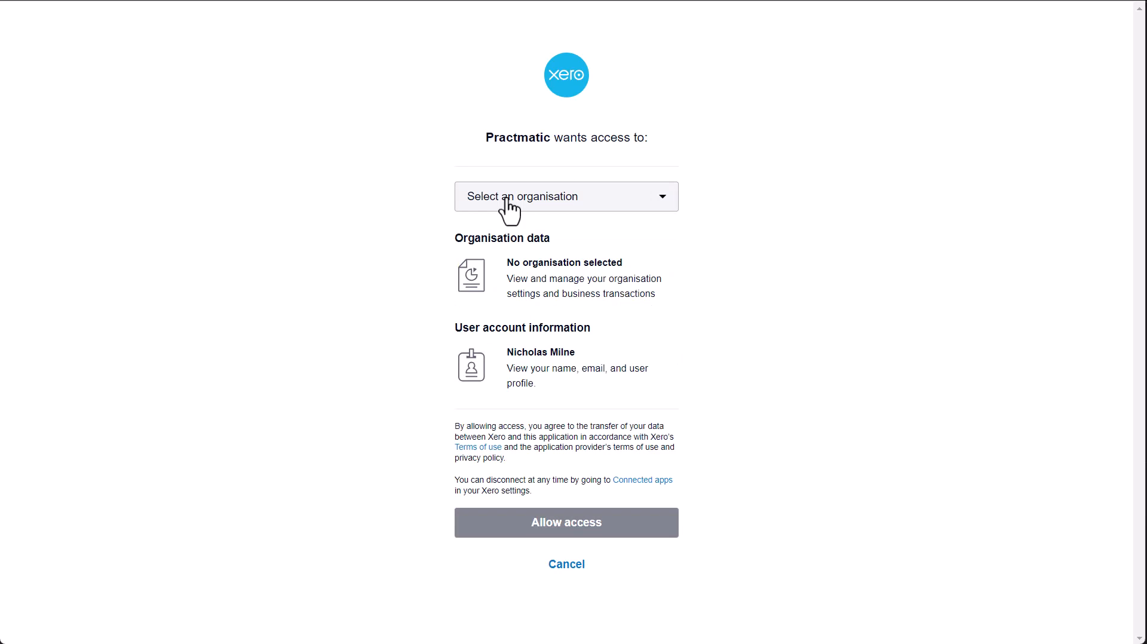
# - Allow Practmatic access to the Demo Company (AU) organisation on Xero's consent page
pyautogui.click(507, 202)
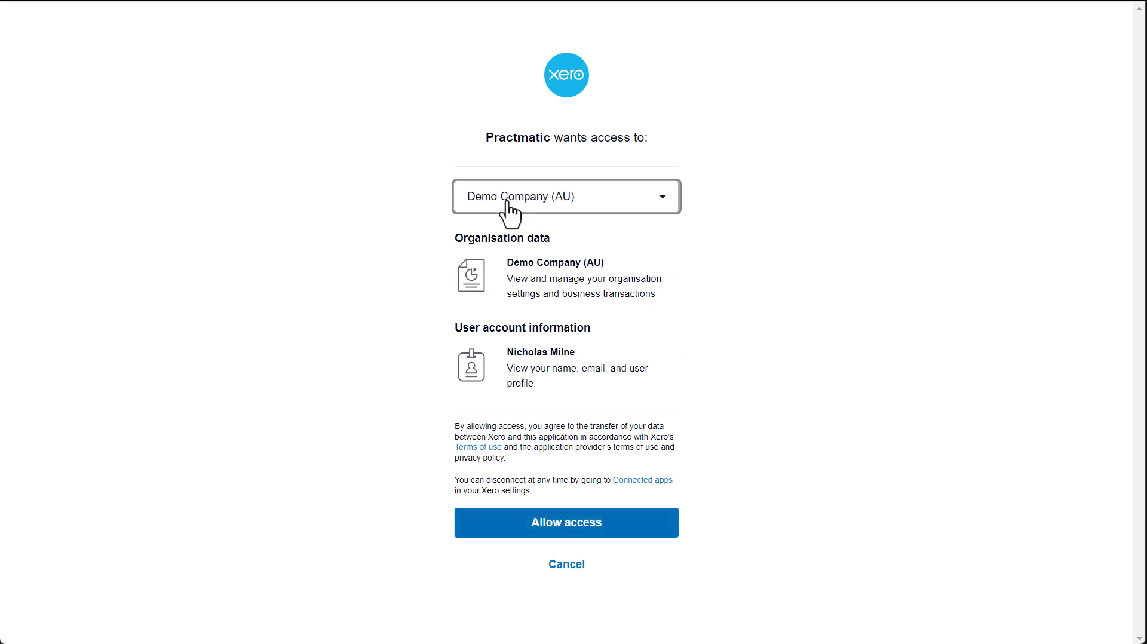
pyautogui.click(558, 534)
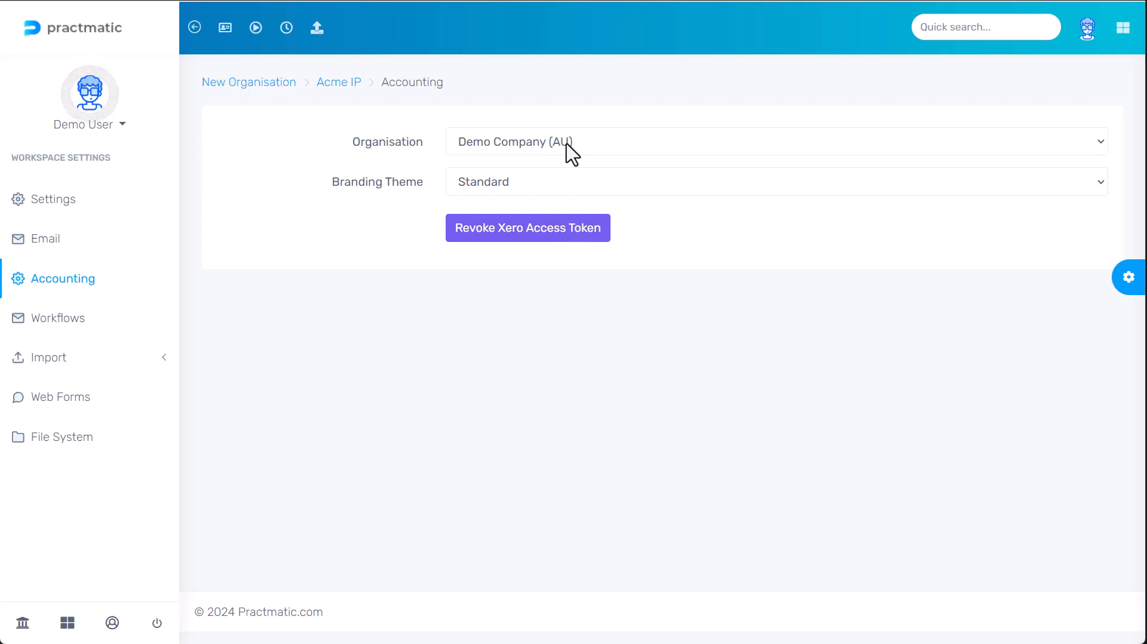
# - Leave Standard as the Xero branding theme and go back to the Acme IP matters dashboard
pyautogui.click(562, 187)
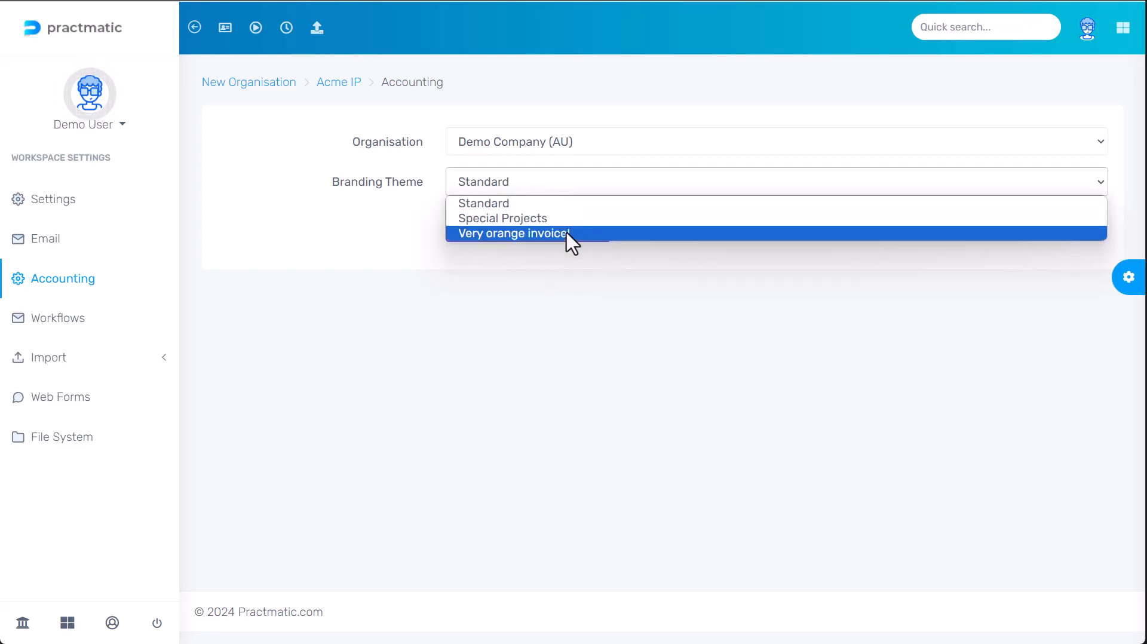
pyautogui.click(585, 284)
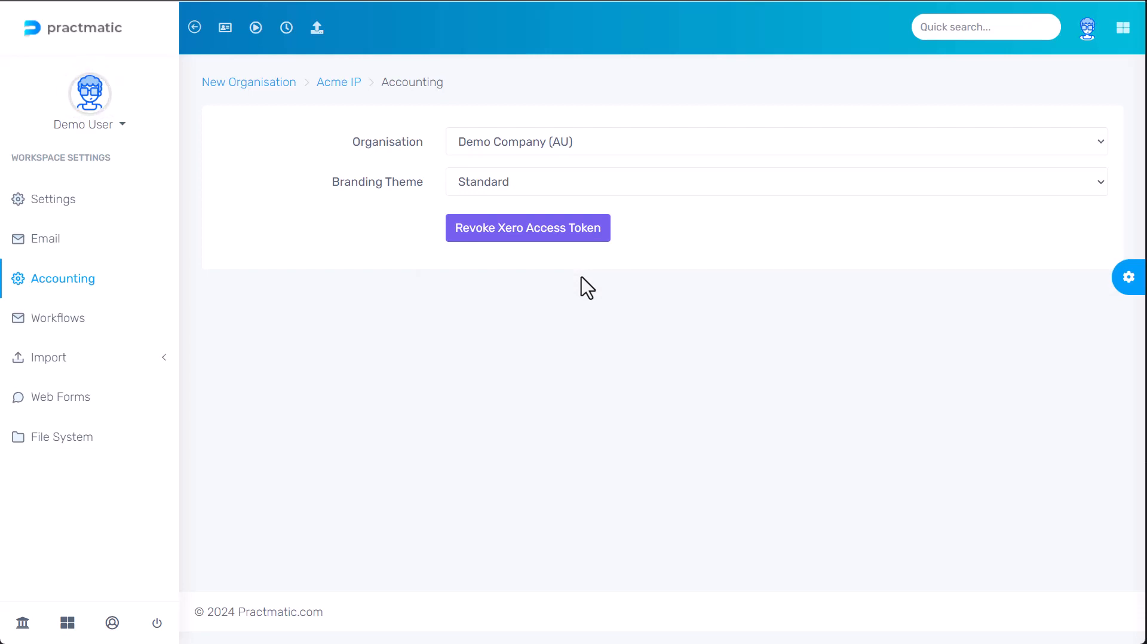
pyautogui.click(563, 239)
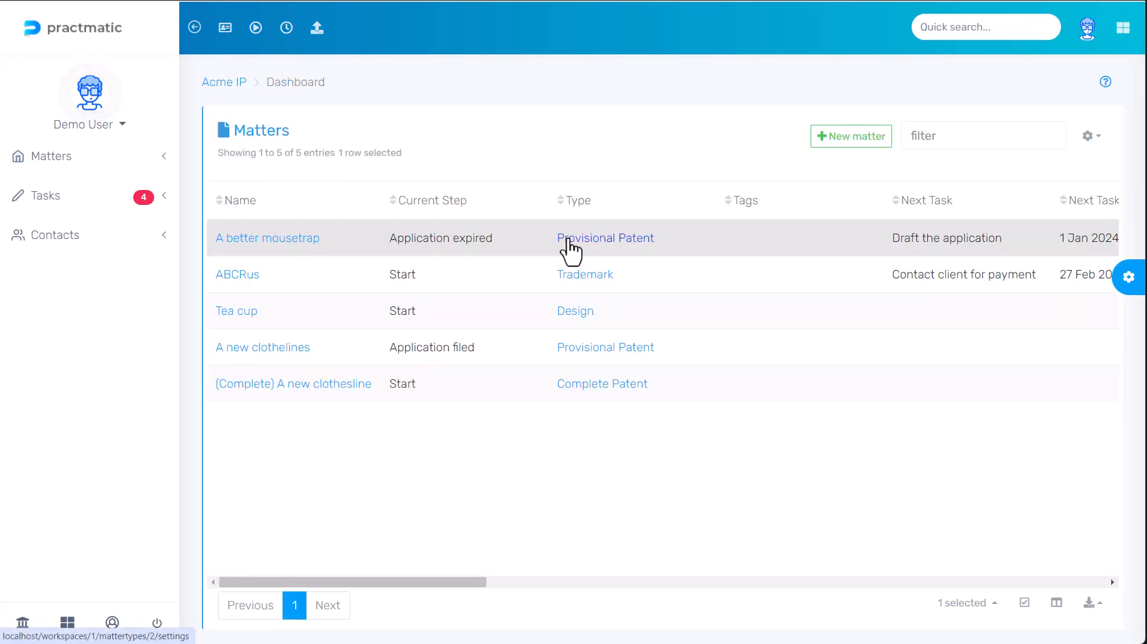
# - Add a new invoice template under the Provisional Patent matter type's Invoice Templates
pyautogui.click(570, 242)
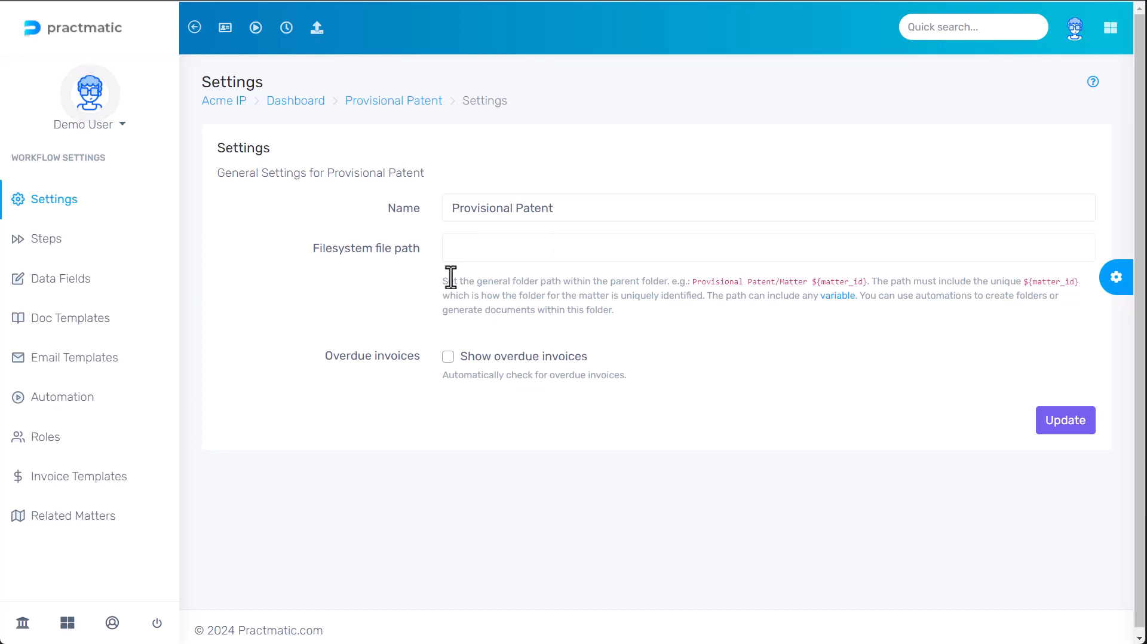
pyautogui.click(68, 483)
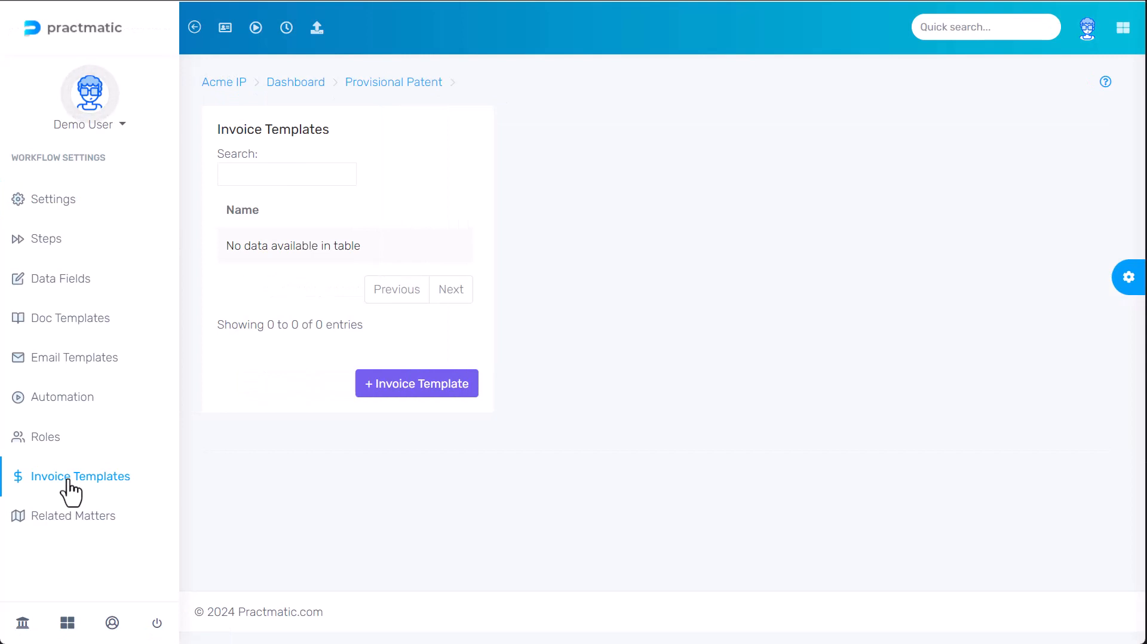
pyautogui.click(416, 385)
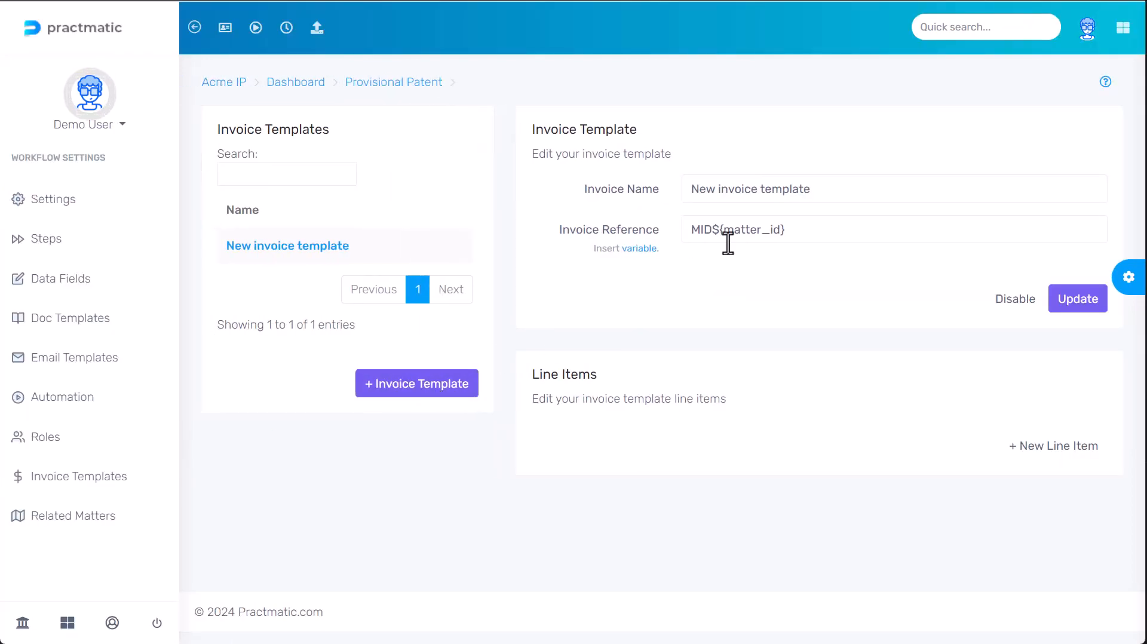
# - Rename the template to 'Filing Invoice', keep reference MID${matter_id}, and save it
pyautogui.moveTo(825, 187); pyautogui.dragTo(566, 189)
pyautogui.write('F')
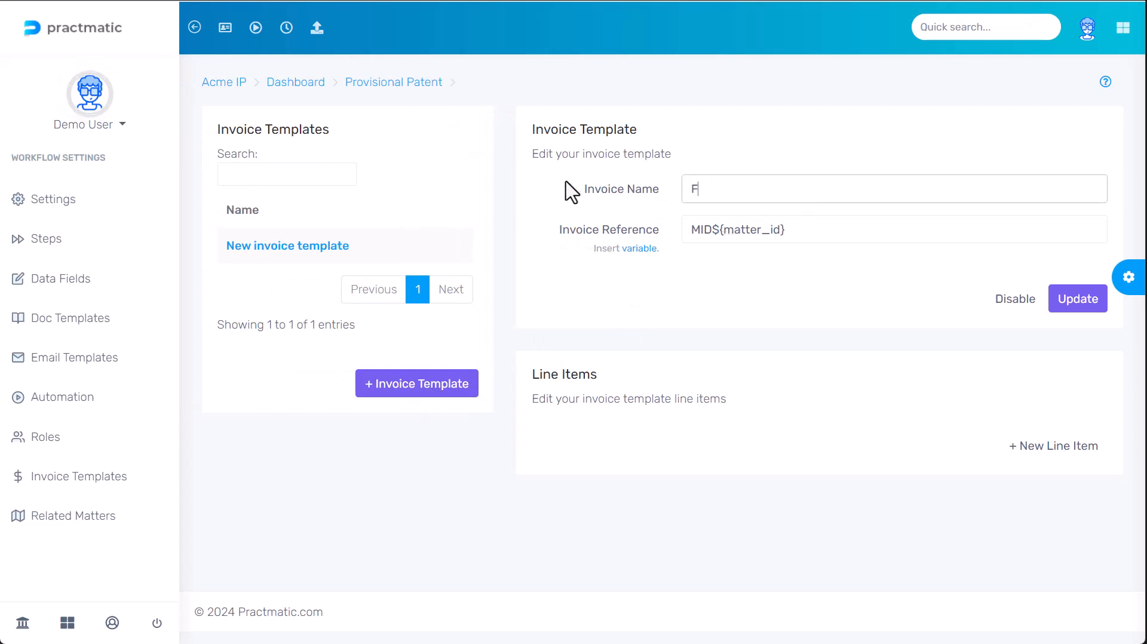
pyautogui.write('iling Invoice')
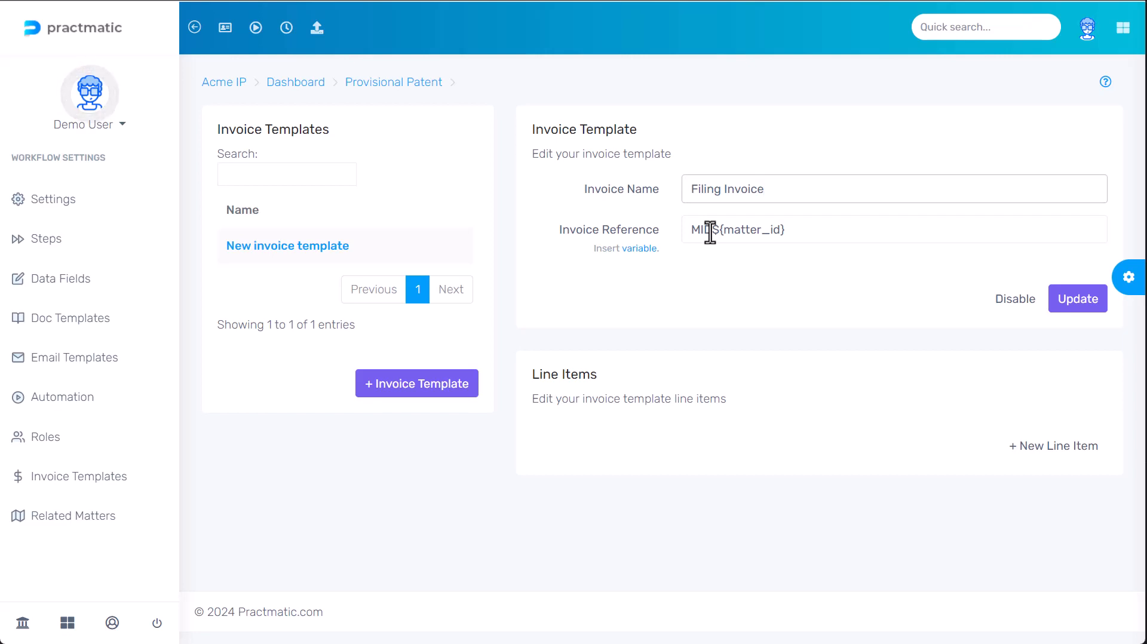
pyautogui.moveTo(709, 232); pyautogui.dragTo(794, 245)
pyautogui.click(799, 300)
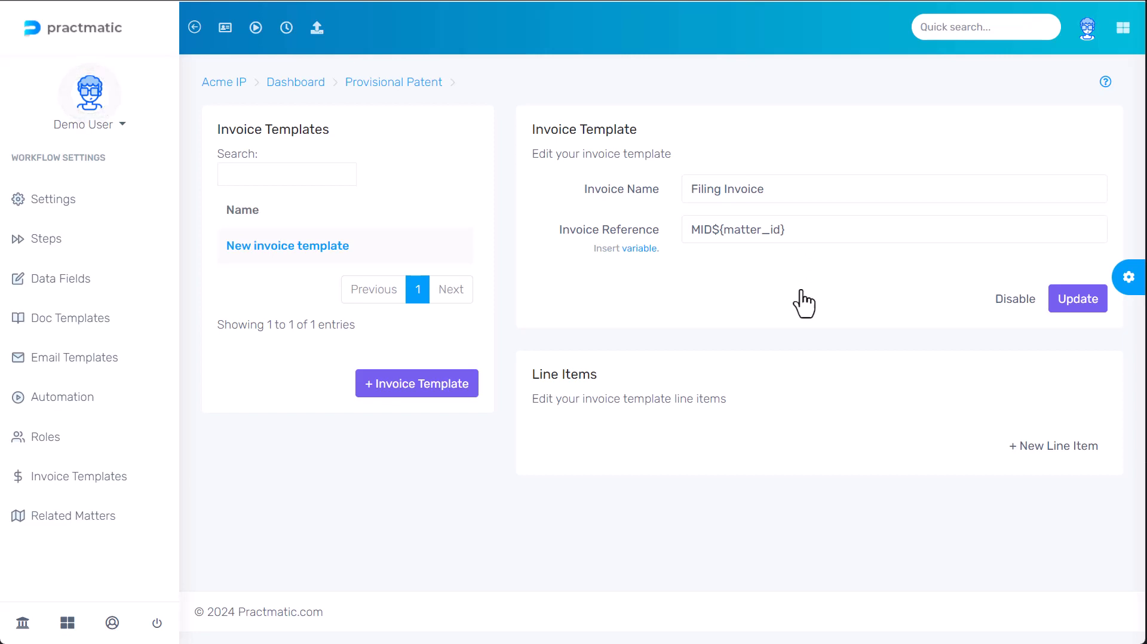
pyautogui.click(1075, 306)
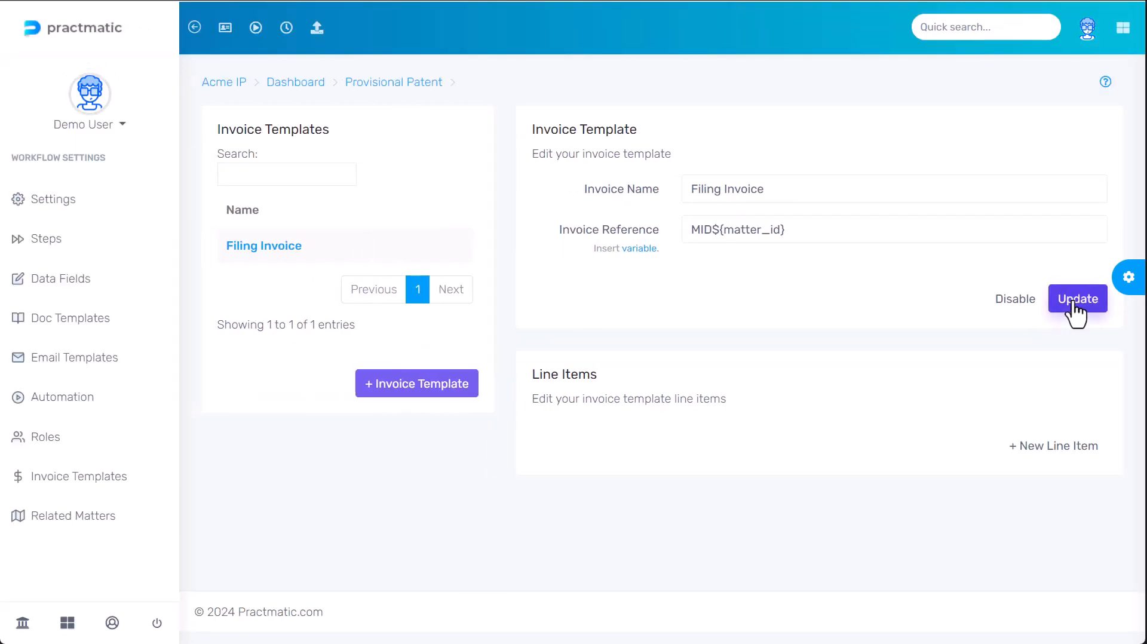
# - Add a line item described 'Filing of the application' to the template
pyautogui.click(1040, 453)
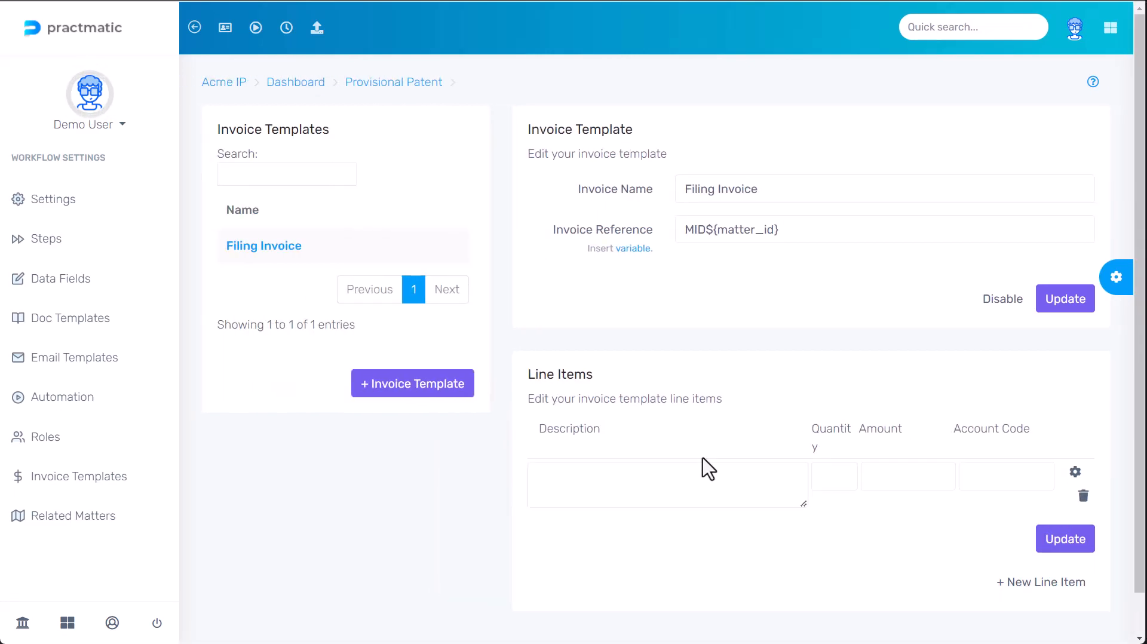
pyautogui.scroll(-1, 702, 458)
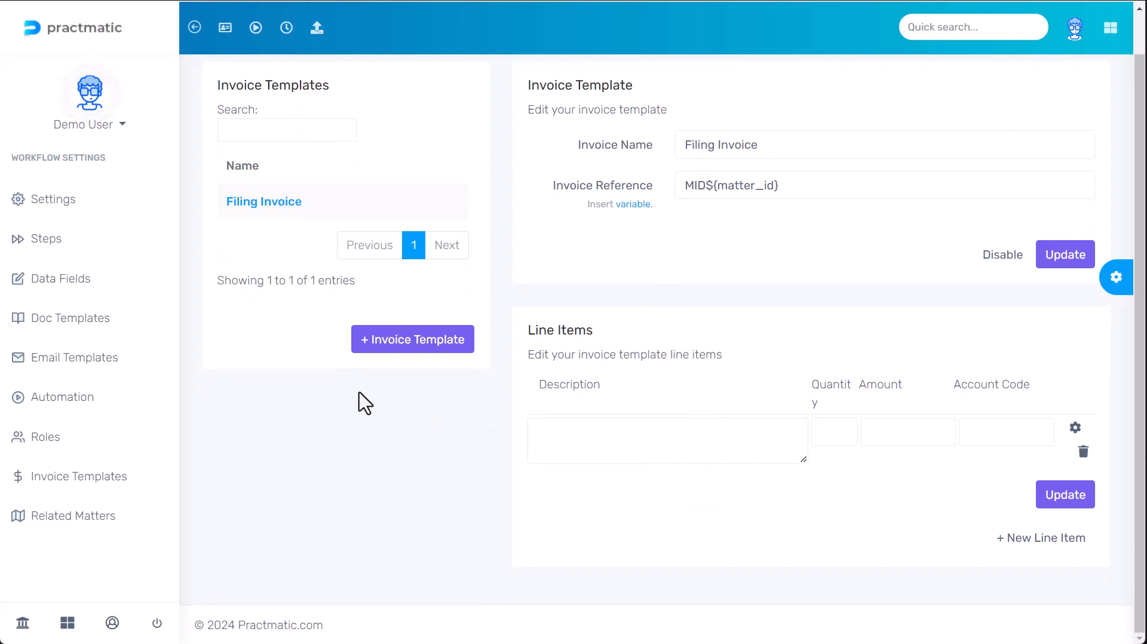
pyautogui.scroll(1, 365, 404)
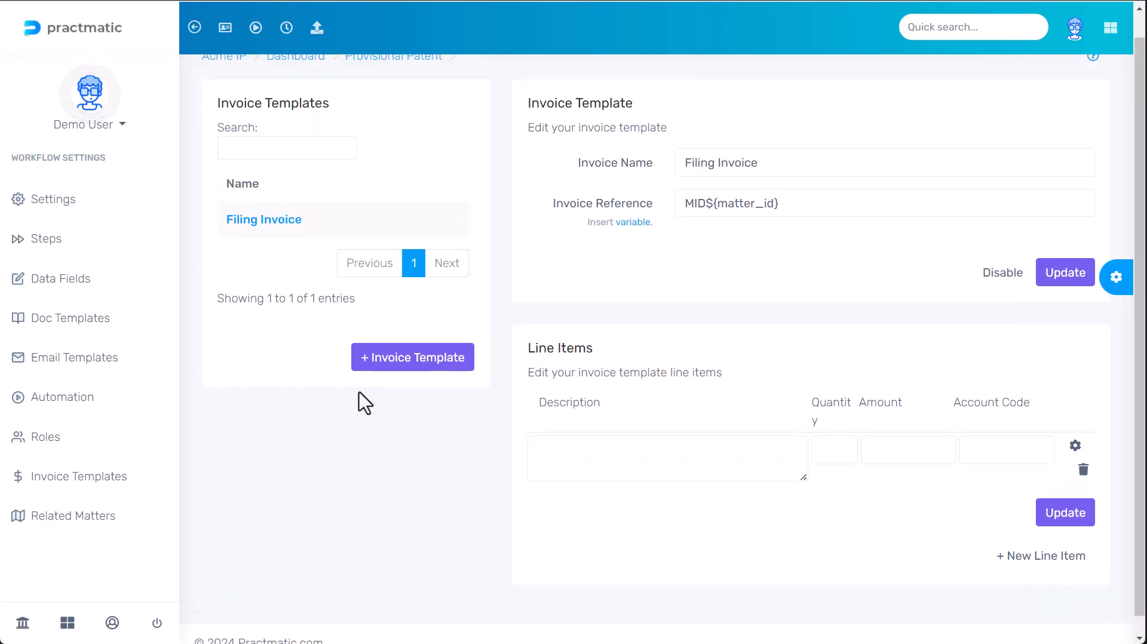
pyautogui.click(197, 27)
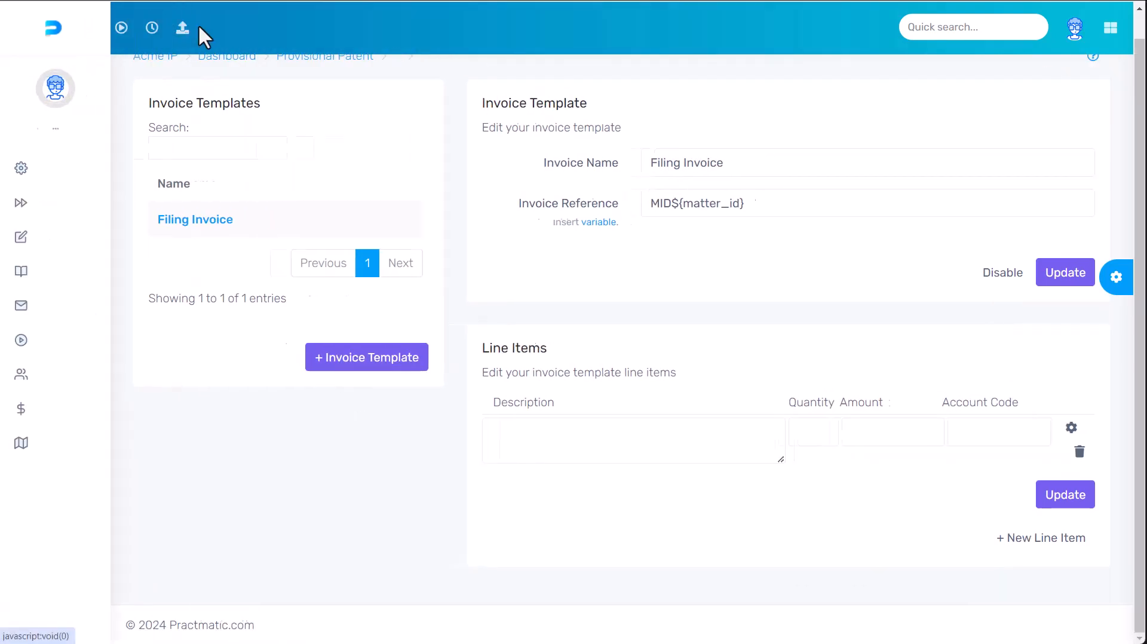
pyautogui.click(609, 452)
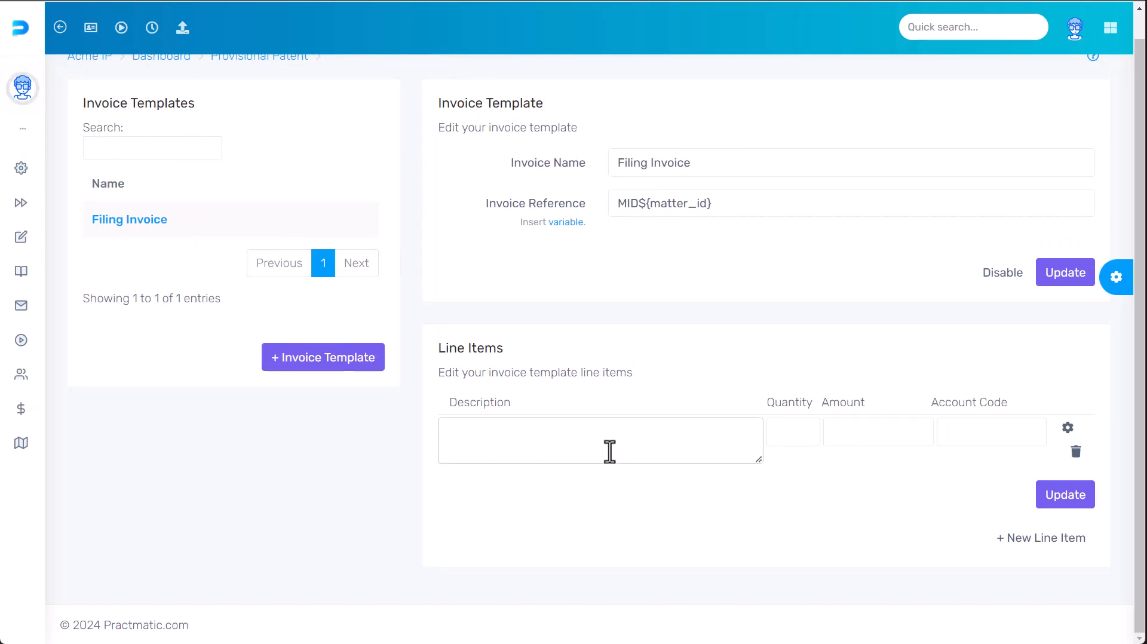
pyautogui.write('Filing of the app')
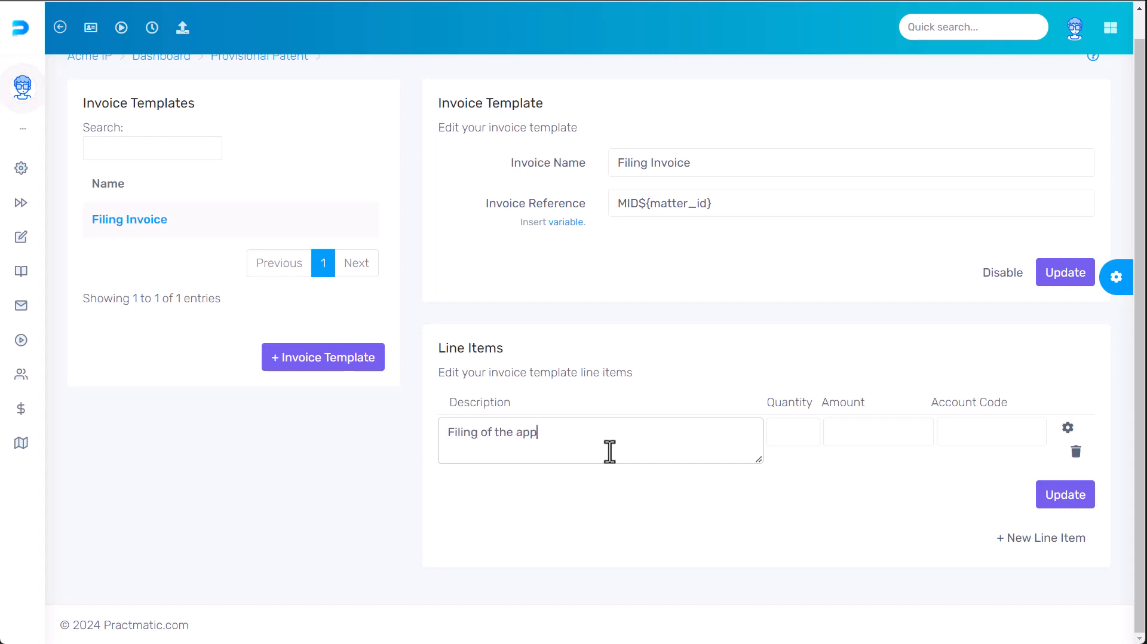
pyautogui.write('lication')
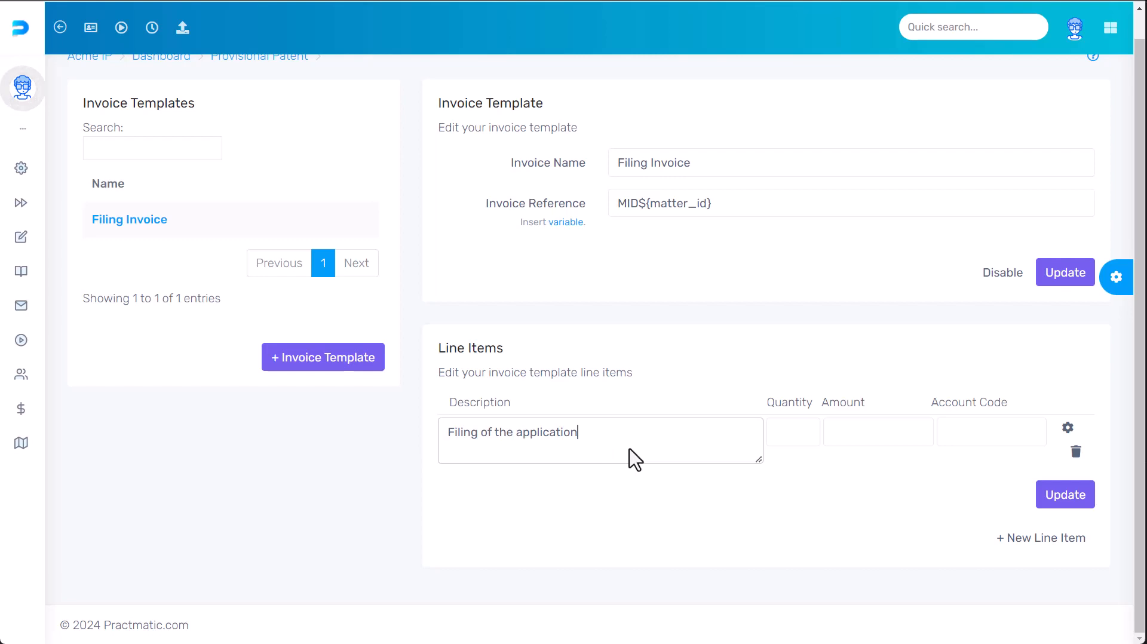
# - Give the line item quantity 1, amount 1000 and account code 200
pyautogui.click(783, 430)
pyautogui.write('1')
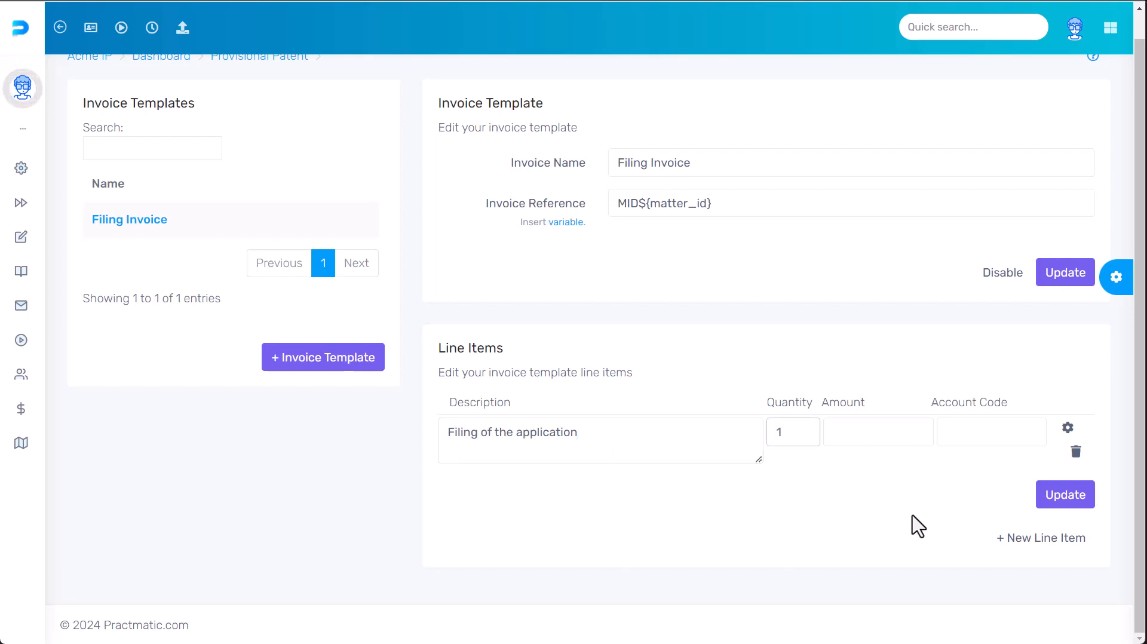
pyautogui.click(864, 436)
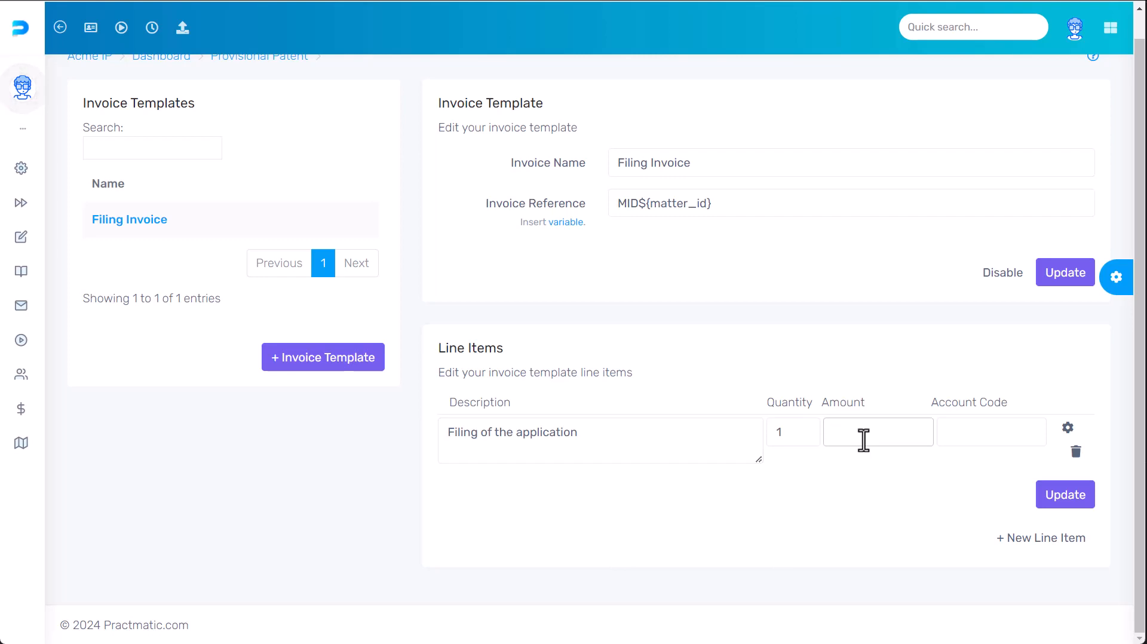
pyautogui.write('1000')
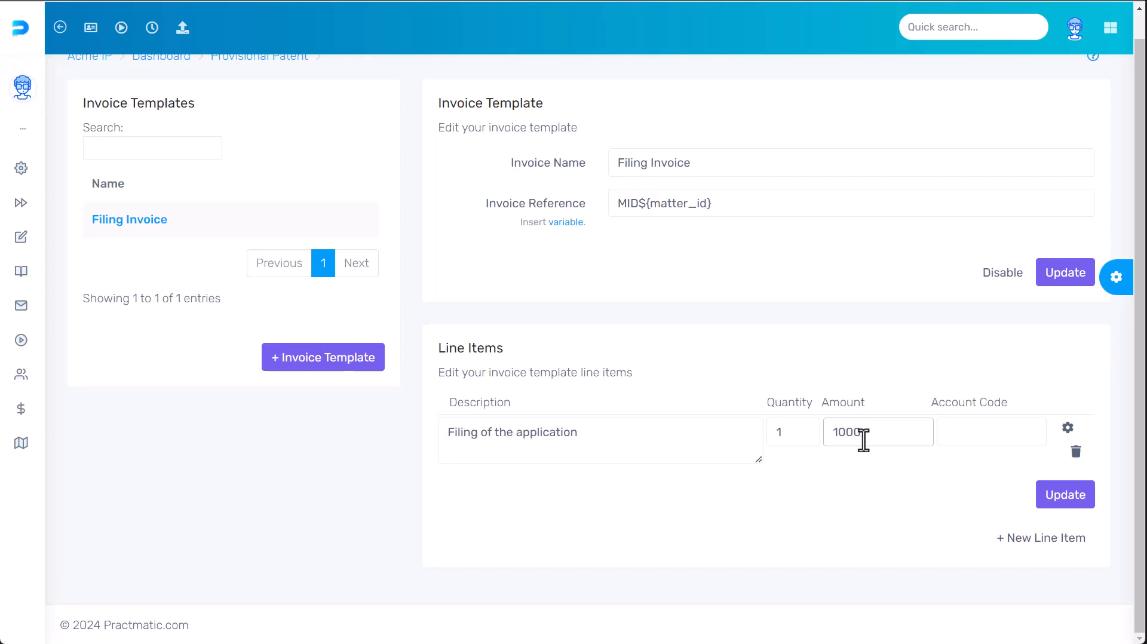
pyautogui.click(949, 431)
pyautogui.write('200')
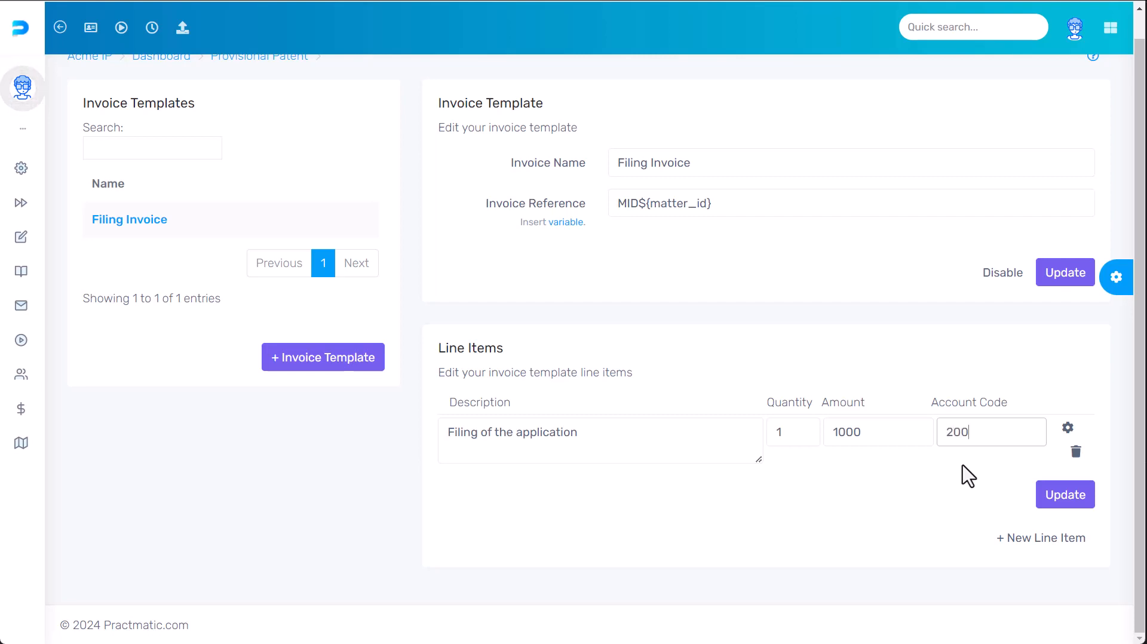
# - Keep tax type Default, set Cat 1 to Region : North, and save the line item
pyautogui.click(1068, 427)
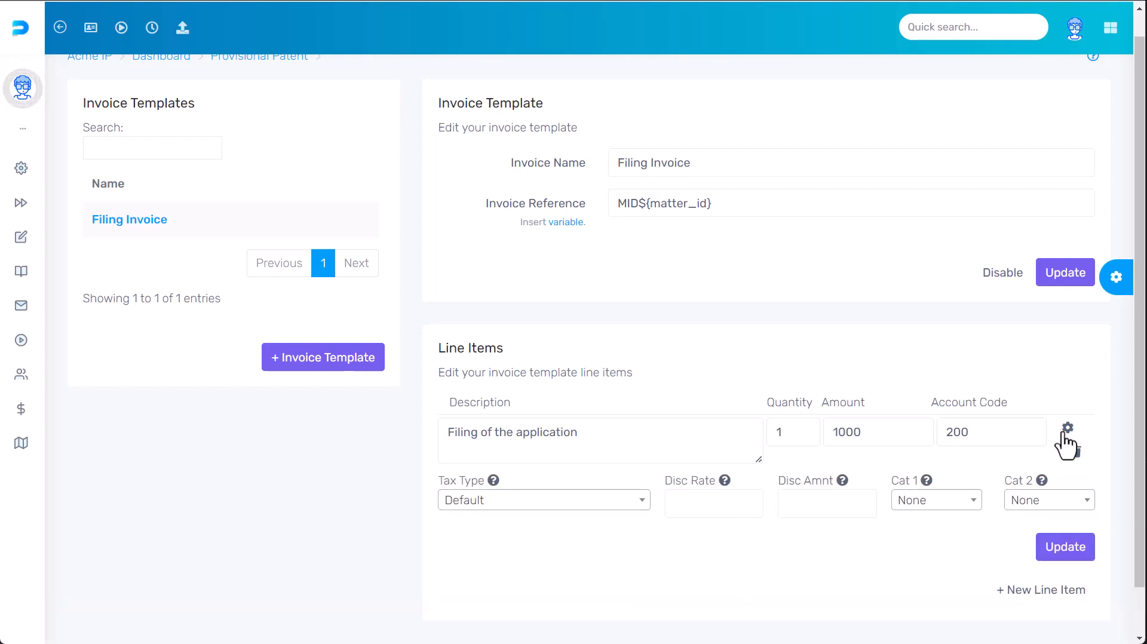
pyautogui.click(582, 505)
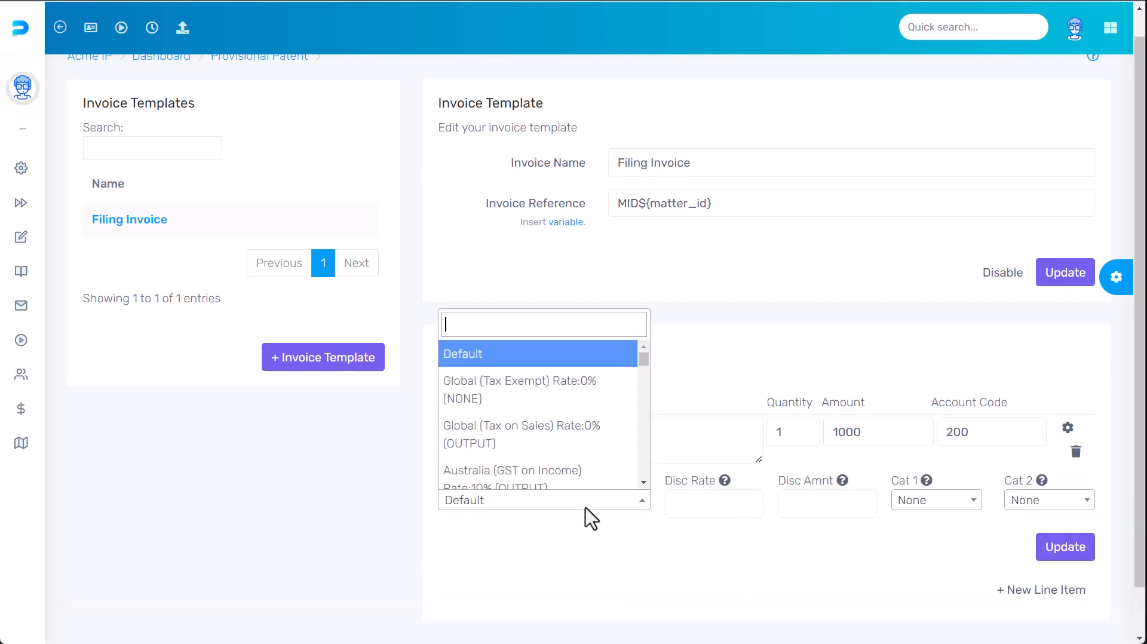
pyautogui.click(609, 538)
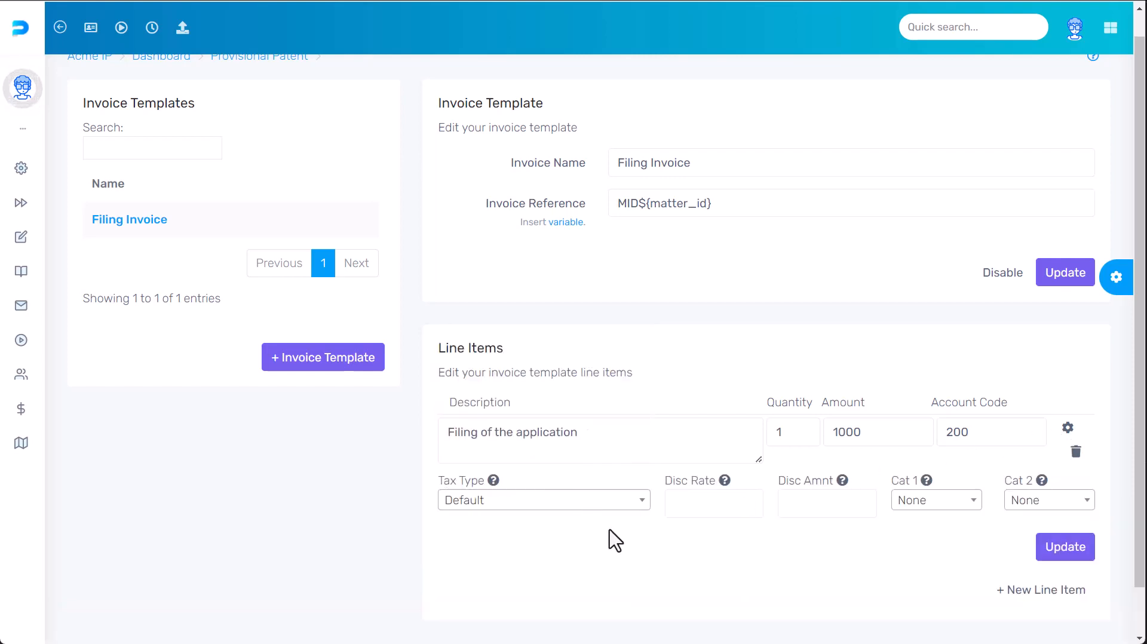
pyautogui.click(938, 502)
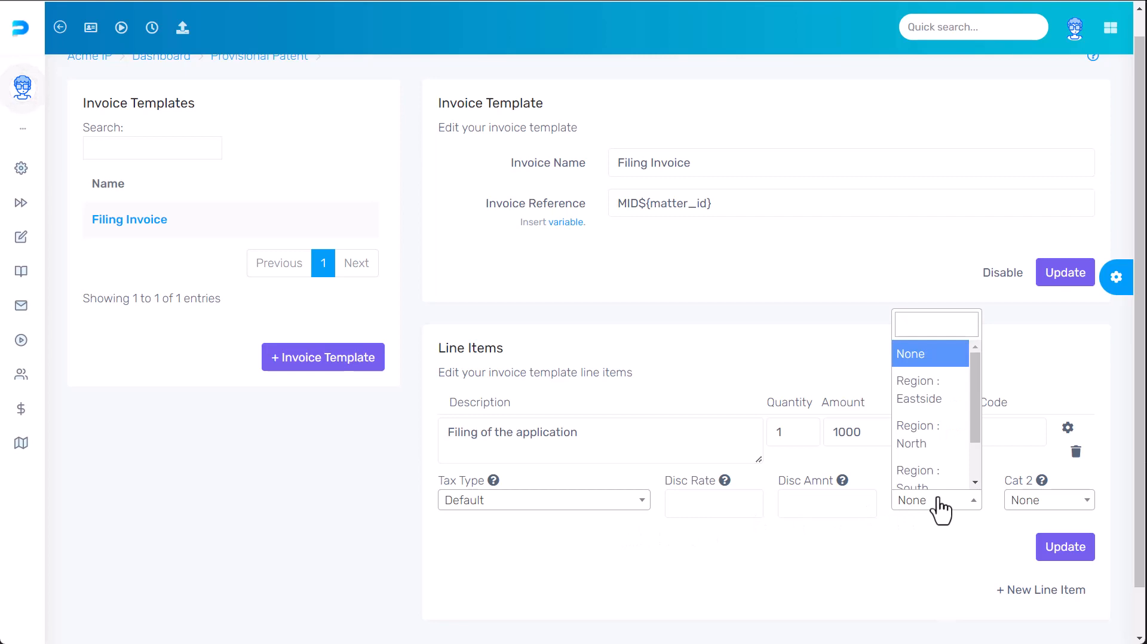
pyautogui.click(932, 441)
pyautogui.click(1022, 502)
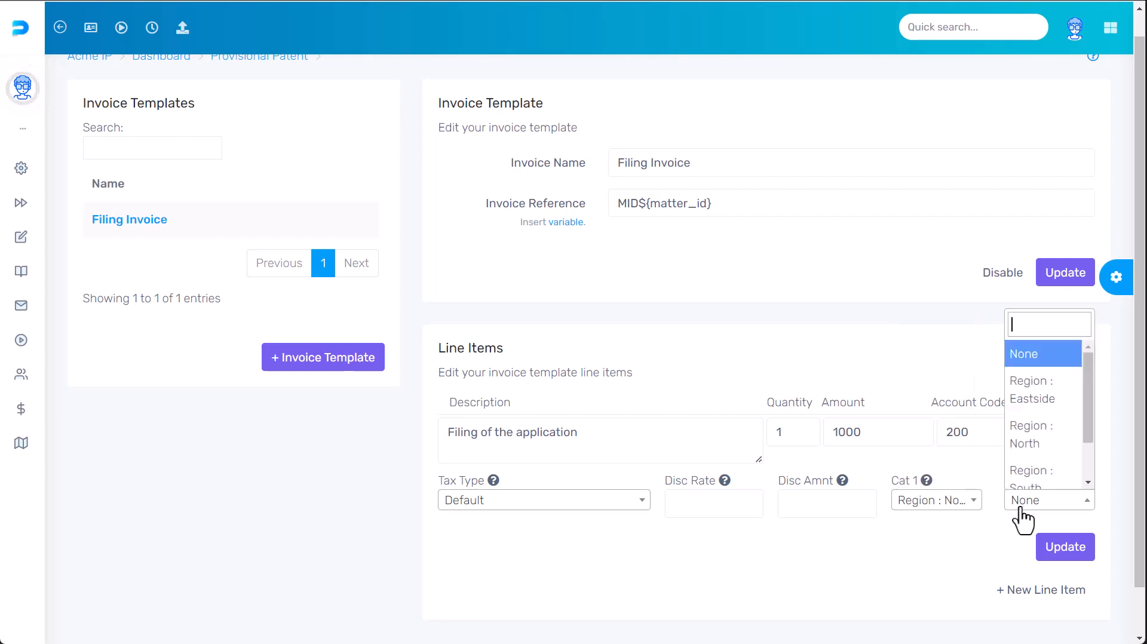
pyautogui.click(1062, 548)
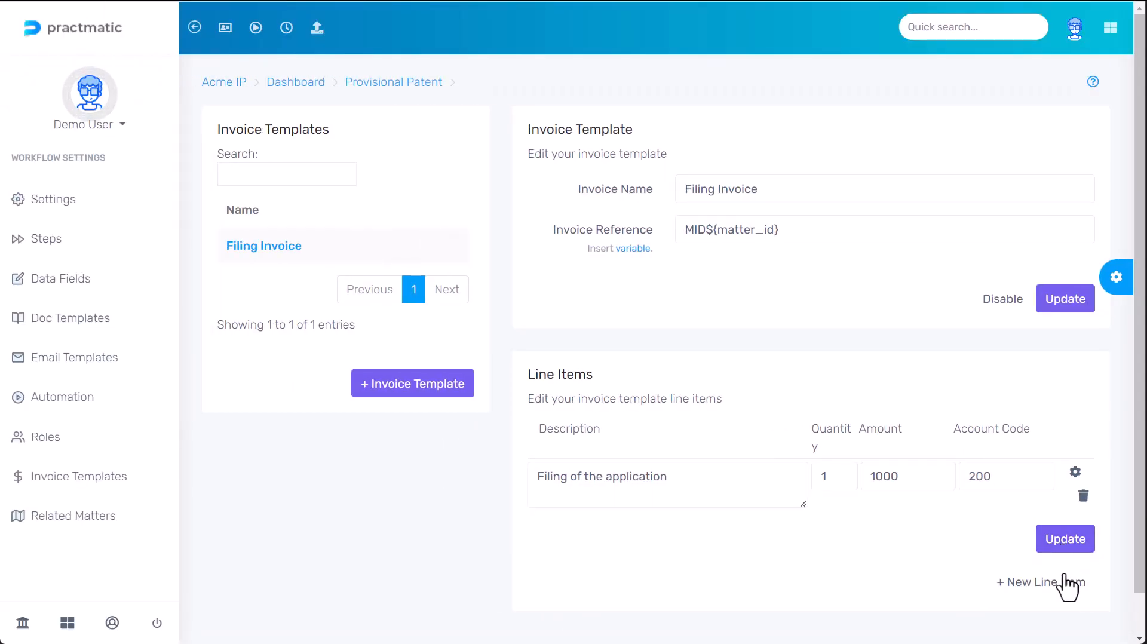
# - Add an 'Official Fees' line item with quantity 1, amount 200, account 200
pyautogui.click(1045, 583)
pyautogui.click(696, 547)
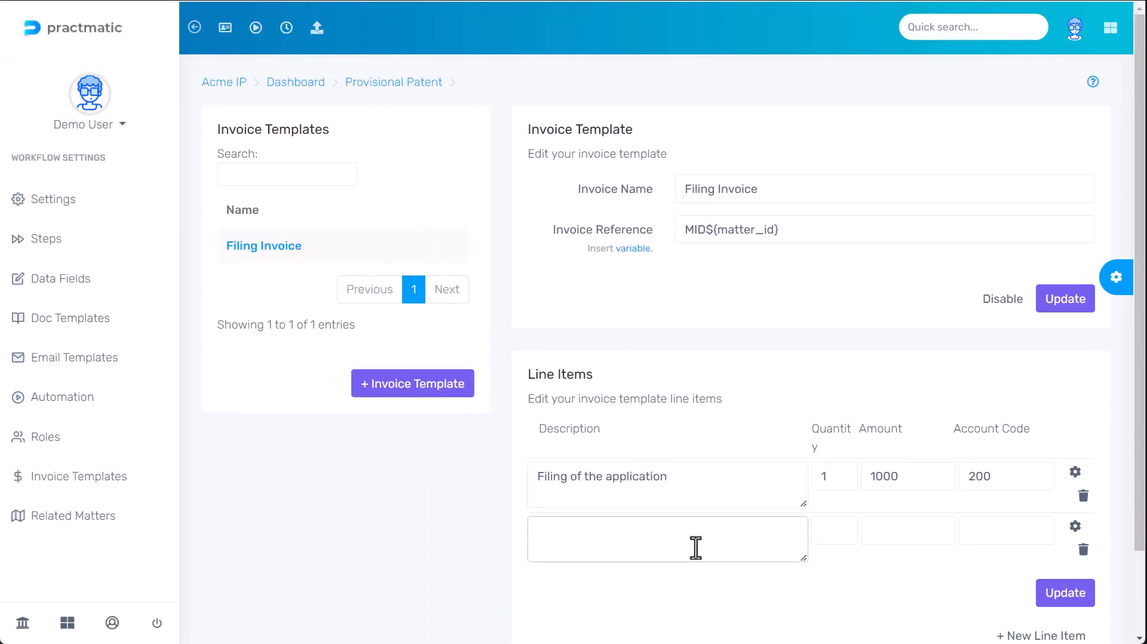
pyautogui.write('Official ')
pyautogui.write('Fees')
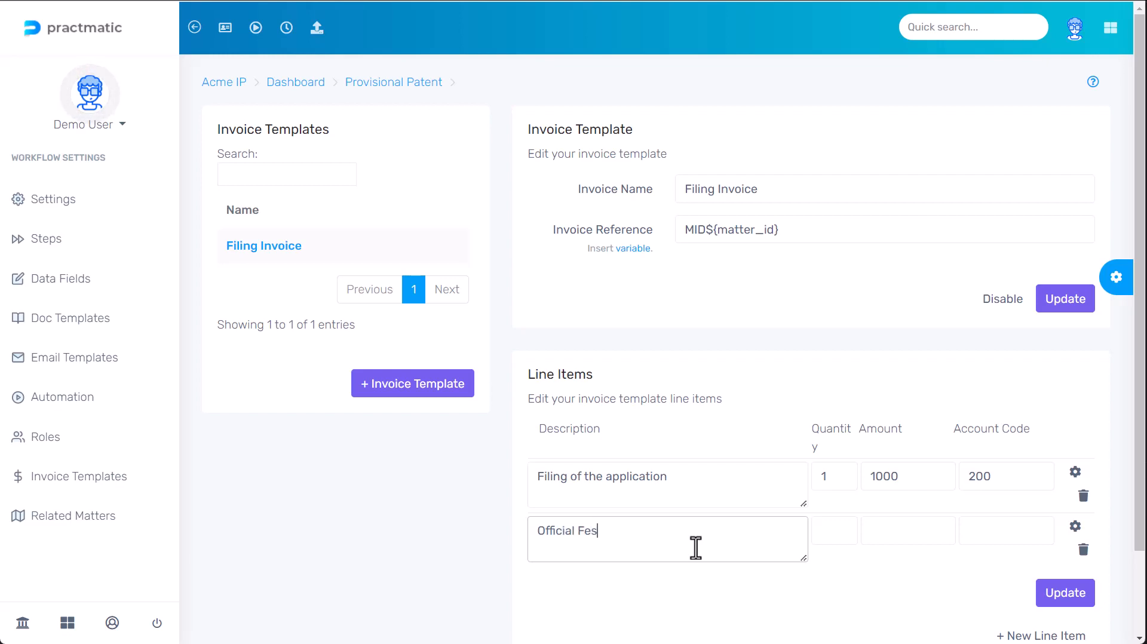
pyautogui.click(842, 537)
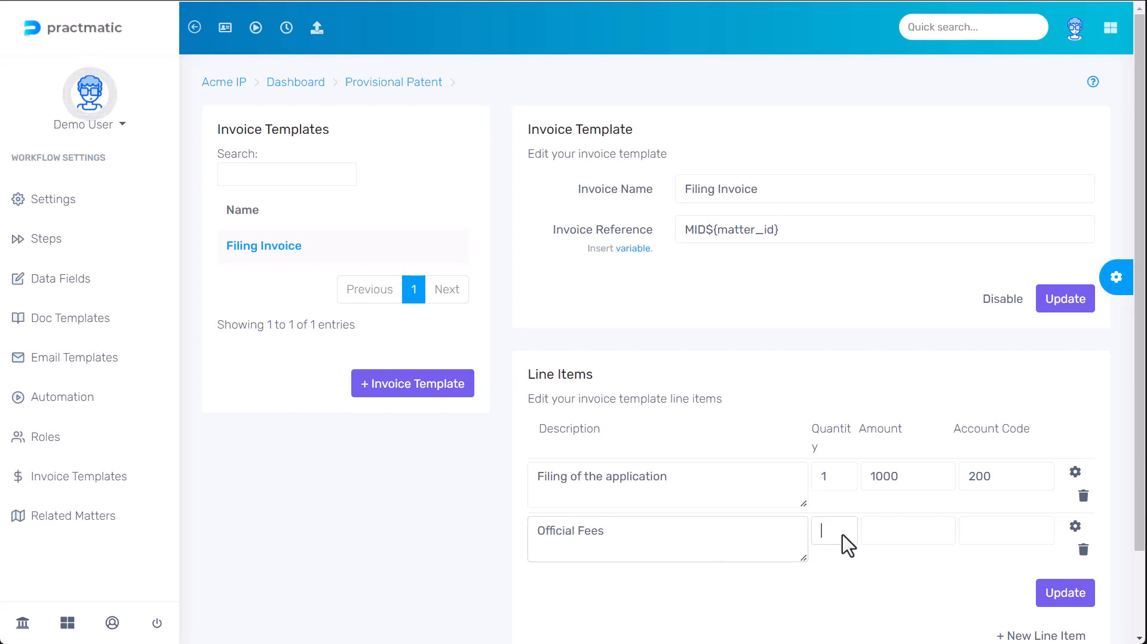
pyautogui.write('1')
pyautogui.click(898, 545)
pyautogui.write('200')
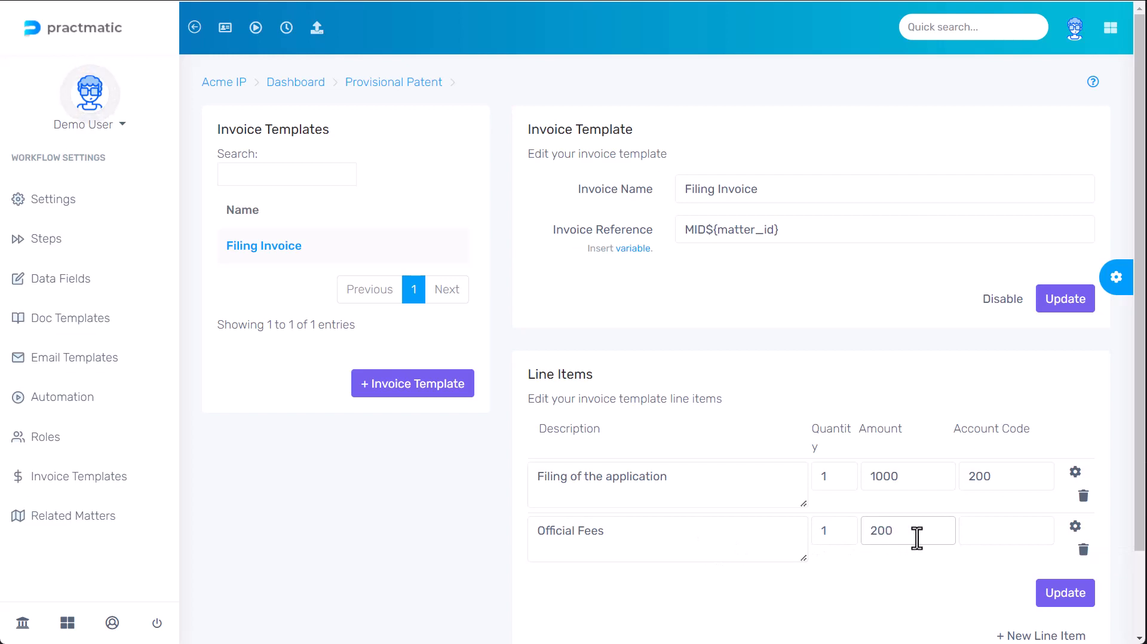
pyautogui.press('Tab')
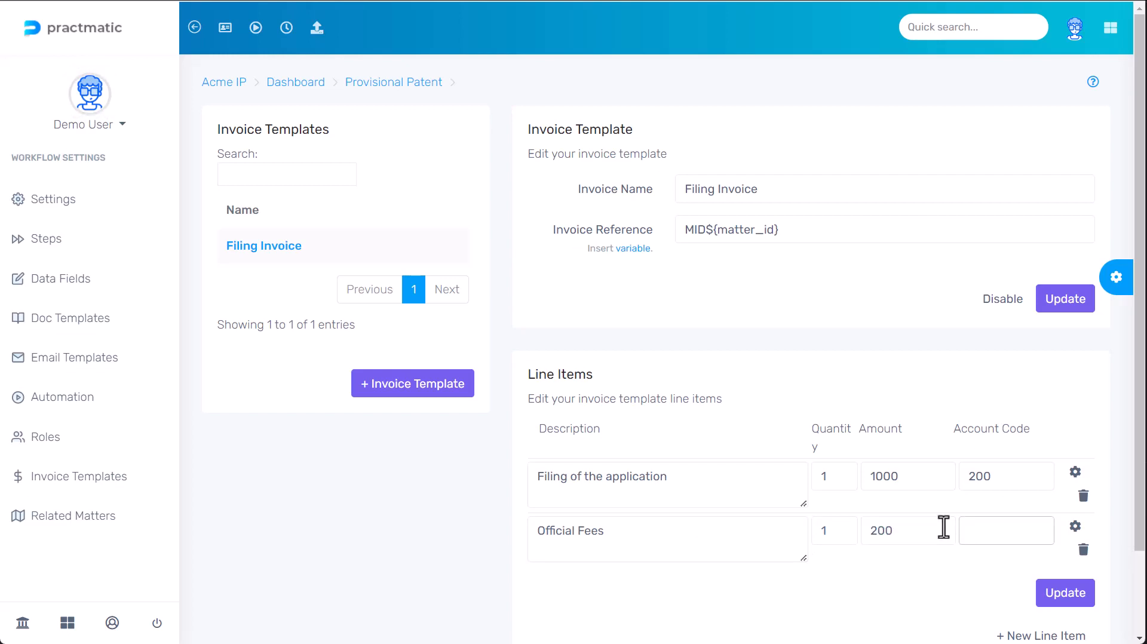
pyautogui.write('200')
# - Set Official Fees tax type to GST Free Income and Cat 1 to Region : Eastside, then save
pyautogui.click(1075, 528)
pyautogui.scroll(-3, 686, 470)
pyautogui.click(627, 454)
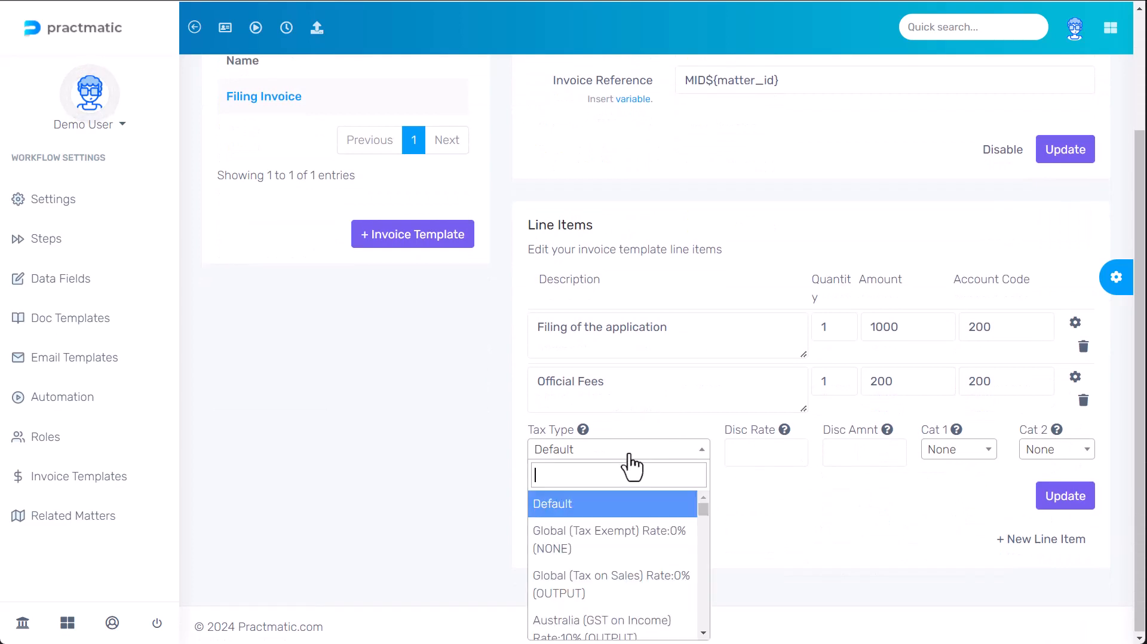
pyautogui.write('free')
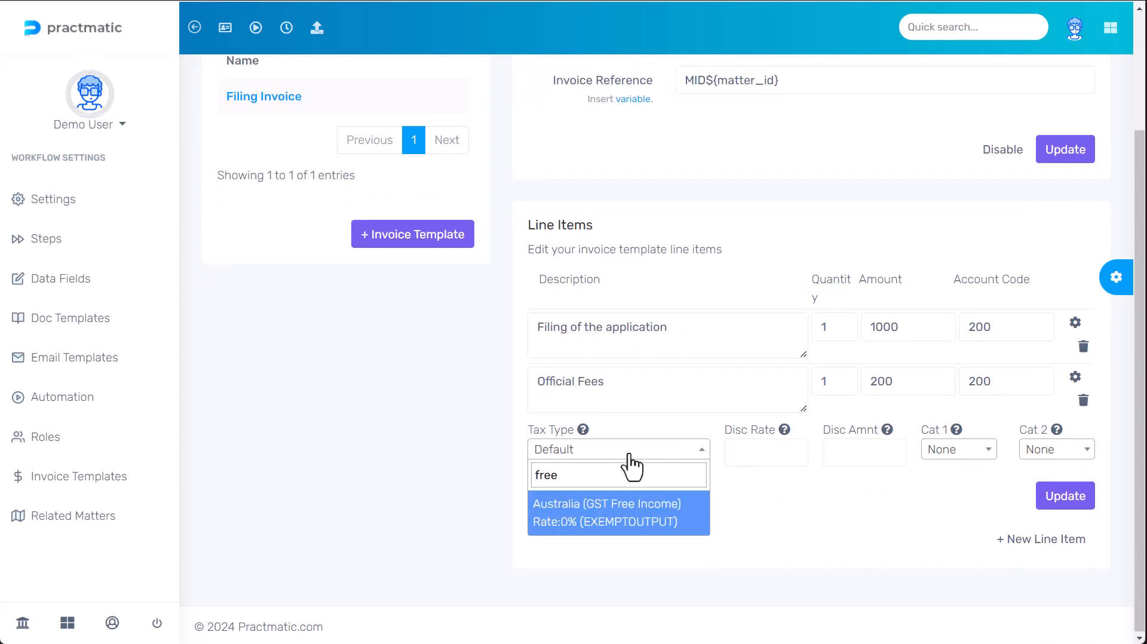
pyautogui.click(624, 512)
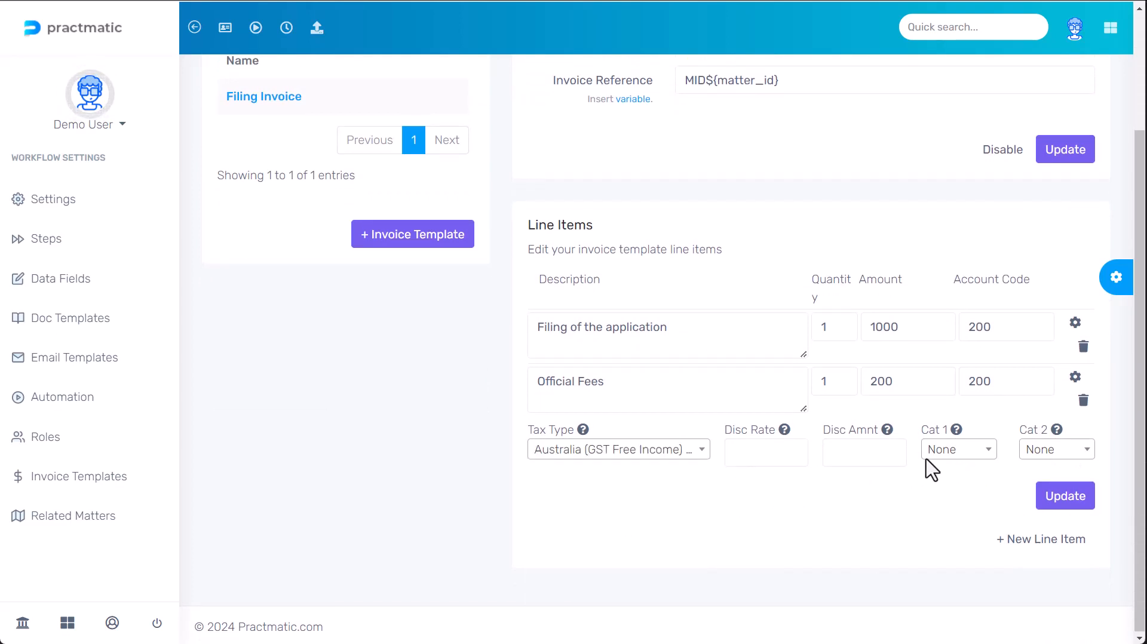
pyautogui.click(959, 454)
pyautogui.click(956, 540)
pyautogui.click(1052, 505)
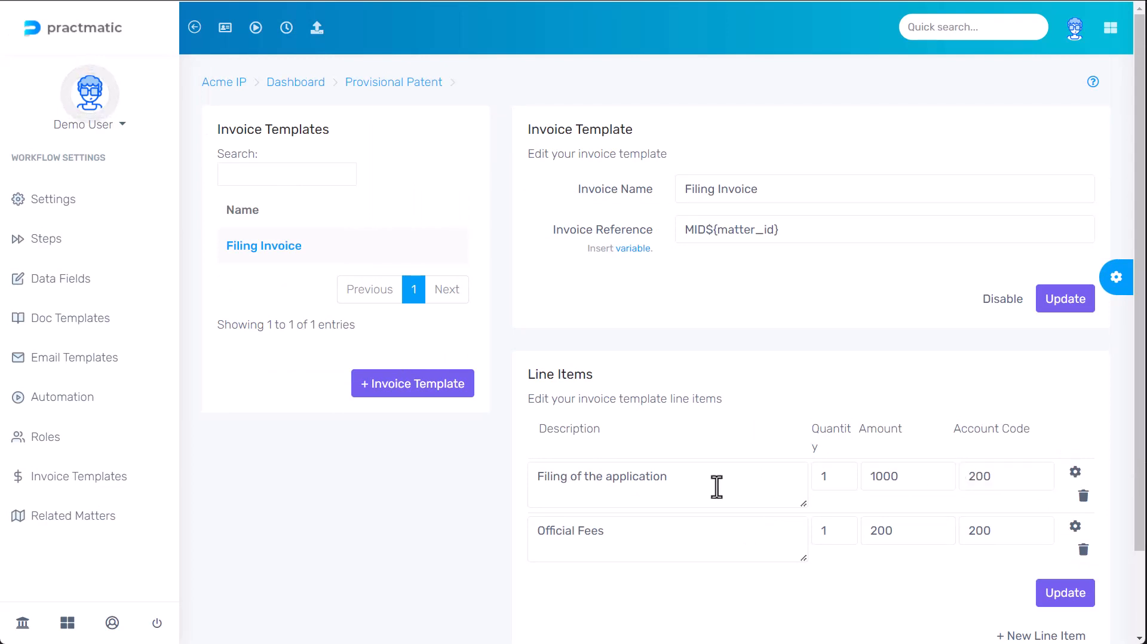
# - Insert two blank lines above 'Filing of the application' in the first description
pyautogui.click(691, 478)
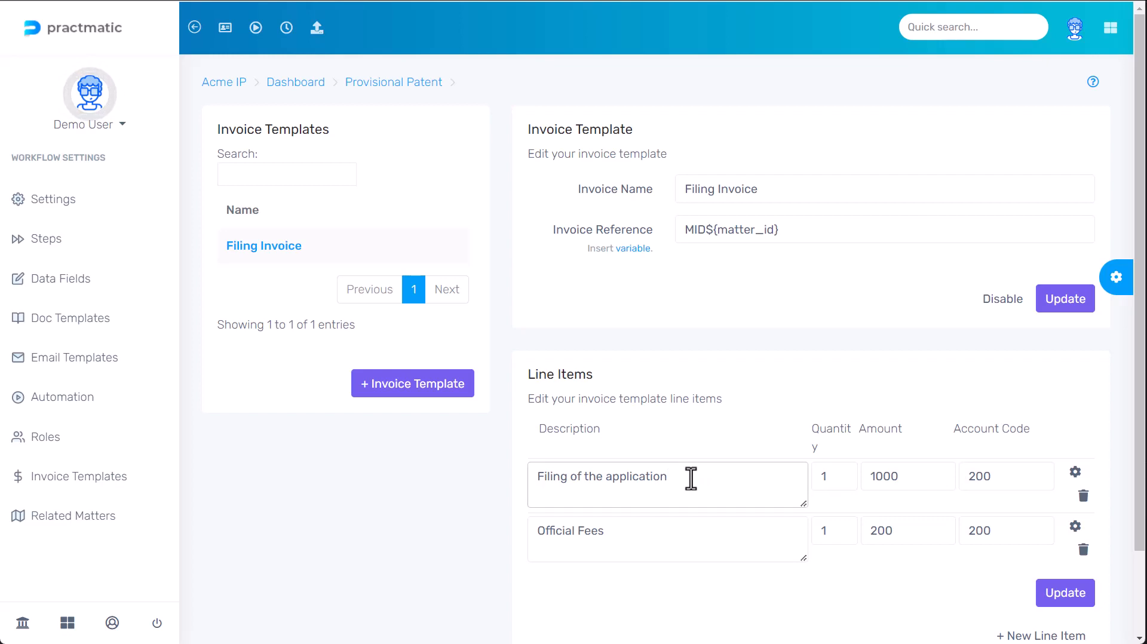
pyautogui.press('Return')
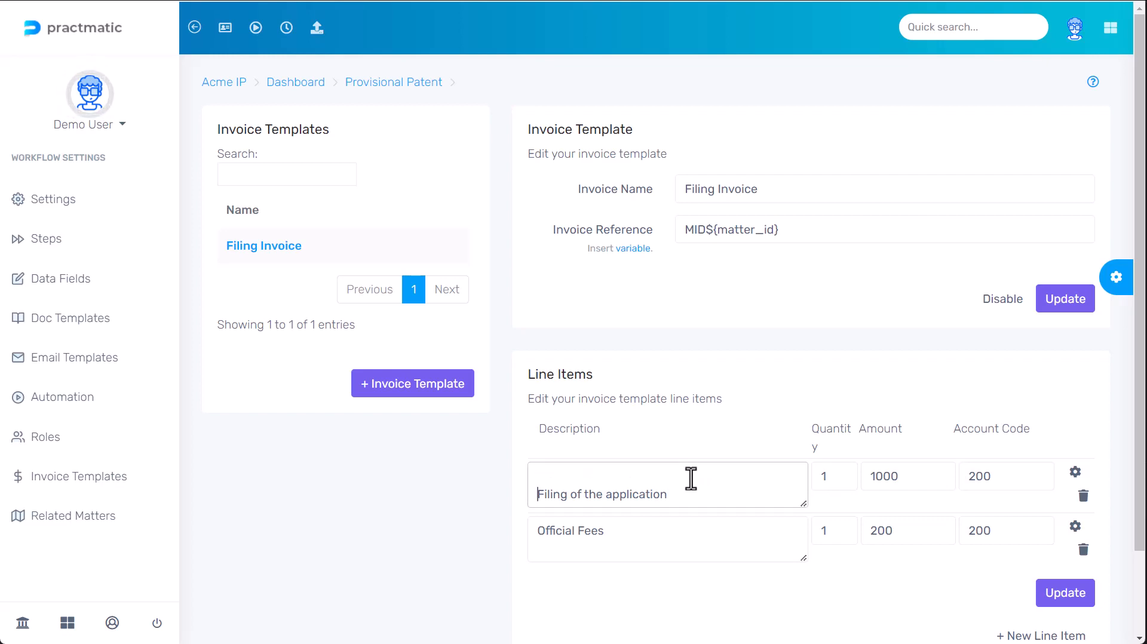
pyautogui.press('Return')
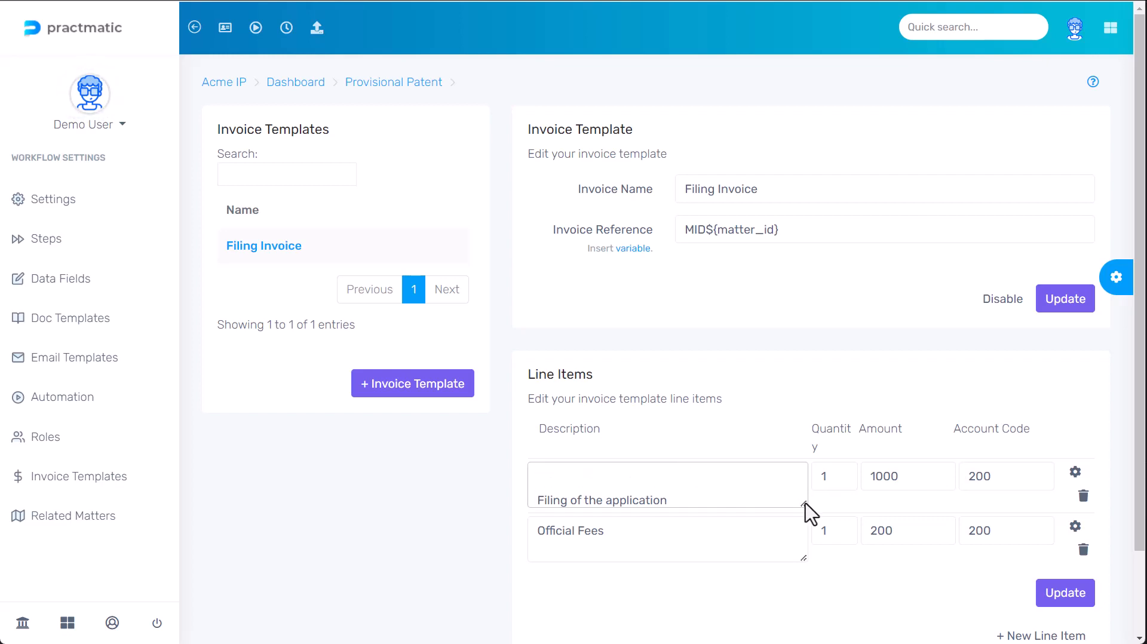
# - Add the reference line 'MID${matter_id}' after Our Ref in the first description
pyautogui.moveTo(802, 503); pyautogui.dragTo(802, 552)
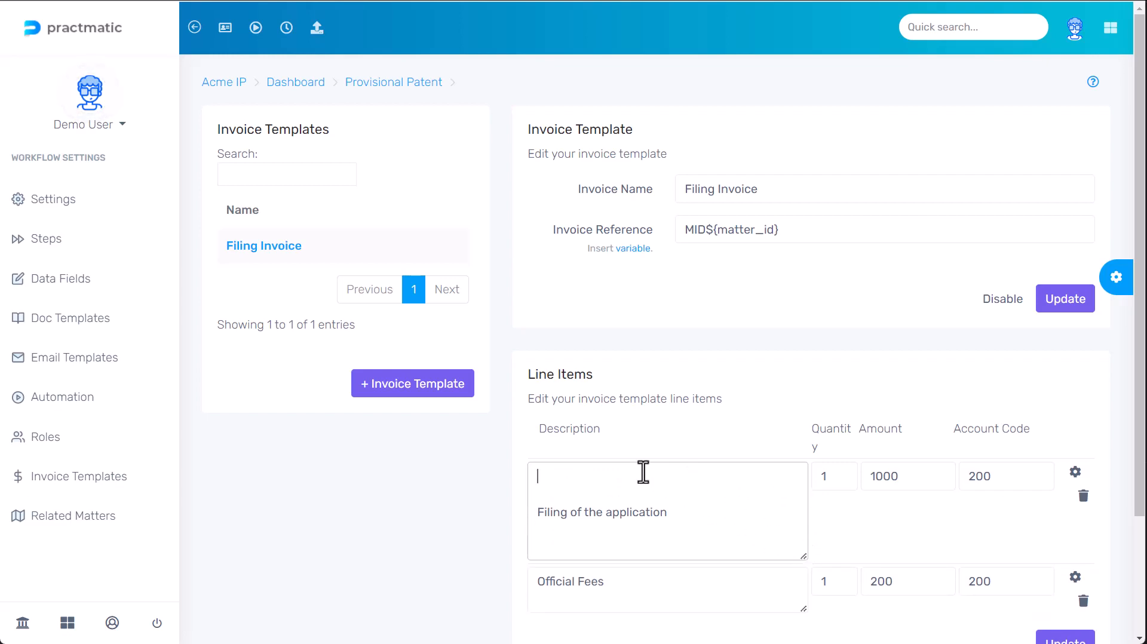
pyautogui.click(633, 249)
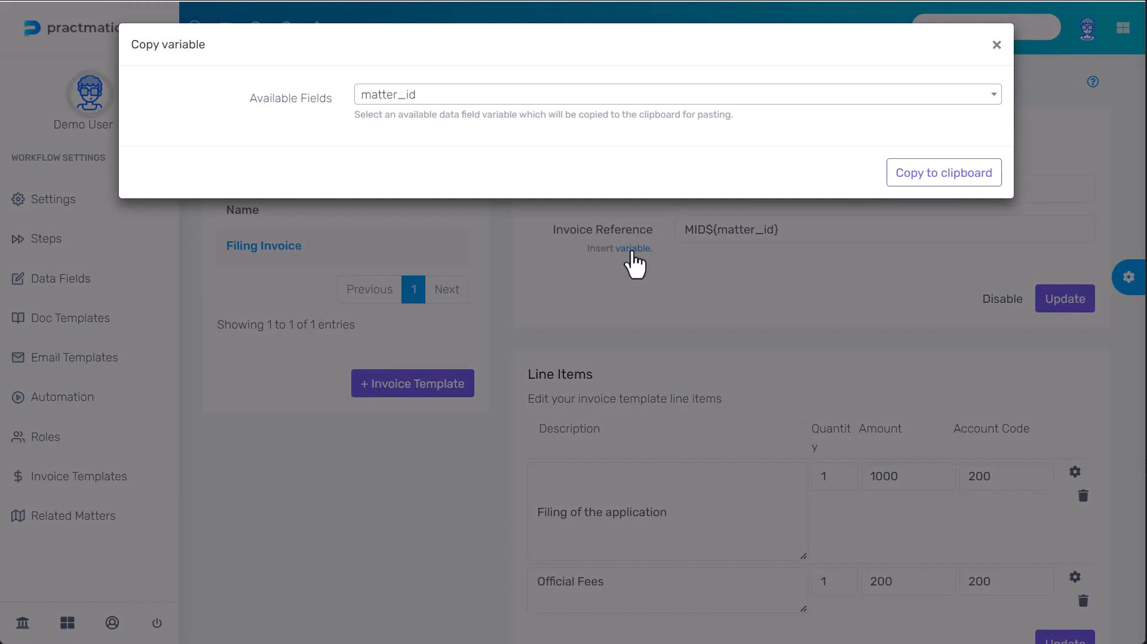
pyautogui.click(909, 179)
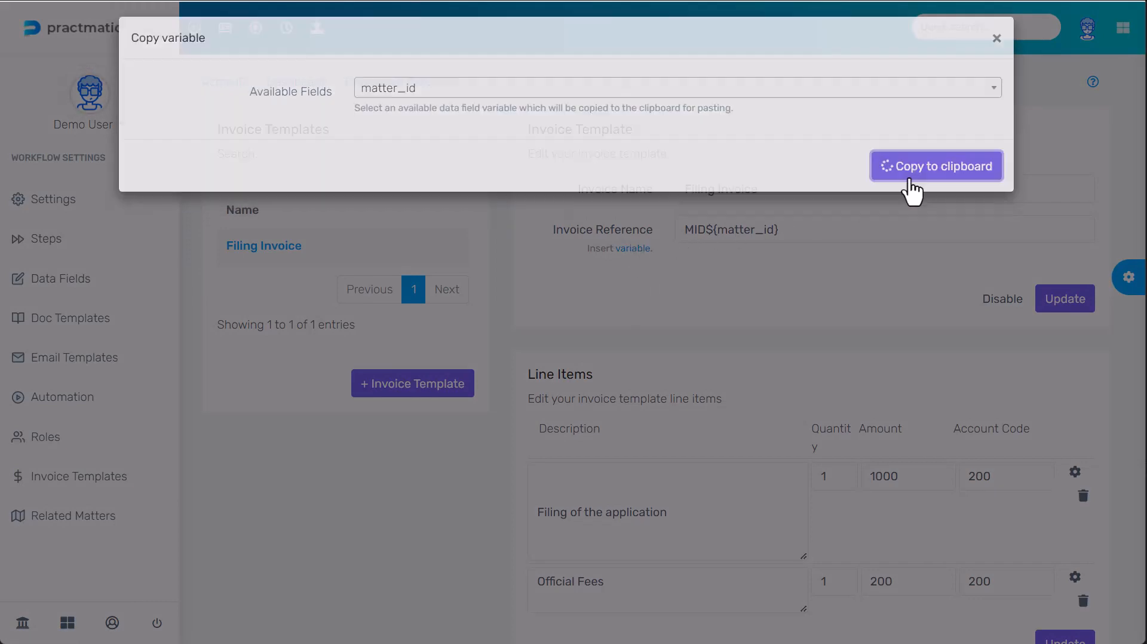
pyautogui.click(581, 479)
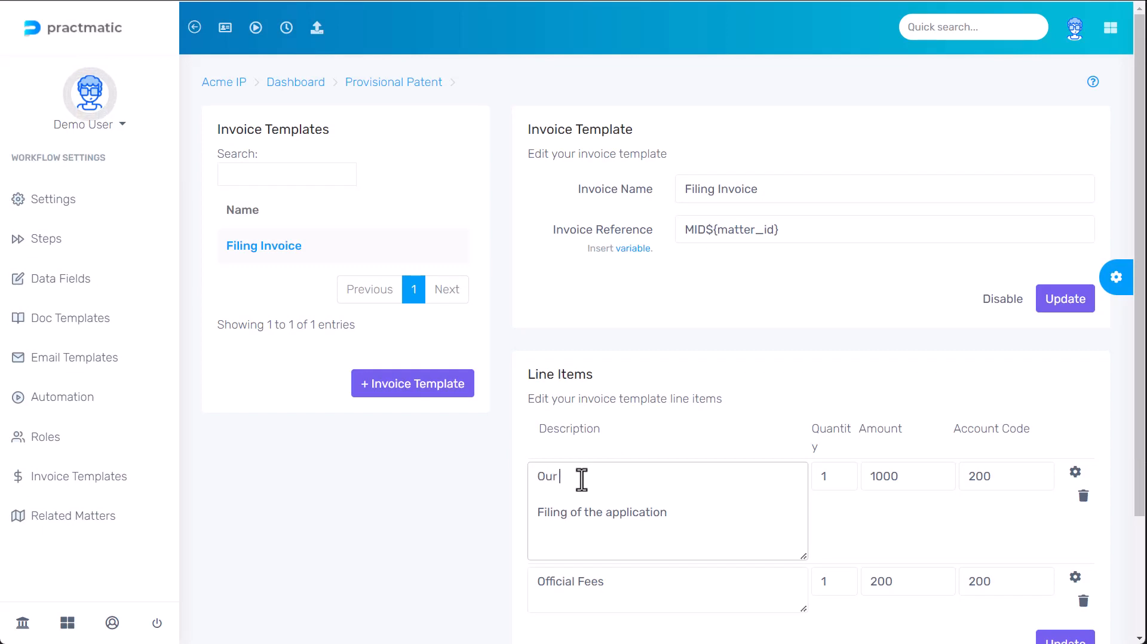
pyautogui.write('${matter_id}')
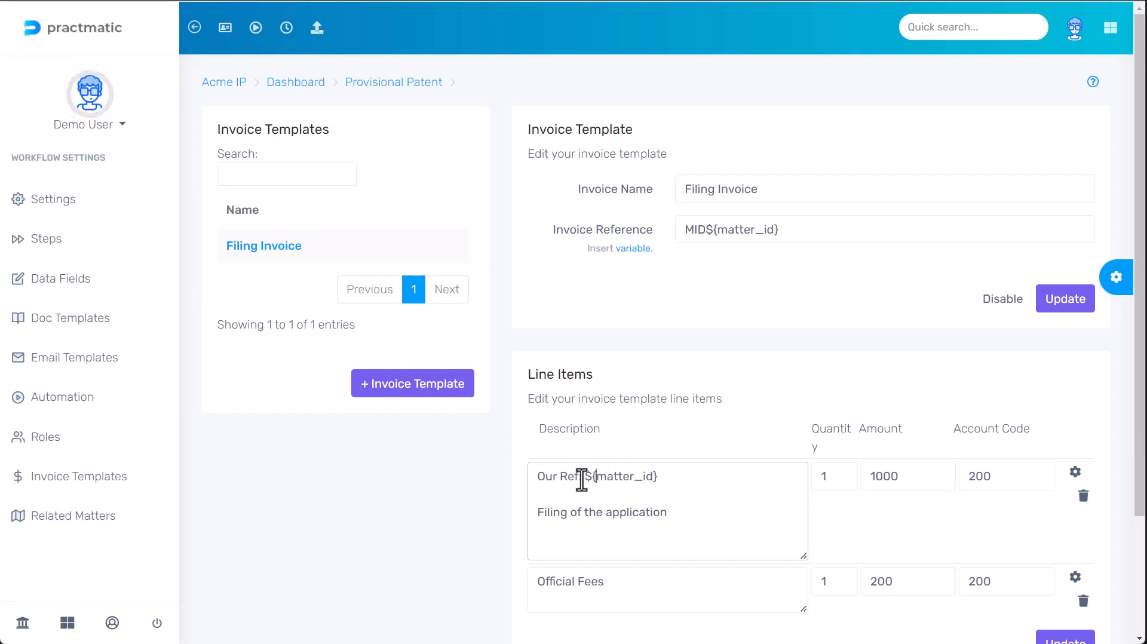
pyautogui.write('MID')
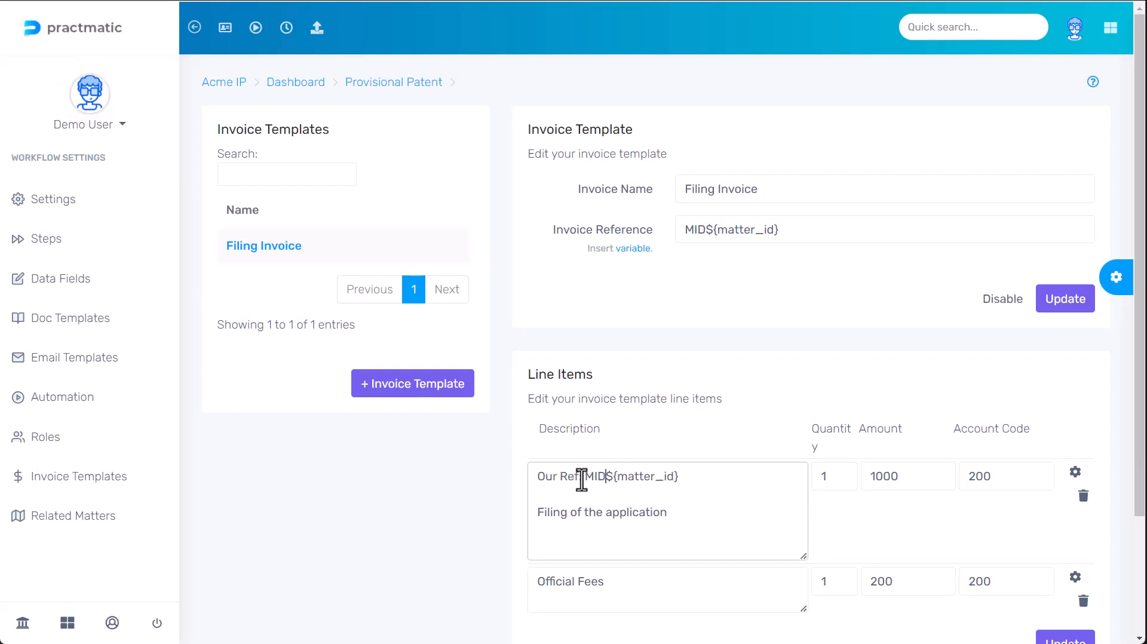
pyautogui.press('Return')
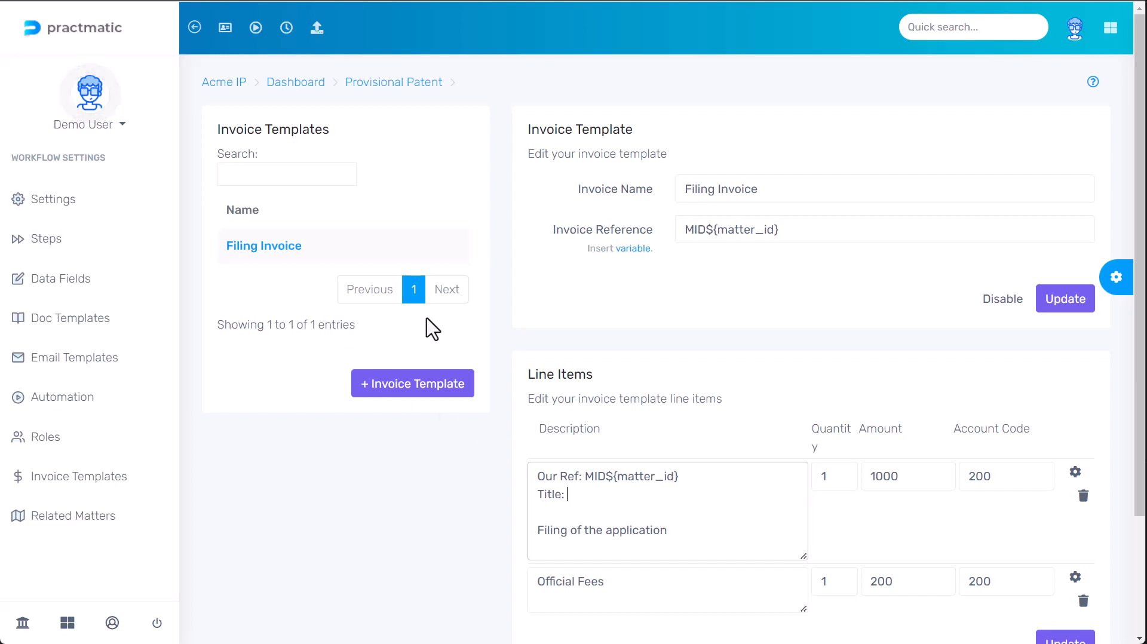
# - Paste ${datafield.Application.Title} after 'Title:' in the first description and save the line items
pyautogui.click(624, 249)
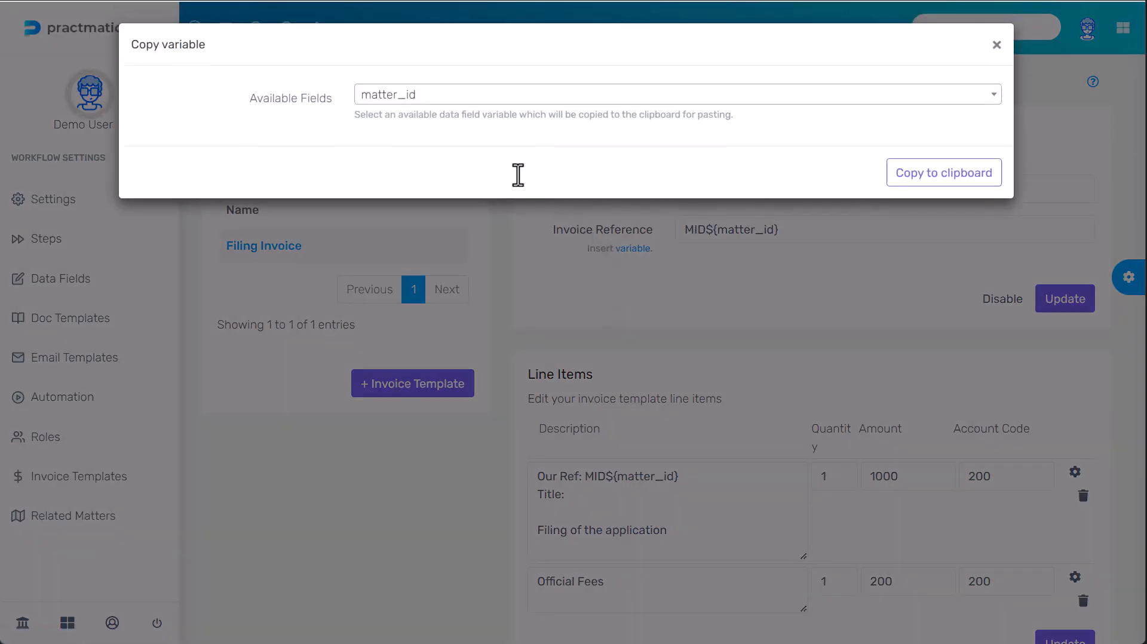
pyautogui.click(420, 100)
pyautogui.write('tit')
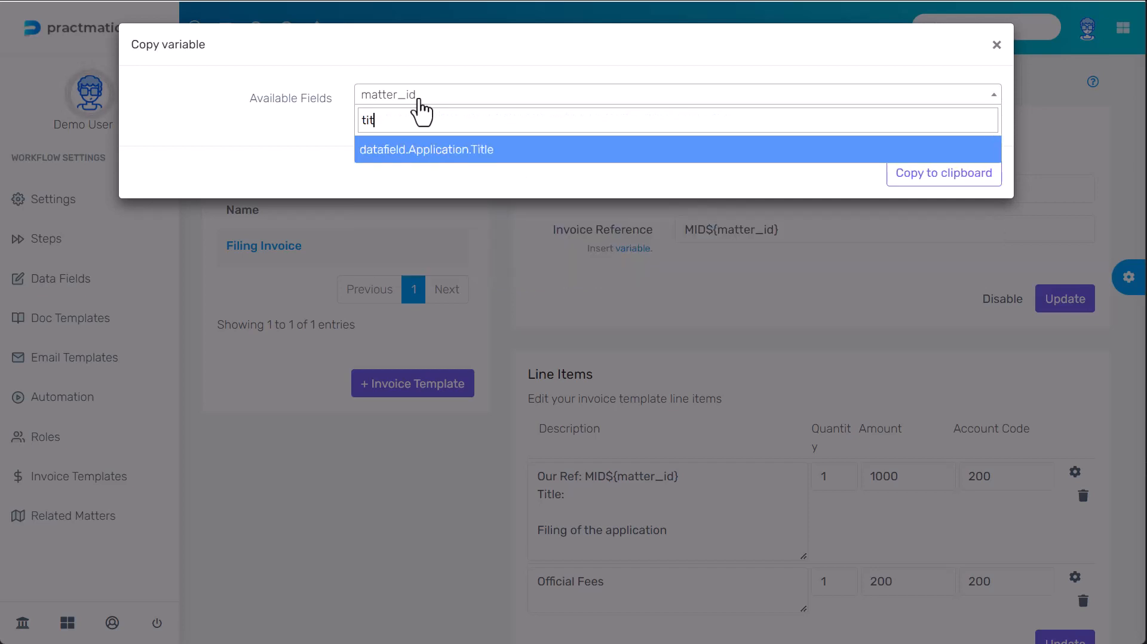
pyautogui.click(399, 150)
pyautogui.click(914, 173)
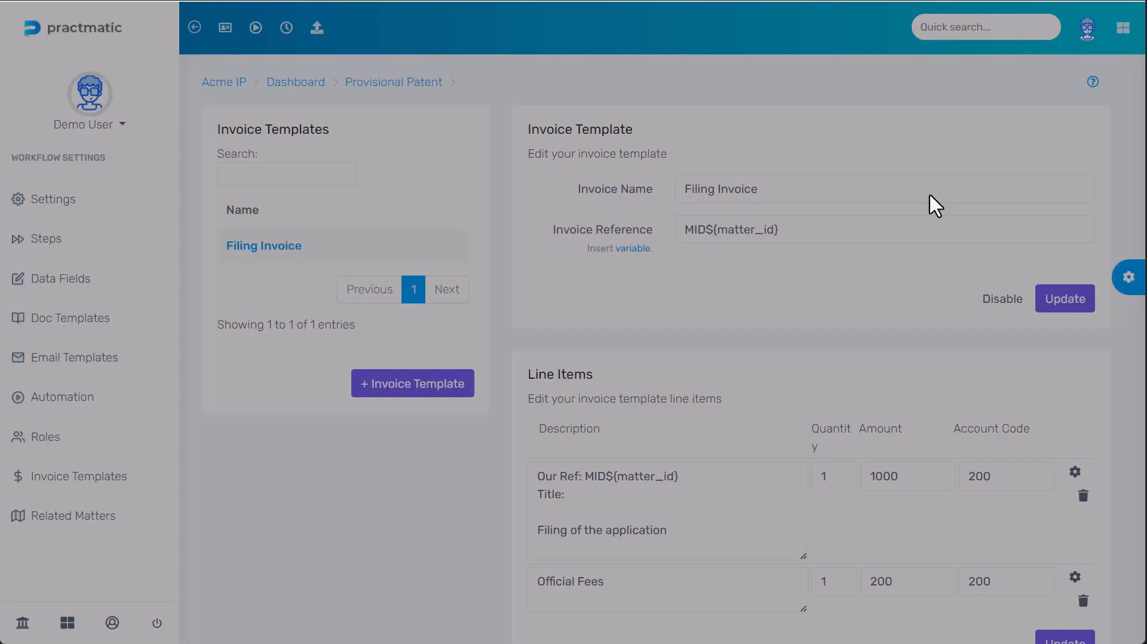
pyautogui.click(618, 493)
pyautogui.hotkey('ctrl', 'v')
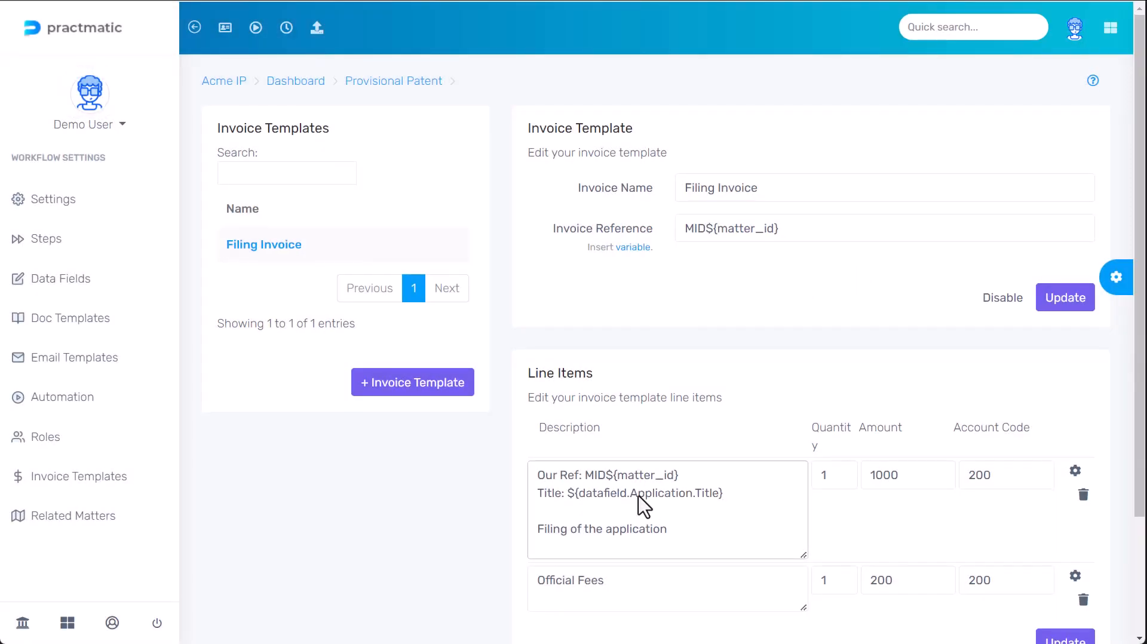
pyautogui.scroll(-1, 645, 505)
pyautogui.click(1049, 576)
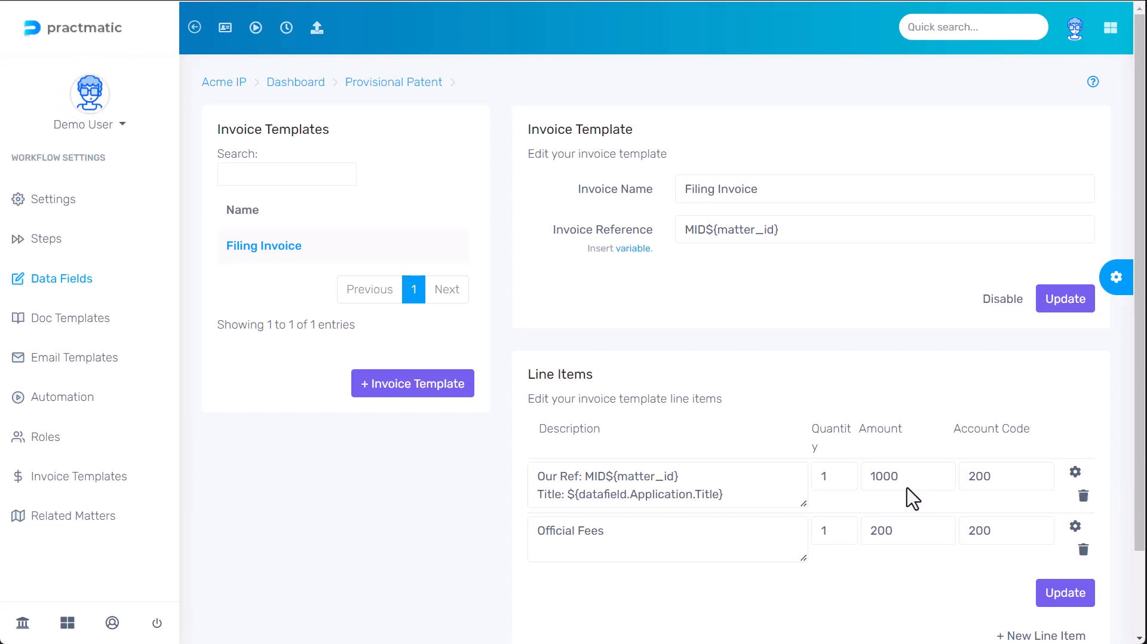
# - Create a Number data field 'Quoted amount' in the Application group, then reopen Invoice Templates
pyautogui.click(70, 291)
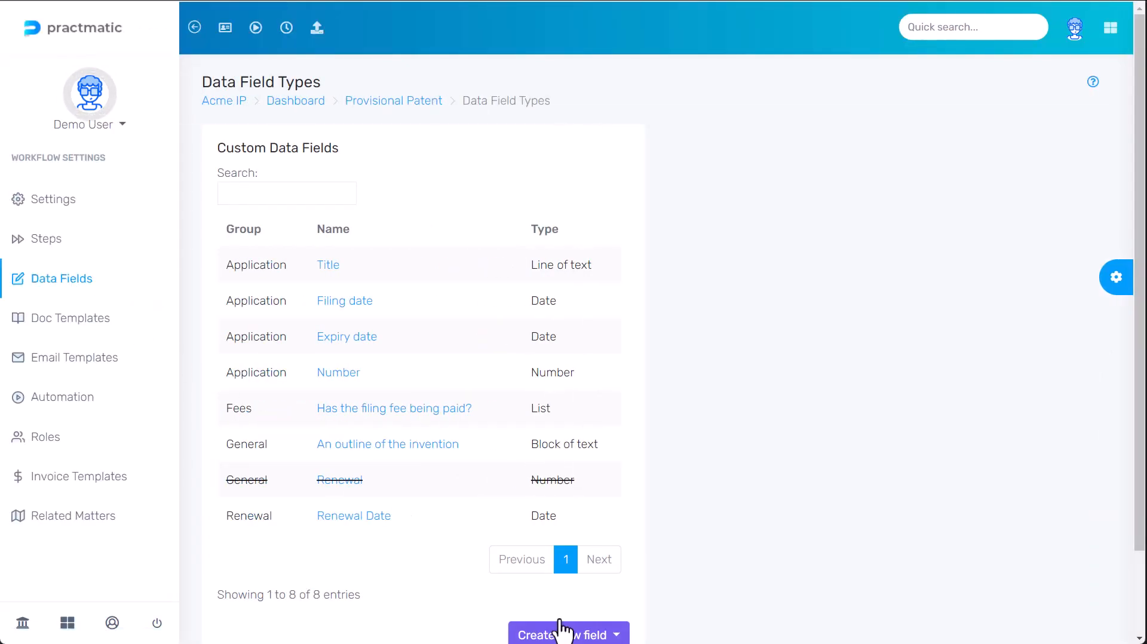
pyautogui.click(559, 633)
pyautogui.click(557, 543)
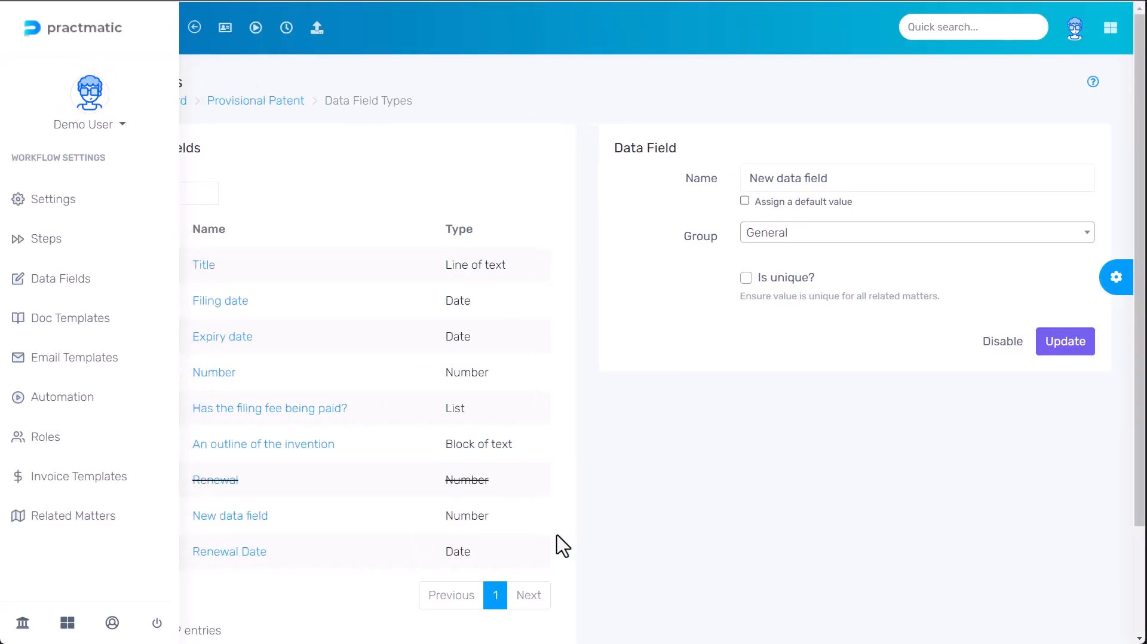
pyautogui.click(913, 177)
pyautogui.hotkey('ctrl', 'a')
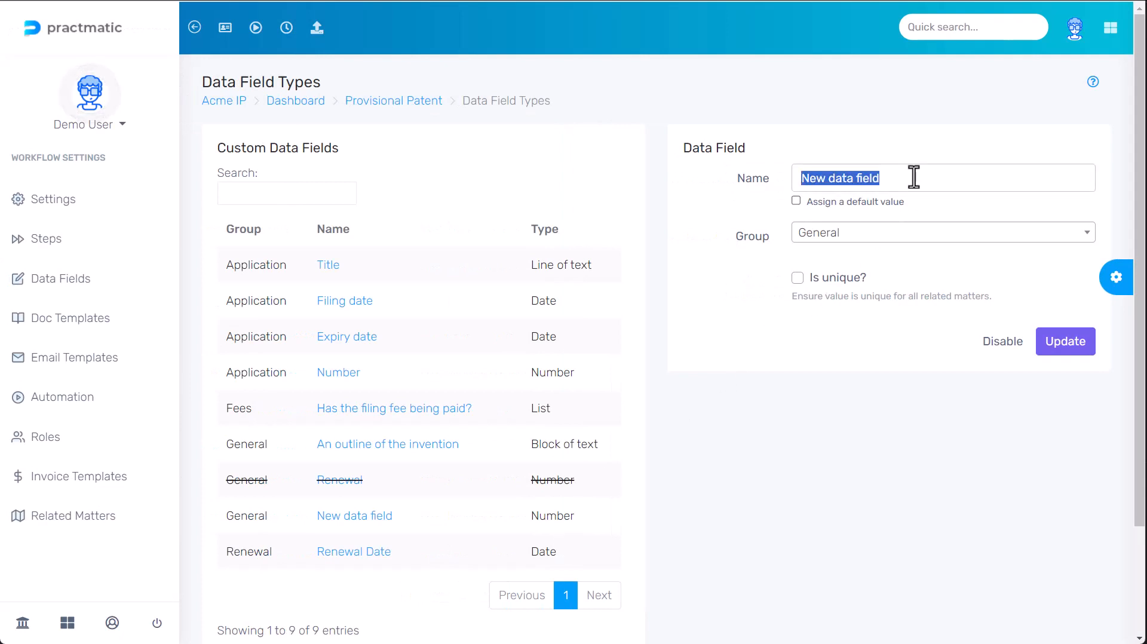
pyautogui.write('Quoted amoun')
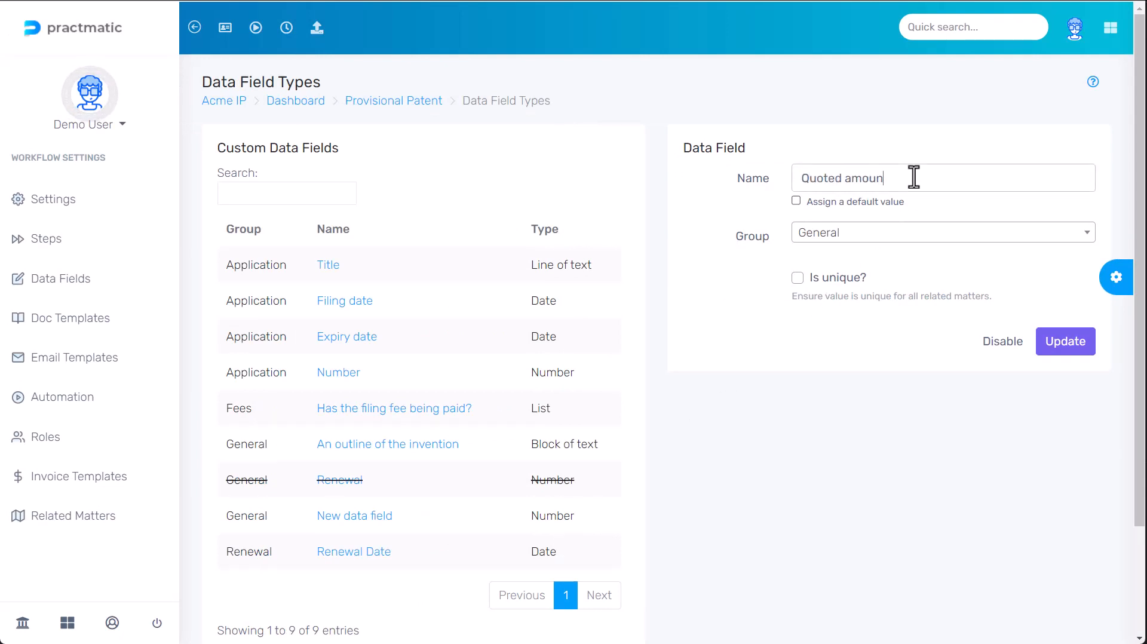
pyautogui.write('t')
pyautogui.click(866, 232)
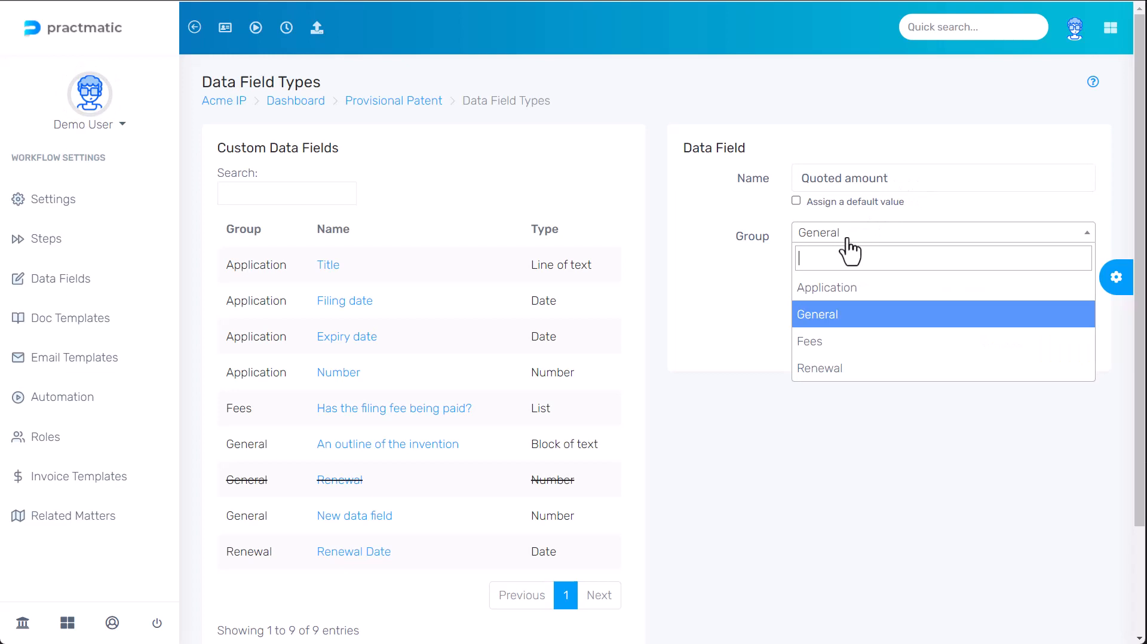
pyautogui.click(845, 289)
pyautogui.click(1046, 345)
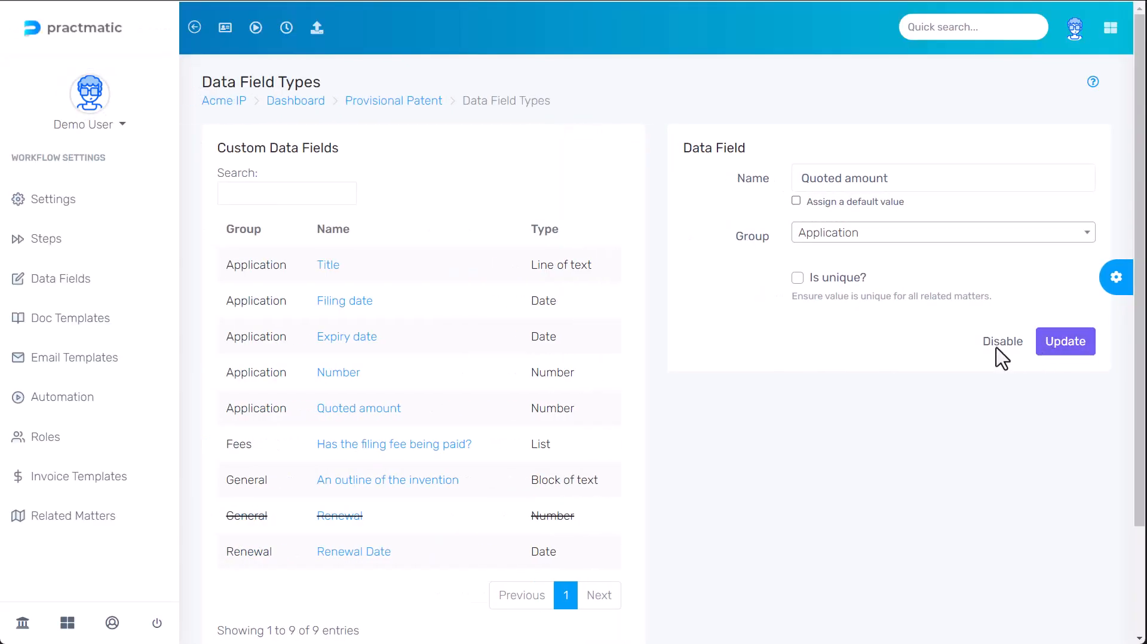
pyautogui.click(92, 476)
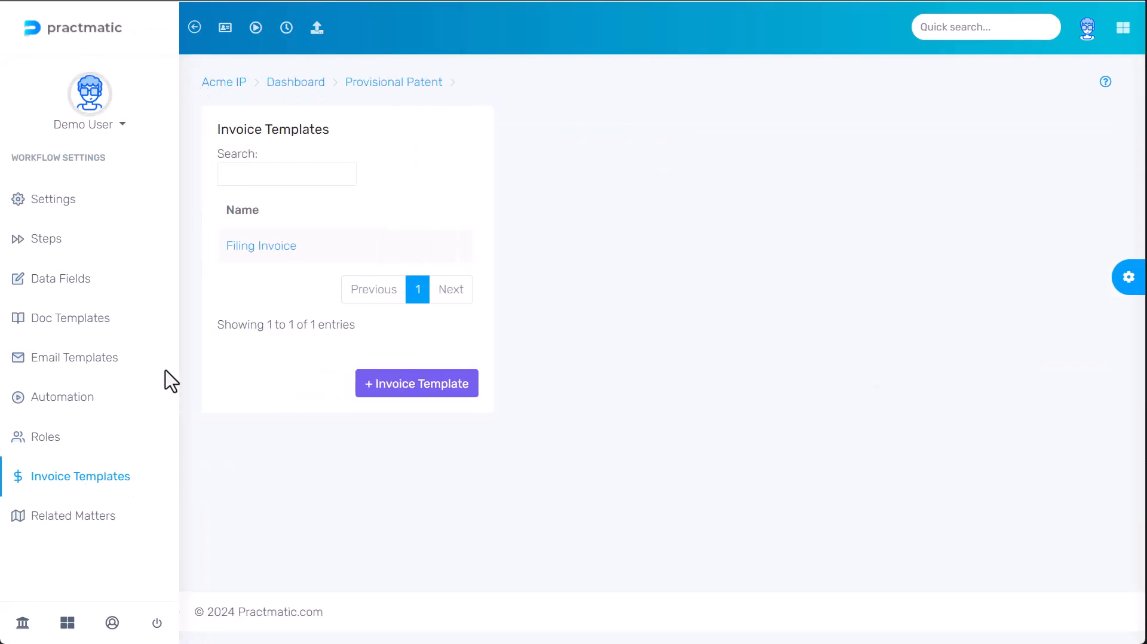
# - Replace the first line item's 1000 amount with the datafield.Application.Quoted amount variable and save
pyautogui.click(250, 252)
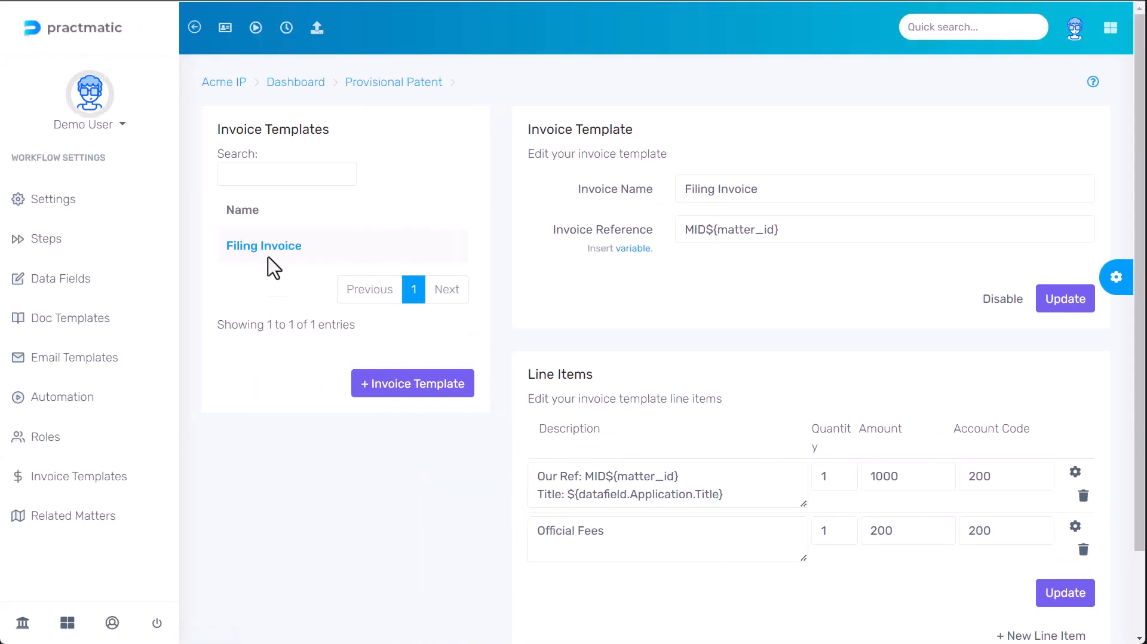
pyautogui.moveTo(905, 478); pyautogui.dragTo(829, 489)
pyautogui.press('BackSpace')
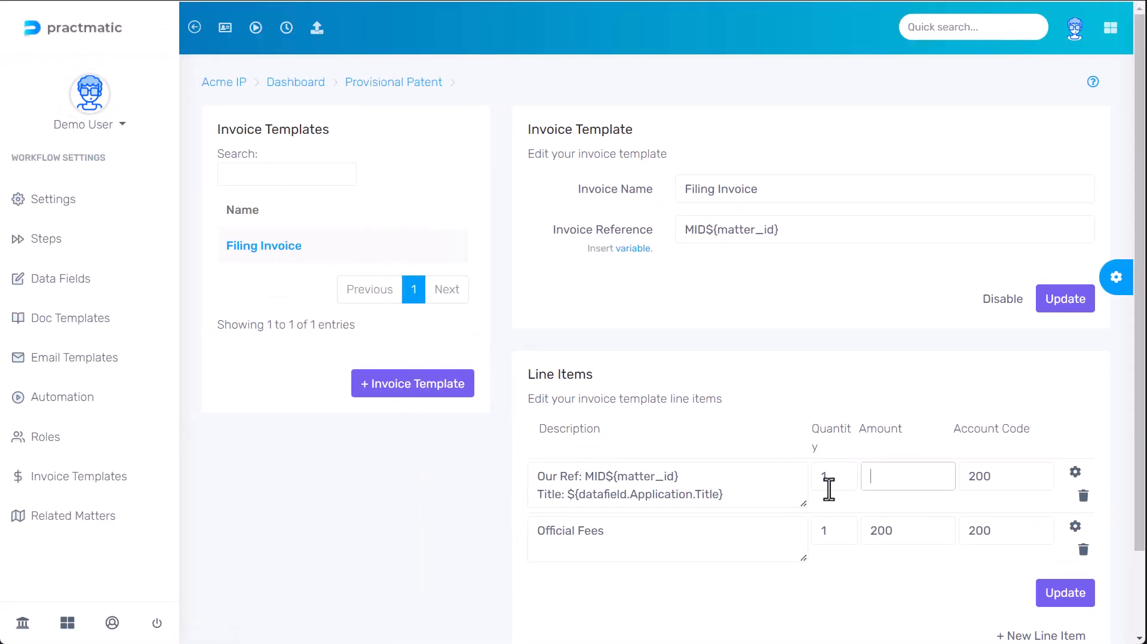
pyautogui.click(635, 247)
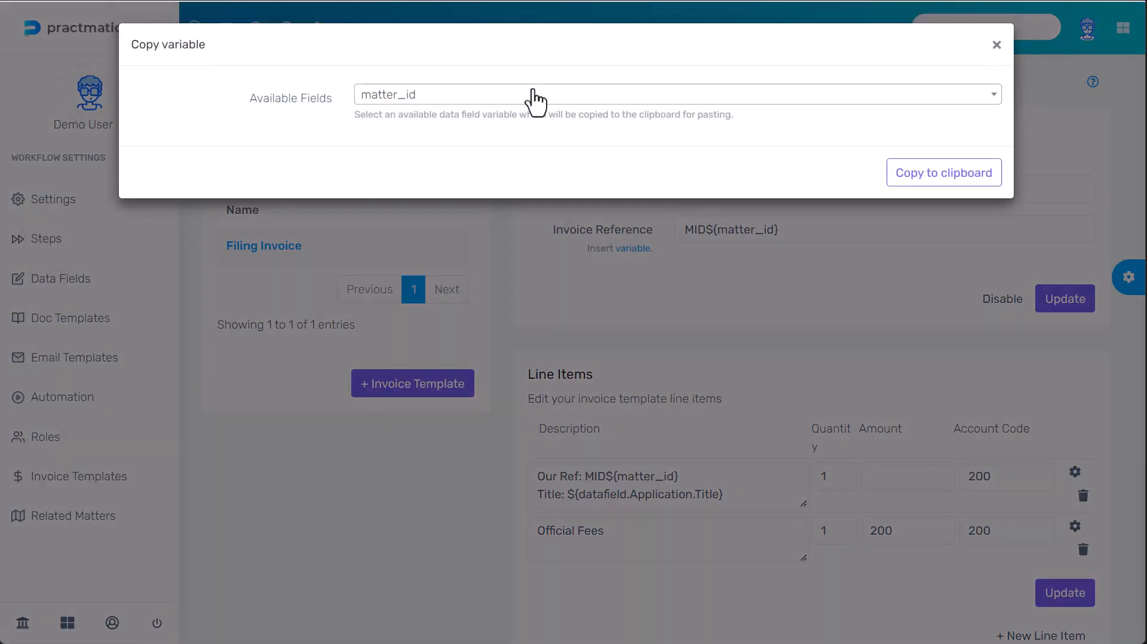
pyautogui.click(535, 95)
pyautogui.write('quote')
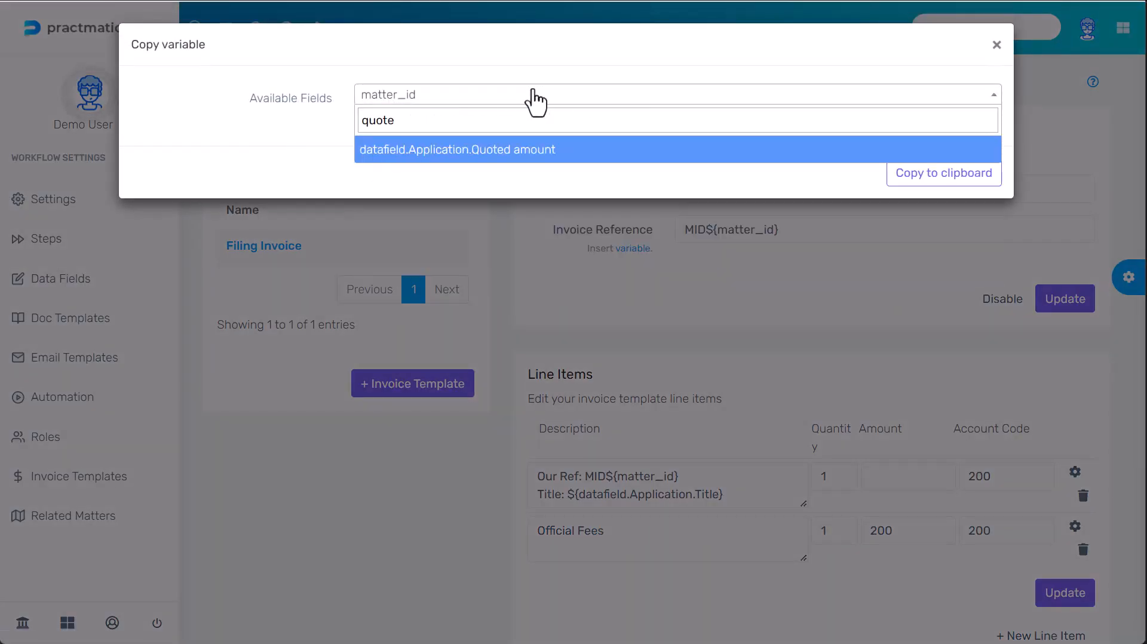
pyautogui.click(491, 151)
pyautogui.click(914, 174)
pyautogui.click(885, 476)
pyautogui.hotkey('ctrl', 'v')
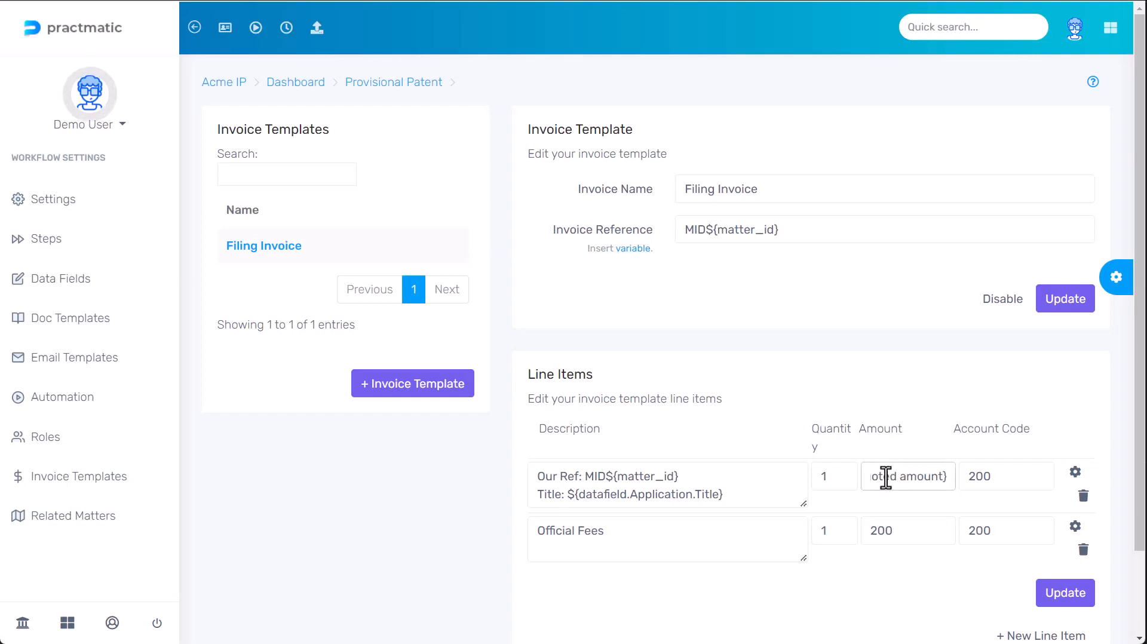
pyautogui.click(1052, 593)
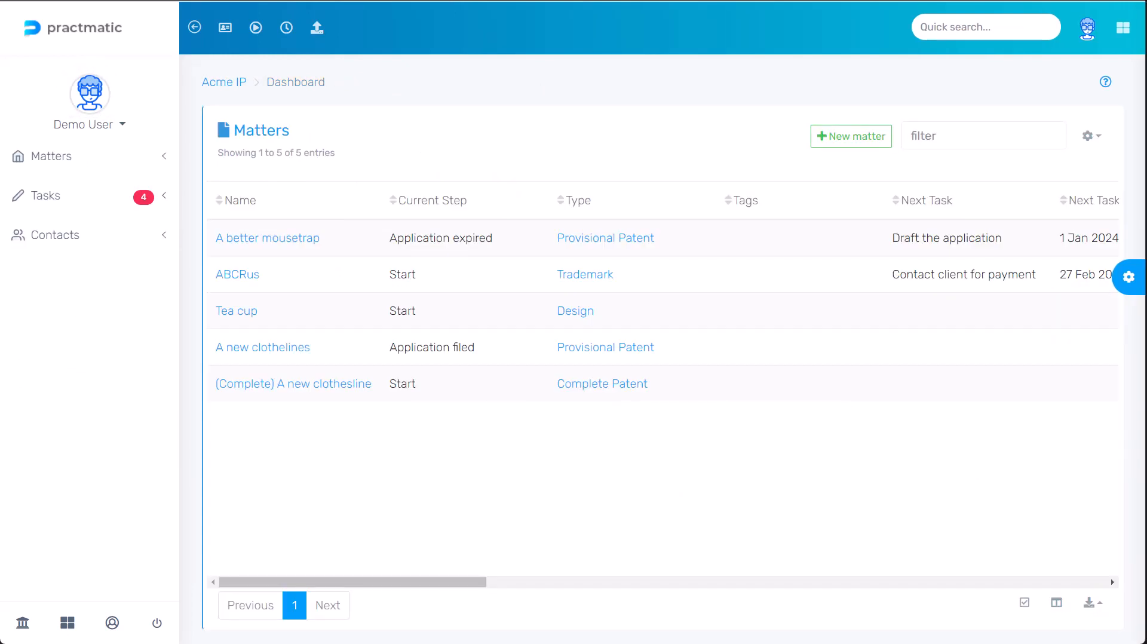
# - Open A better mousetrap and enter 1800 in its Quoted amount custom data field
pyautogui.click(281, 240)
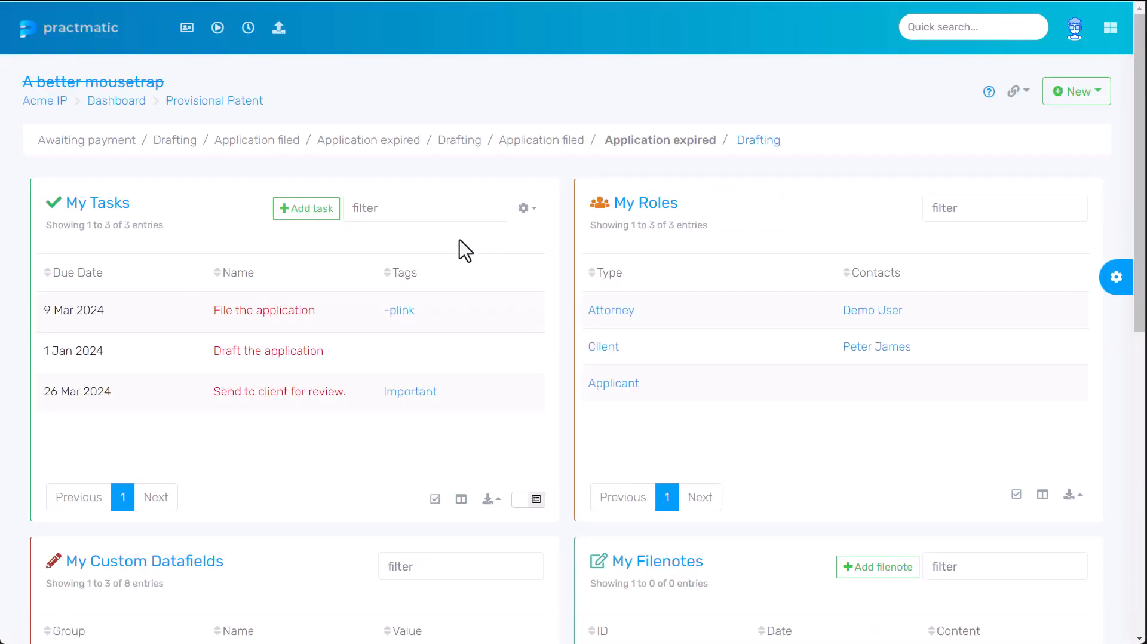
pyautogui.scroll(-5, 465, 250)
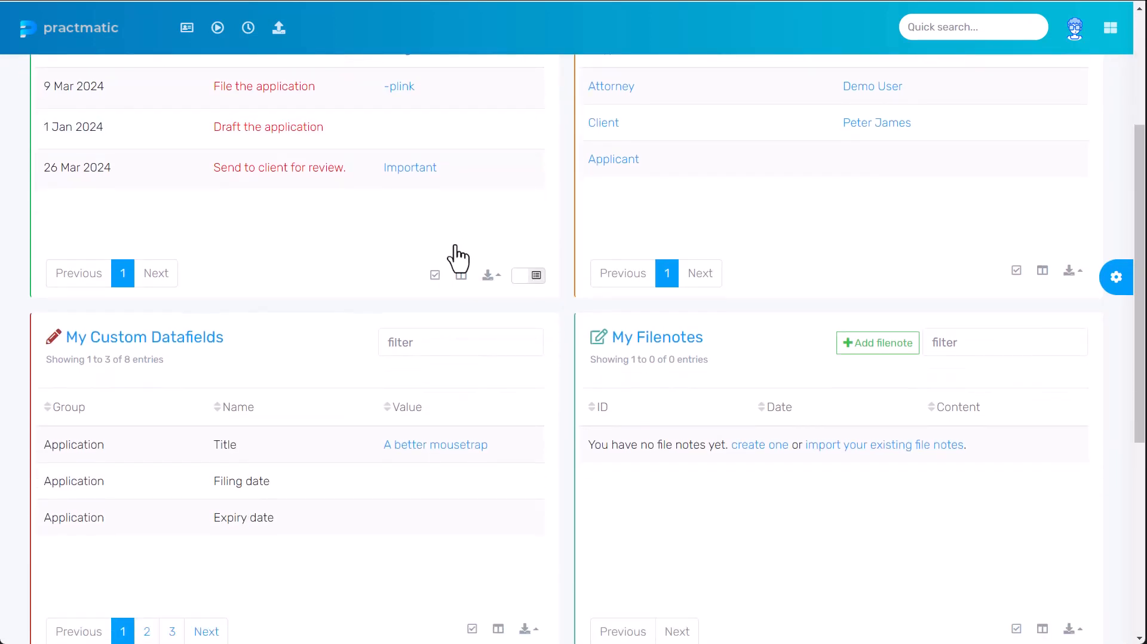
pyautogui.click(173, 566)
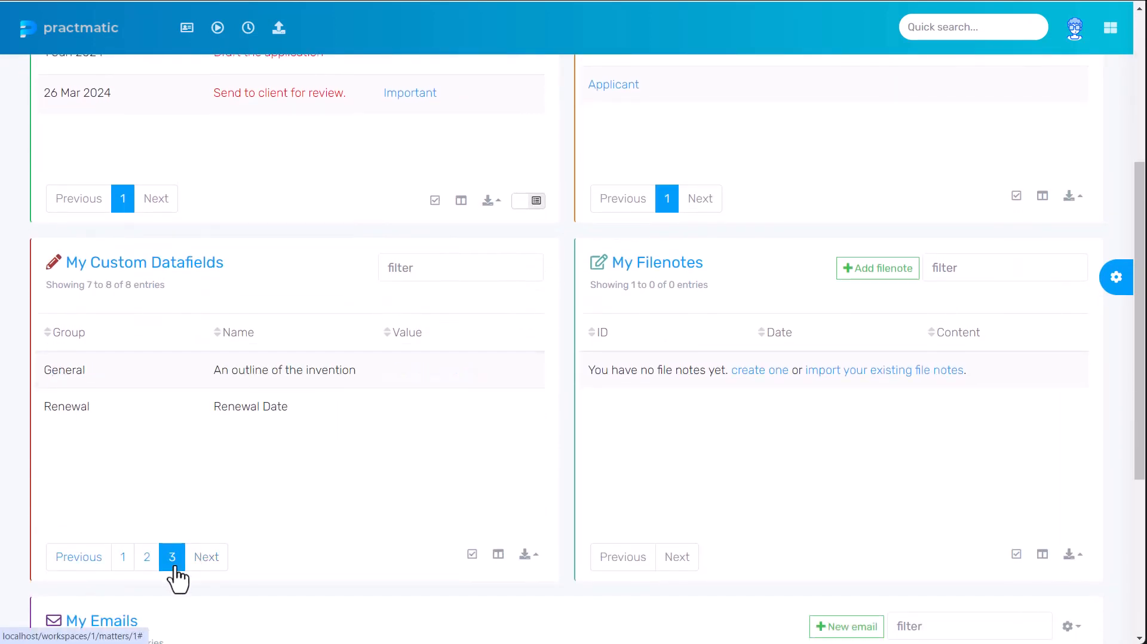
pyautogui.click(146, 558)
pyautogui.click(412, 406)
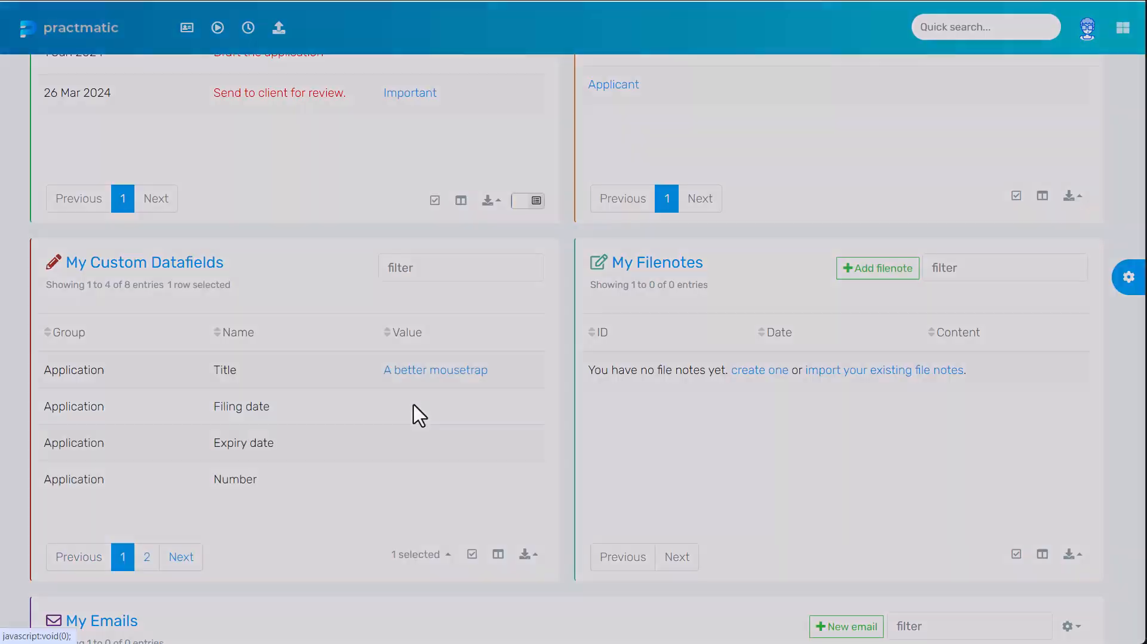
pyautogui.write('1800')
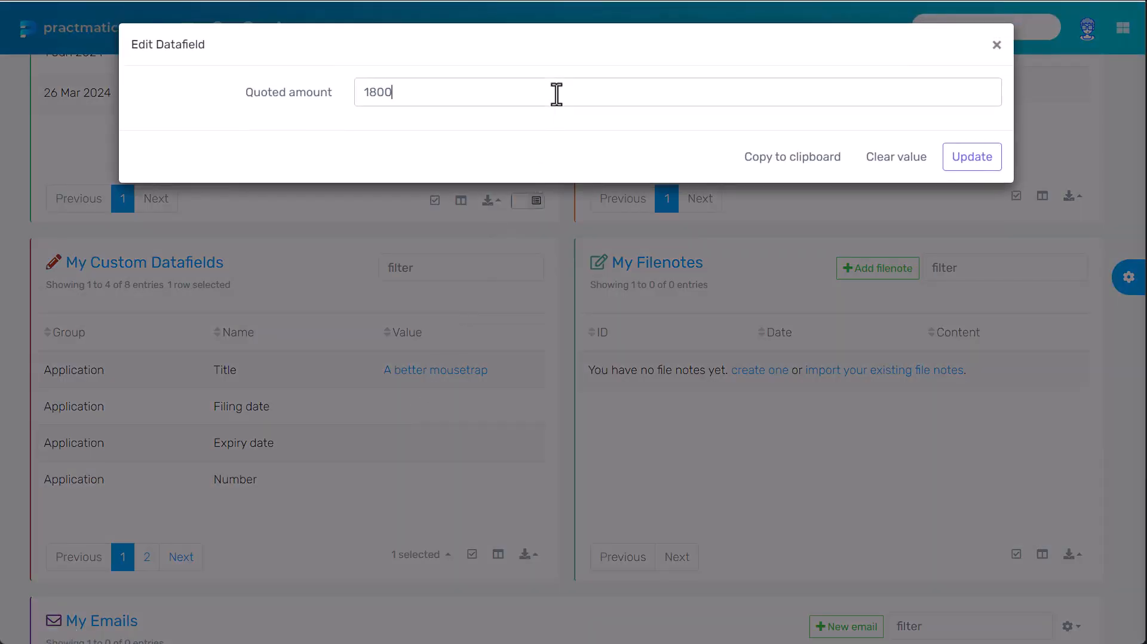
pyautogui.click(968, 160)
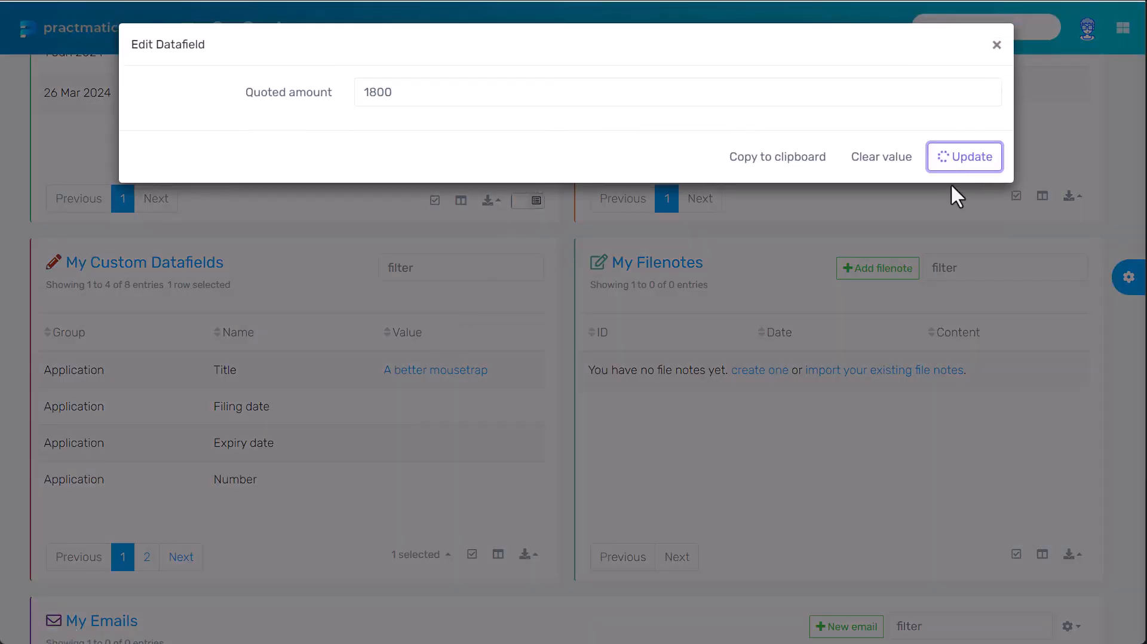
pyautogui.scroll(5, 878, 391)
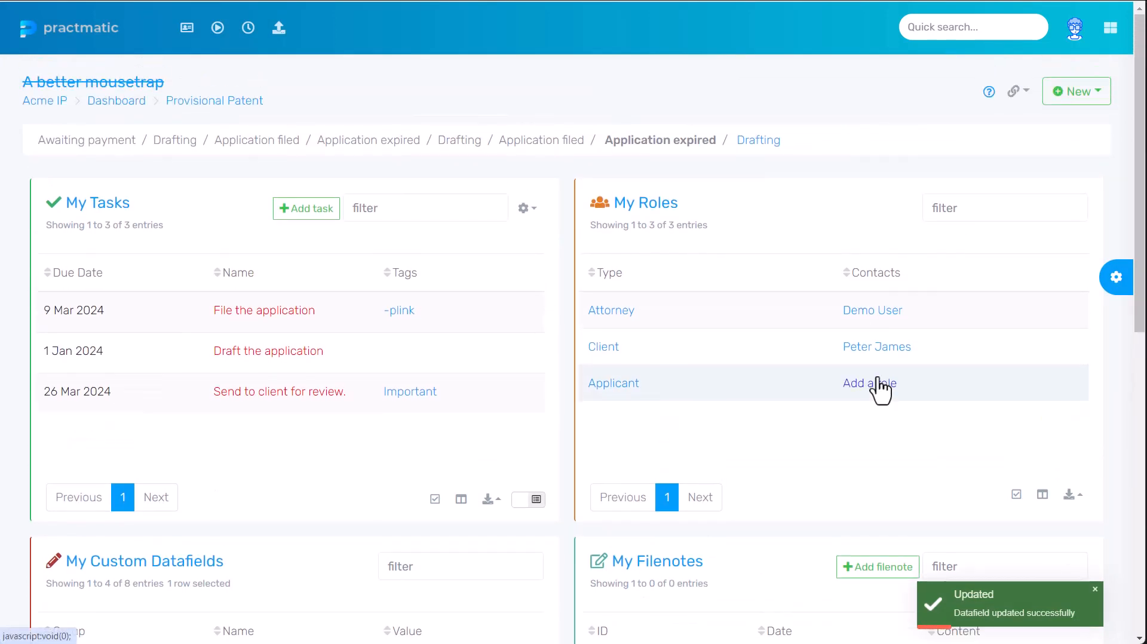
# - Generate and download a client-paid Filing Invoice billing 1800 plus 200 Official Fees
pyautogui.click(1091, 102)
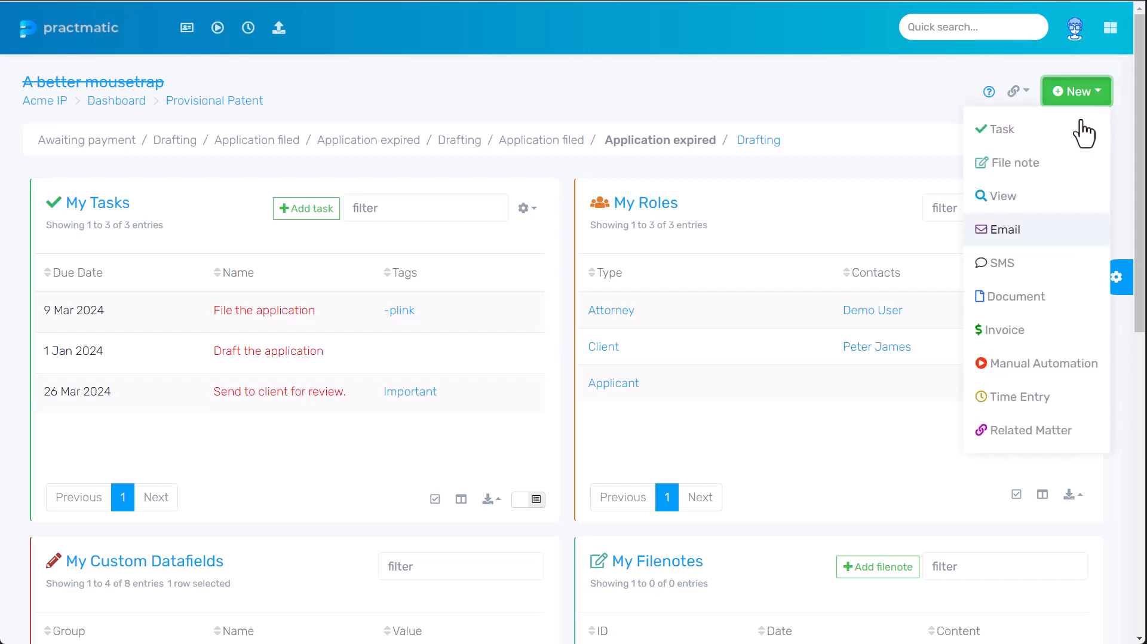
pyautogui.click(1030, 329)
pyautogui.click(425, 96)
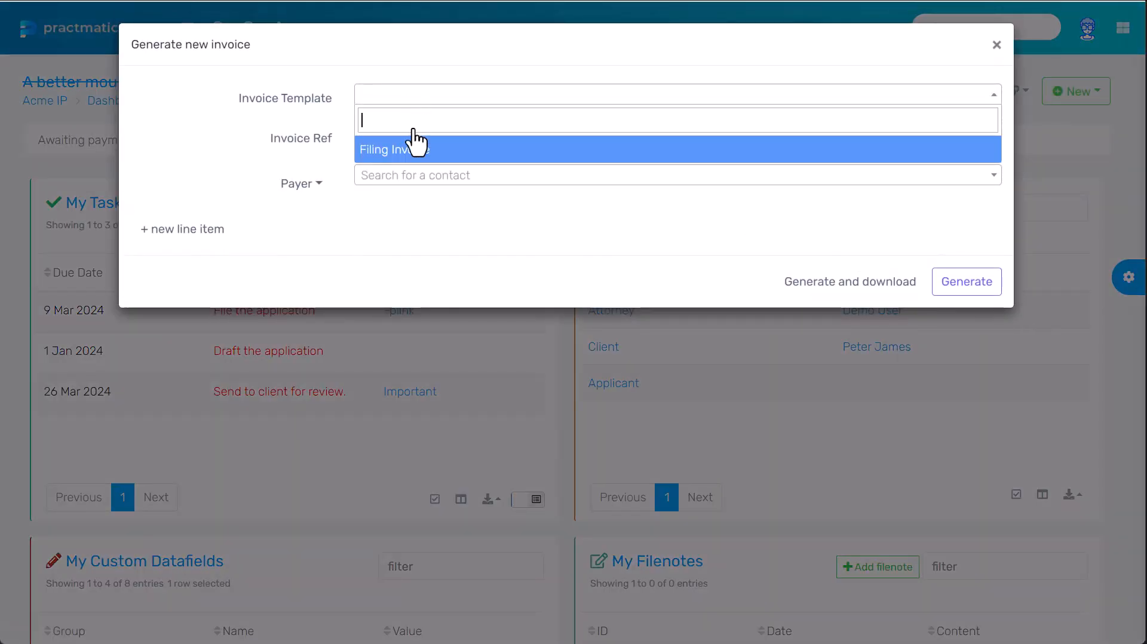
pyautogui.click(415, 150)
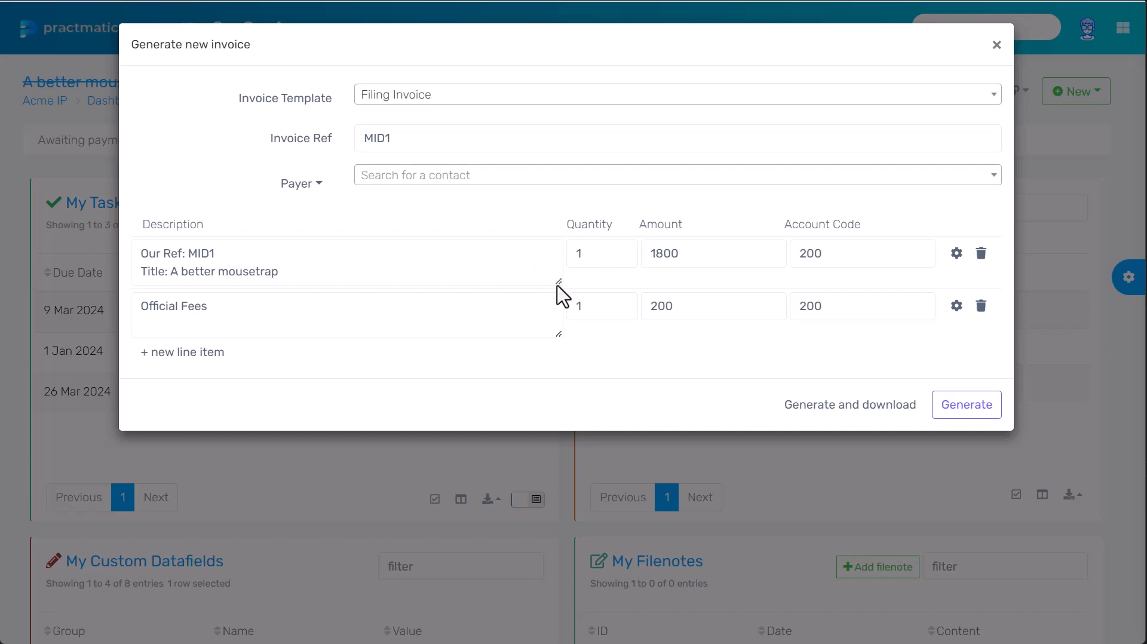
pyautogui.moveTo(558, 281); pyautogui.dragTo(556, 347)
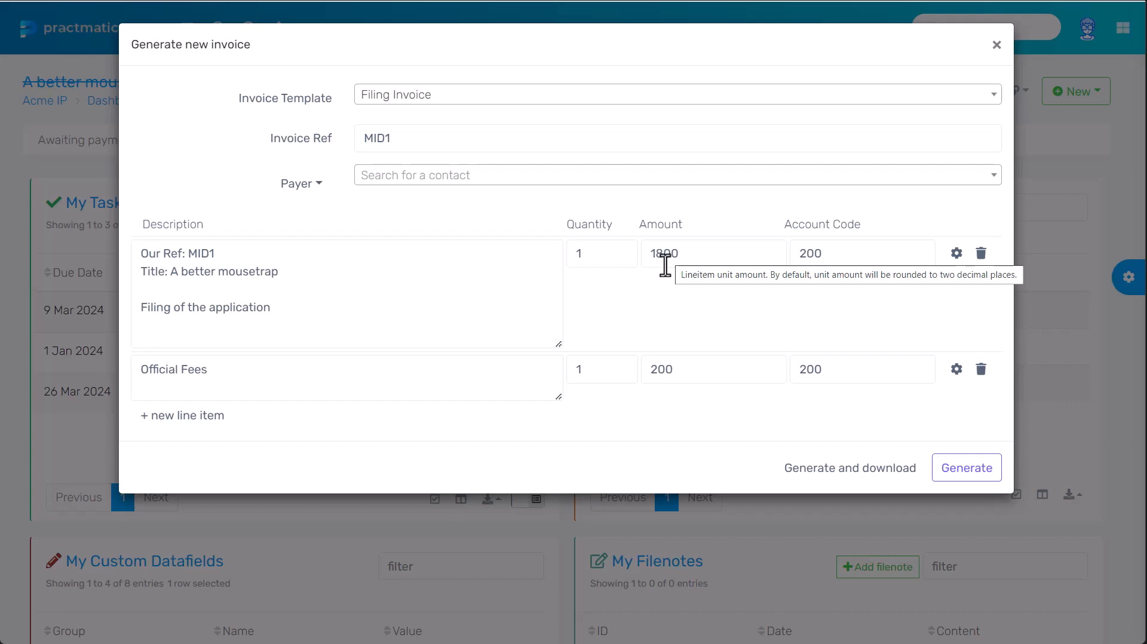
pyautogui.click(312, 185)
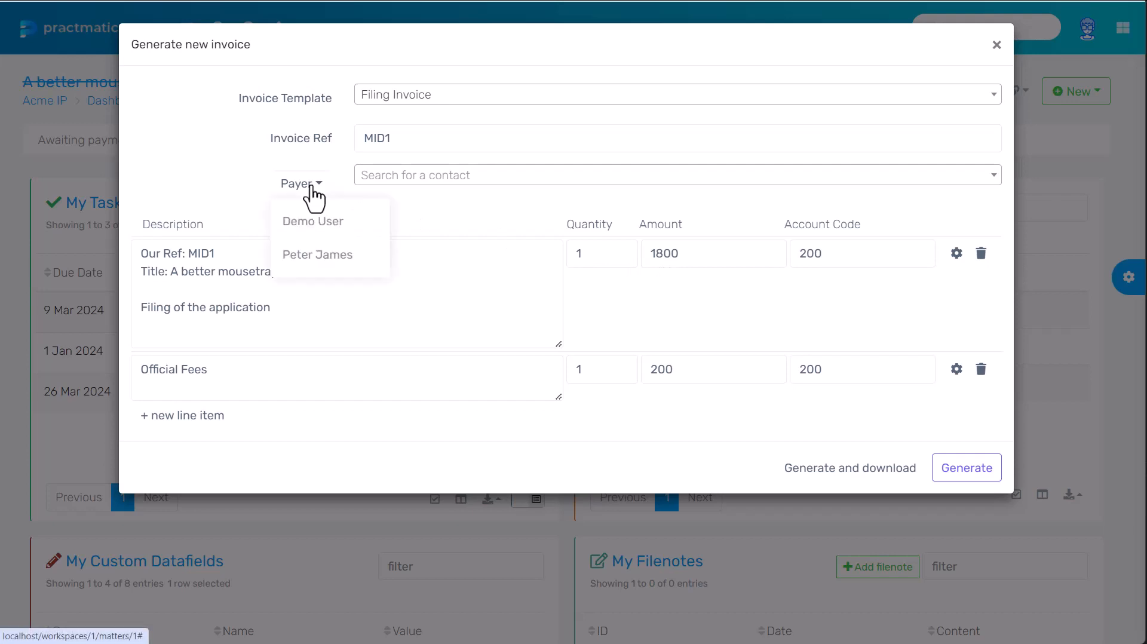
pyautogui.click(326, 254)
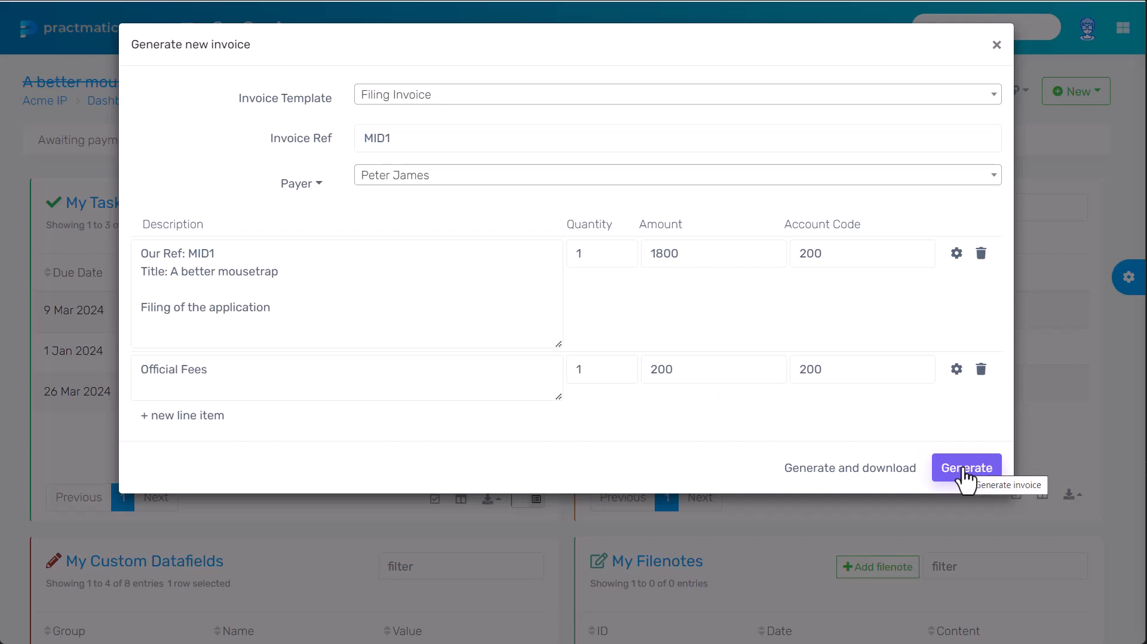
pyautogui.click(874, 475)
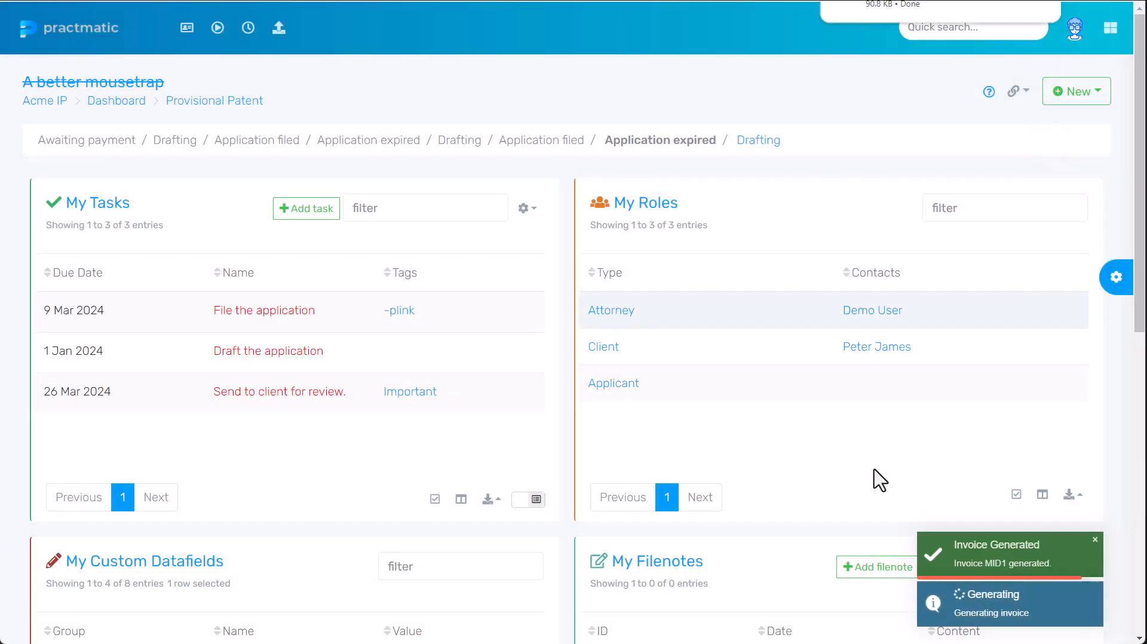
# - Review the downloaded Invoice ORC1043.pdf totalling 2,180.00 AUD, then close it
pyautogui.click(896, 9)
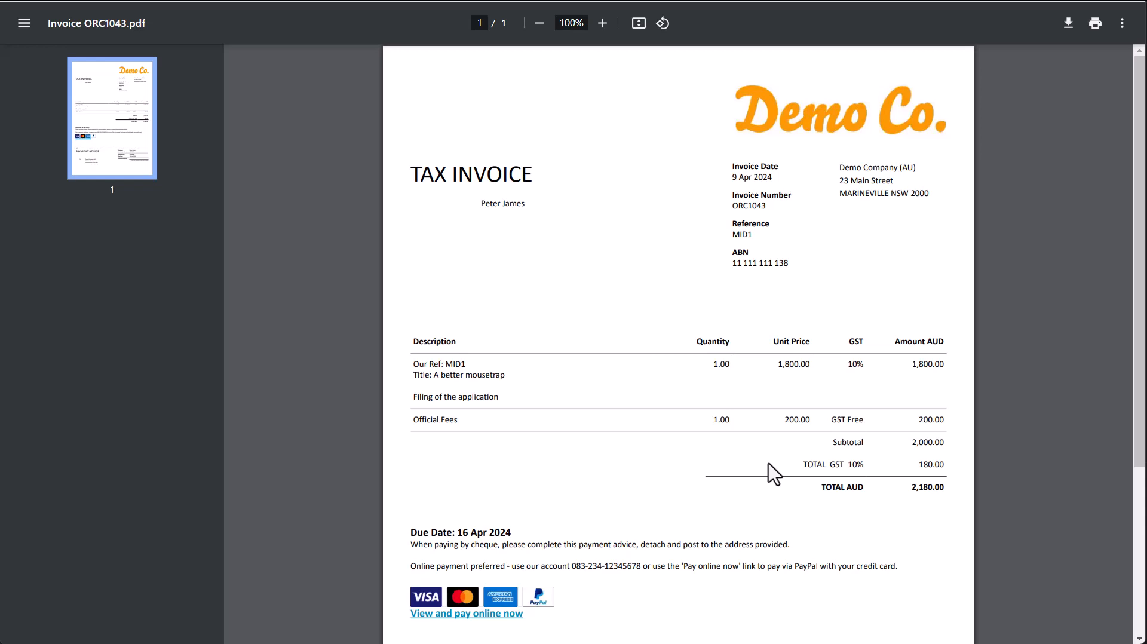
pyautogui.hotkey('ctrl', 'w')
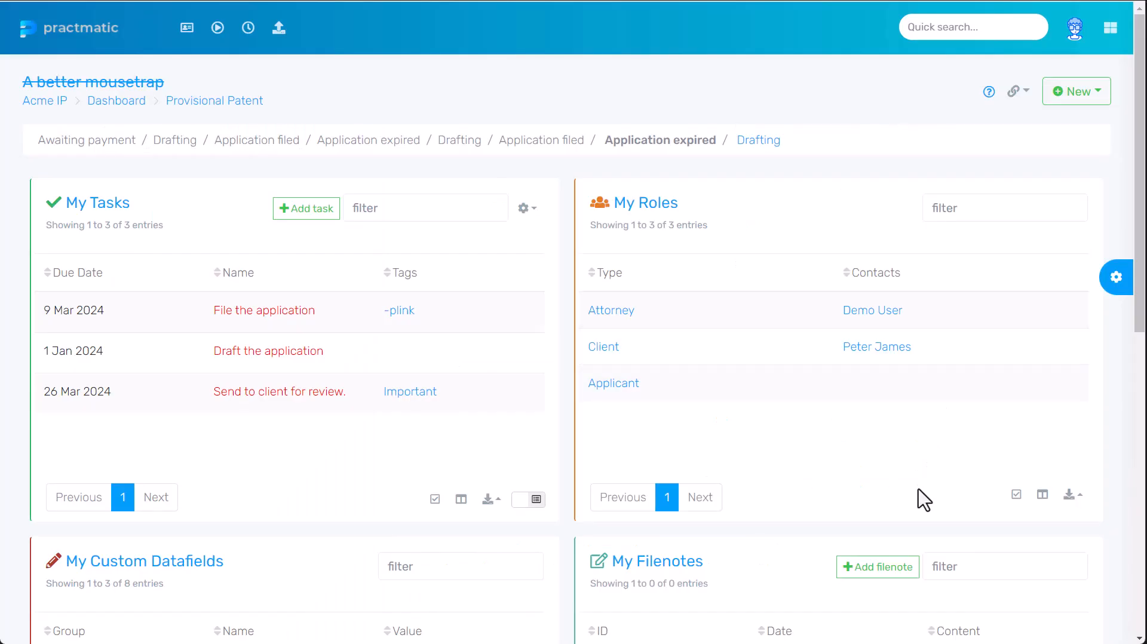
pyautogui.click(1079, 96)
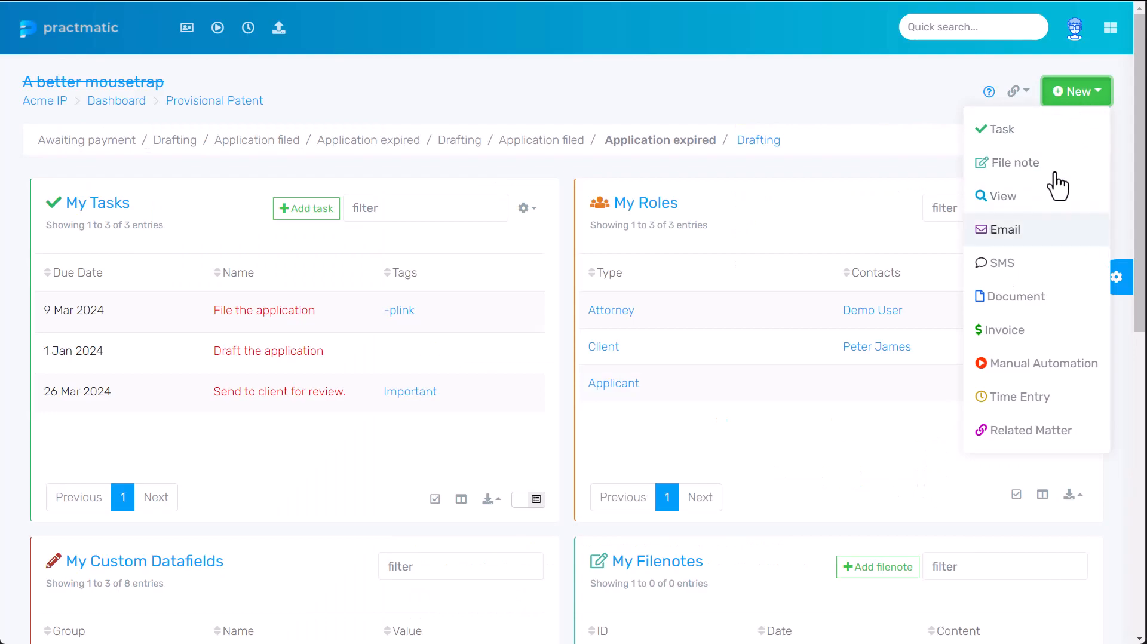
pyautogui.click(1032, 229)
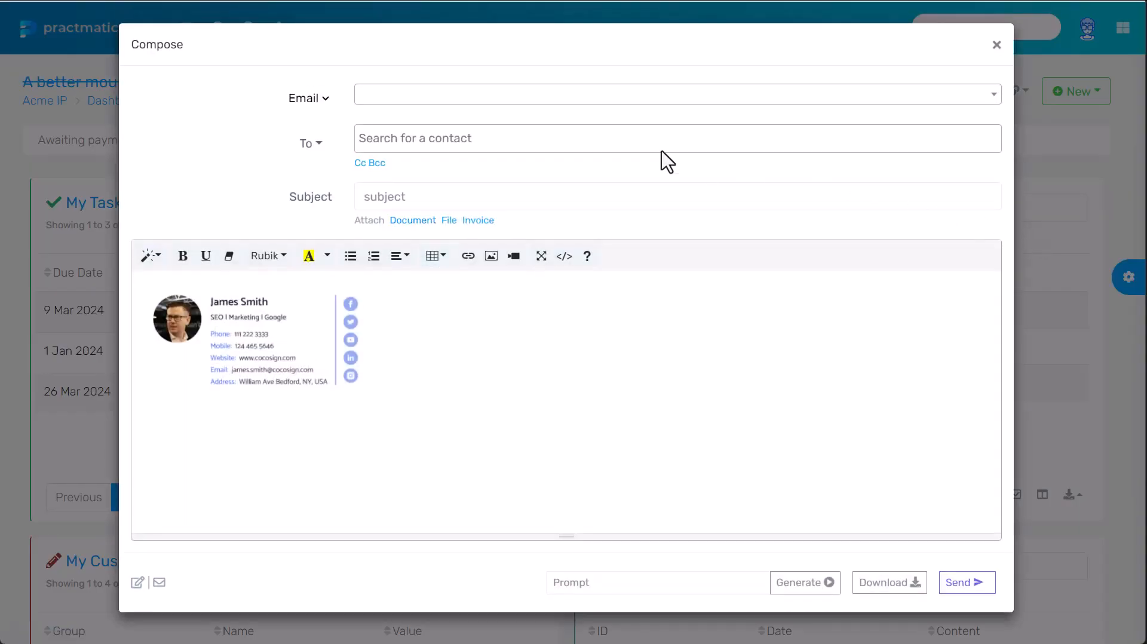
pyautogui.click(380, 96)
pyautogui.click(405, 177)
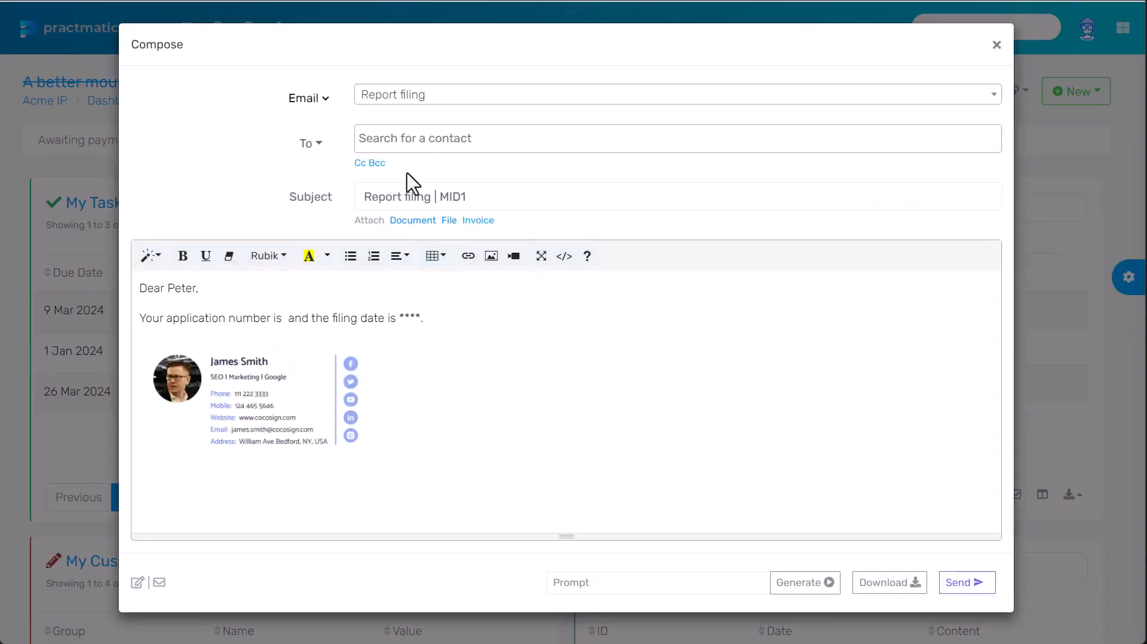
pyautogui.click(472, 222)
pyautogui.click(405, 253)
pyautogui.click(409, 285)
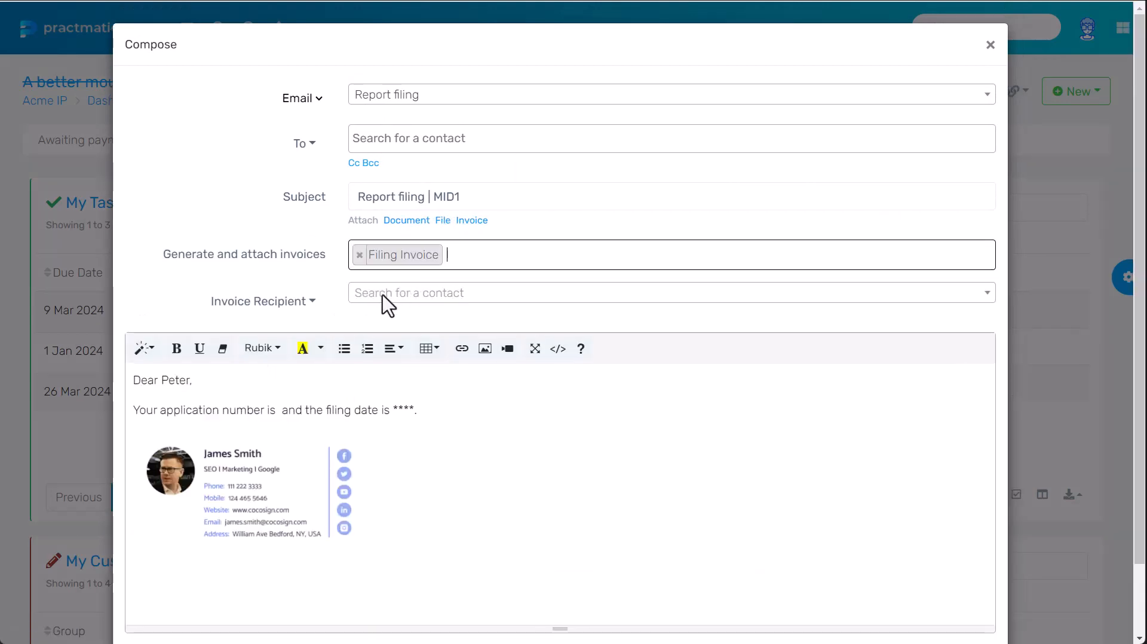
pyautogui.click(306, 303)
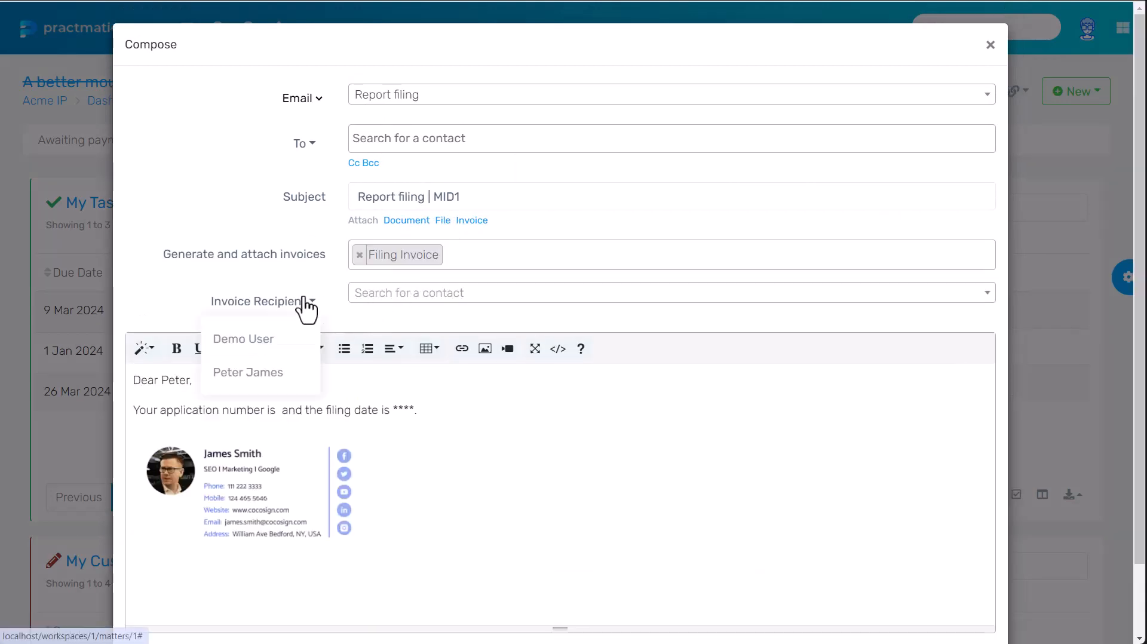
pyautogui.click(290, 373)
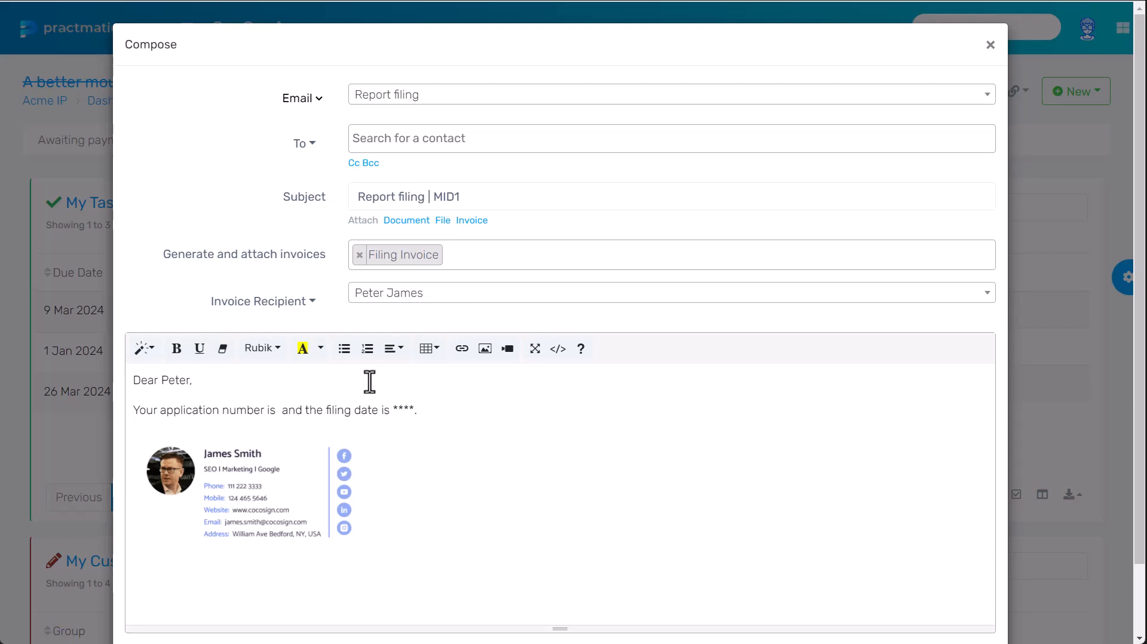
pyautogui.press('Escape')
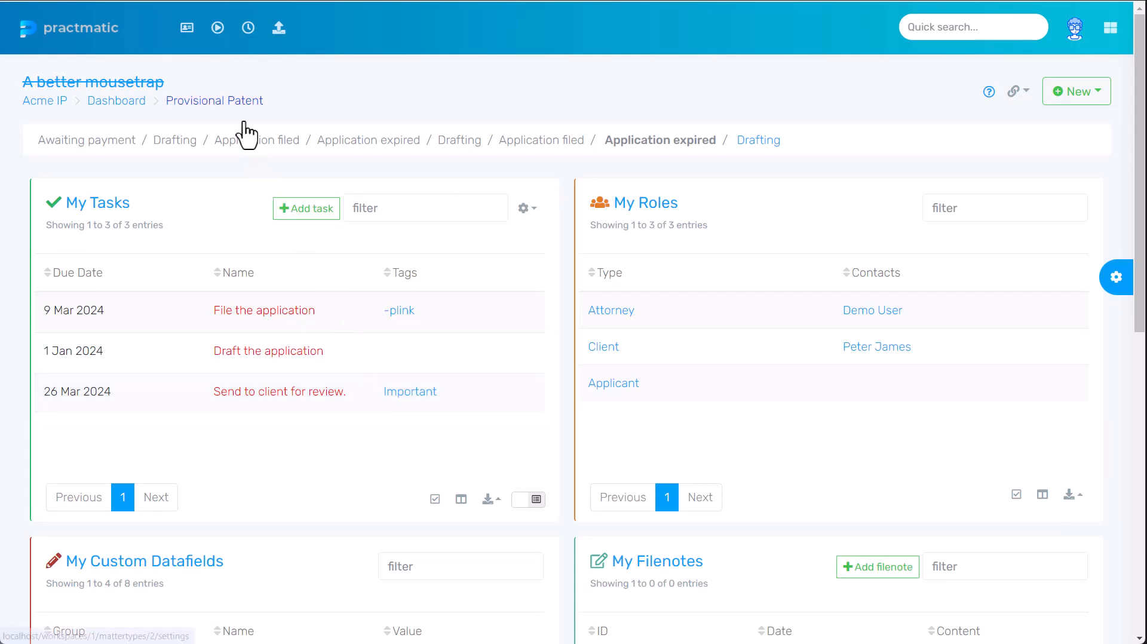
# - Add a Provisional Patent automation named 'Auto send filing invoice to client'
pyautogui.click(236, 102)
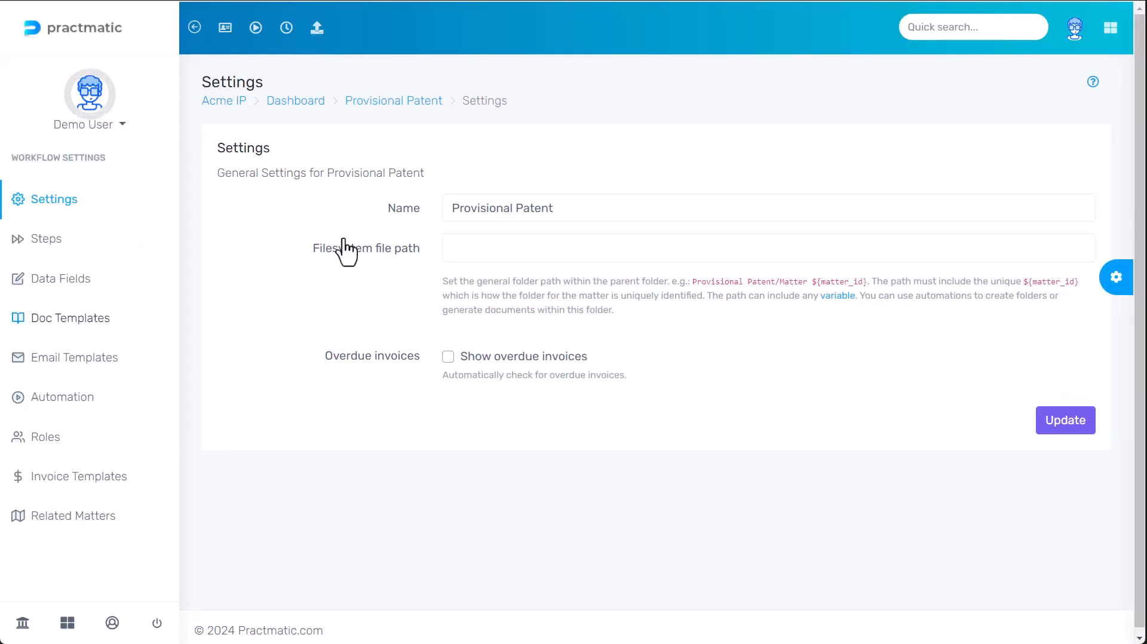
pyautogui.click(73, 401)
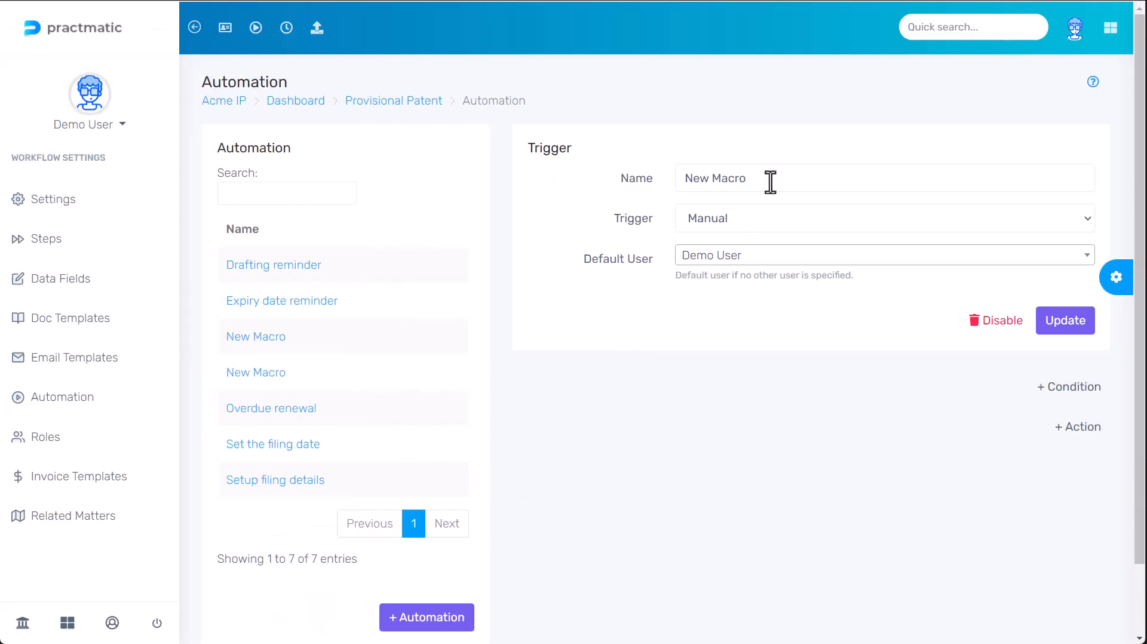
pyautogui.click(770, 181)
pyautogui.hotkey('ctrl', 'a')
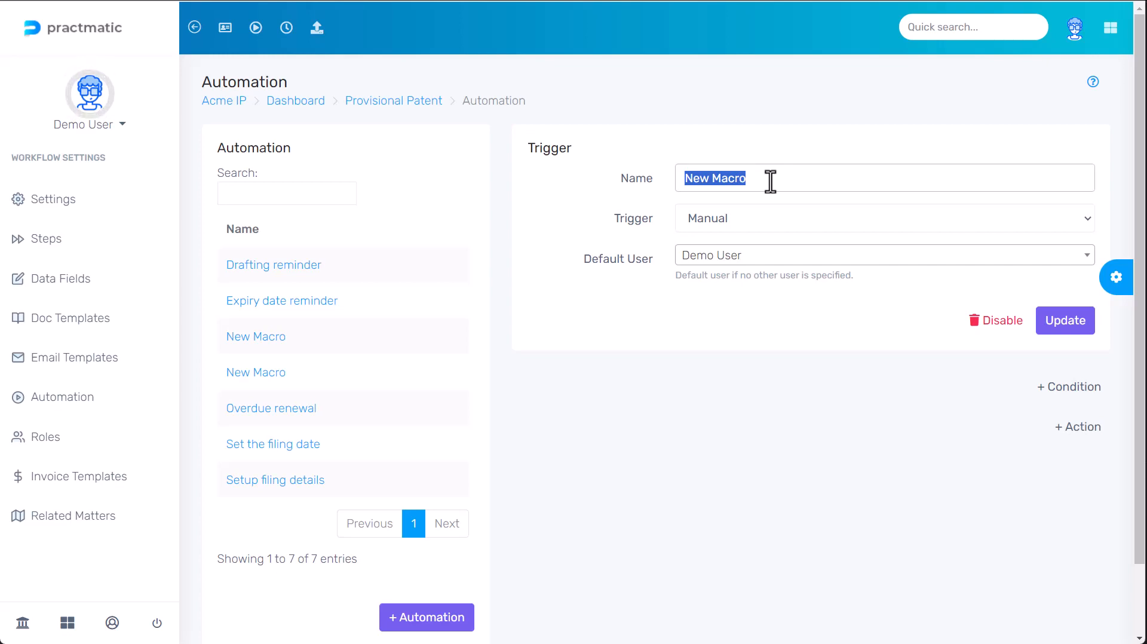
pyautogui.write('Auto send')
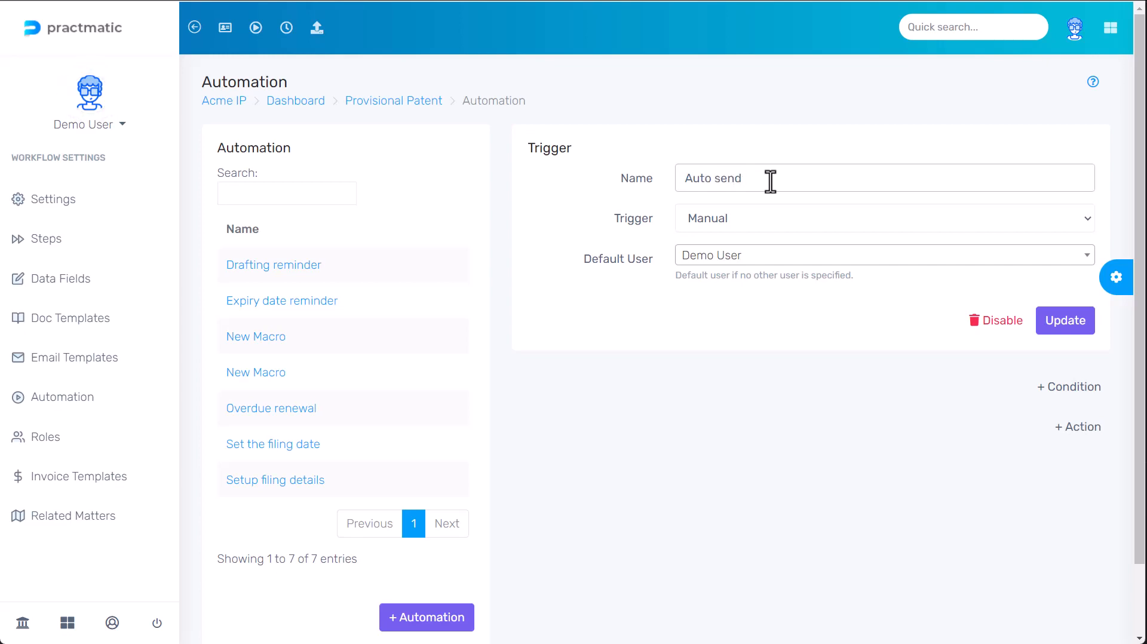
pyautogui.write(' filing invoice to c')
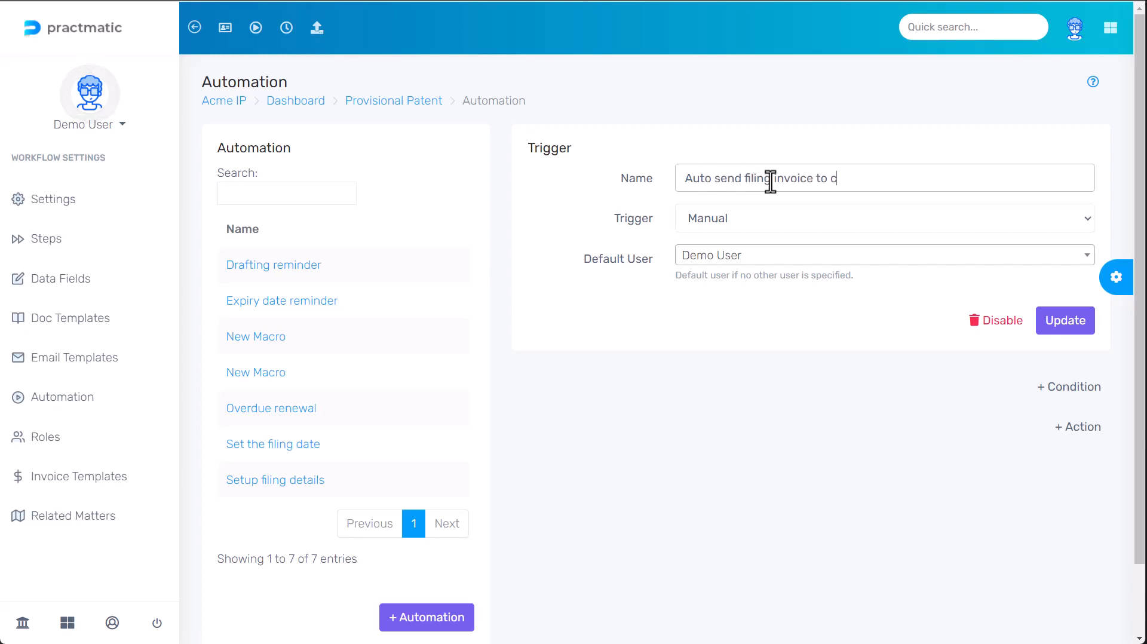
pyautogui.write('lient')
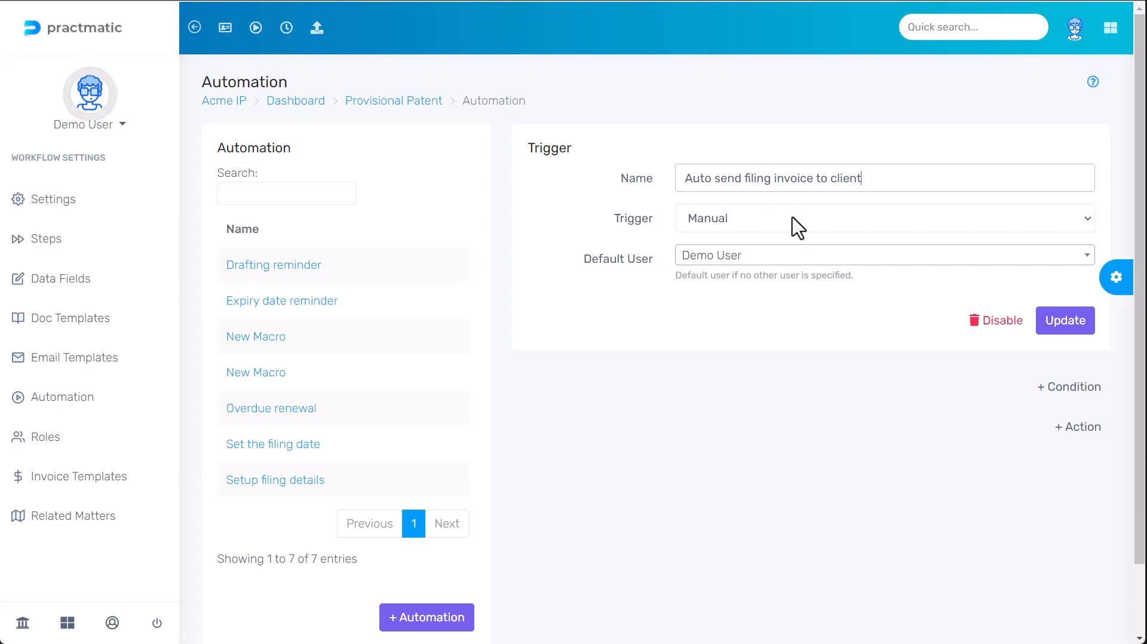
# - Trigger the automation when a matter is created and add its first action
pyautogui.click(792, 219)
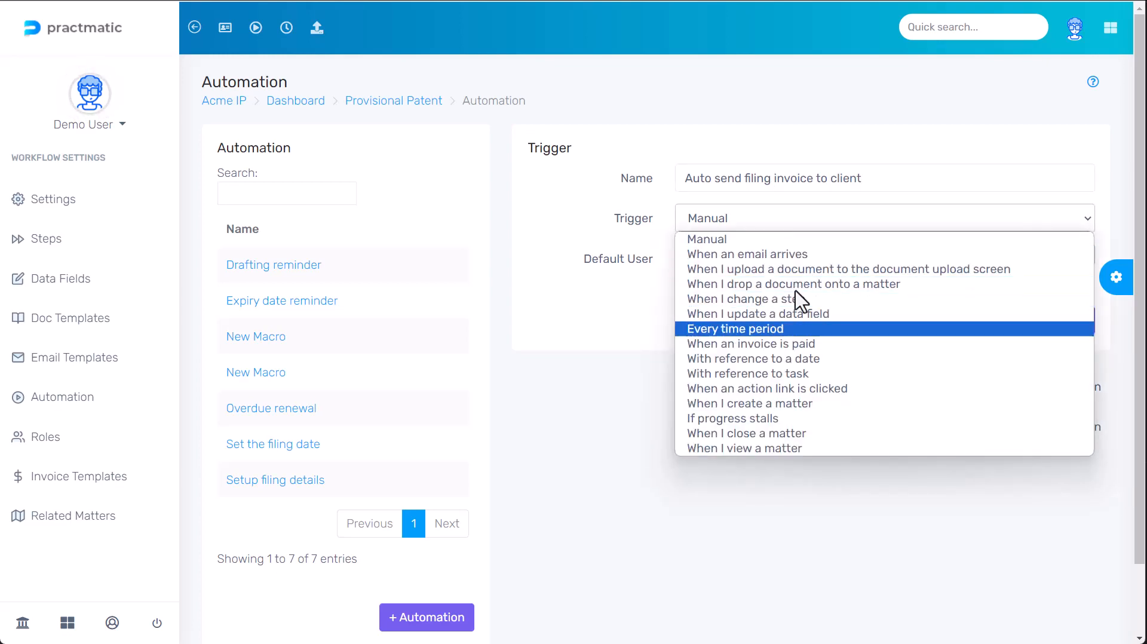
pyautogui.click(792, 403)
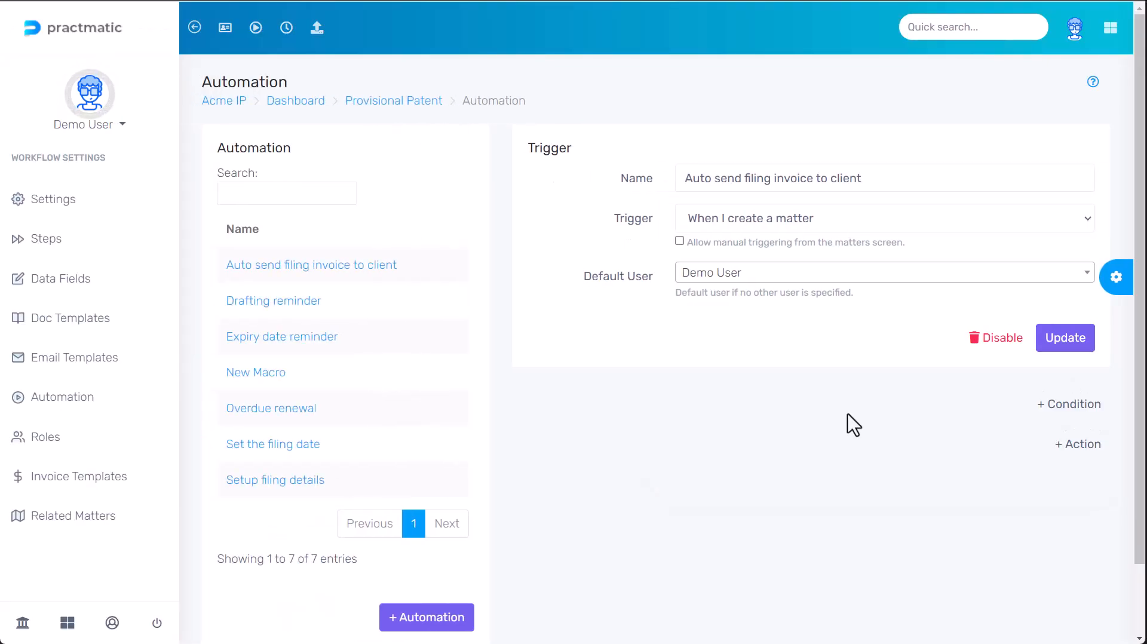
pyautogui.click(1078, 445)
pyautogui.click(801, 402)
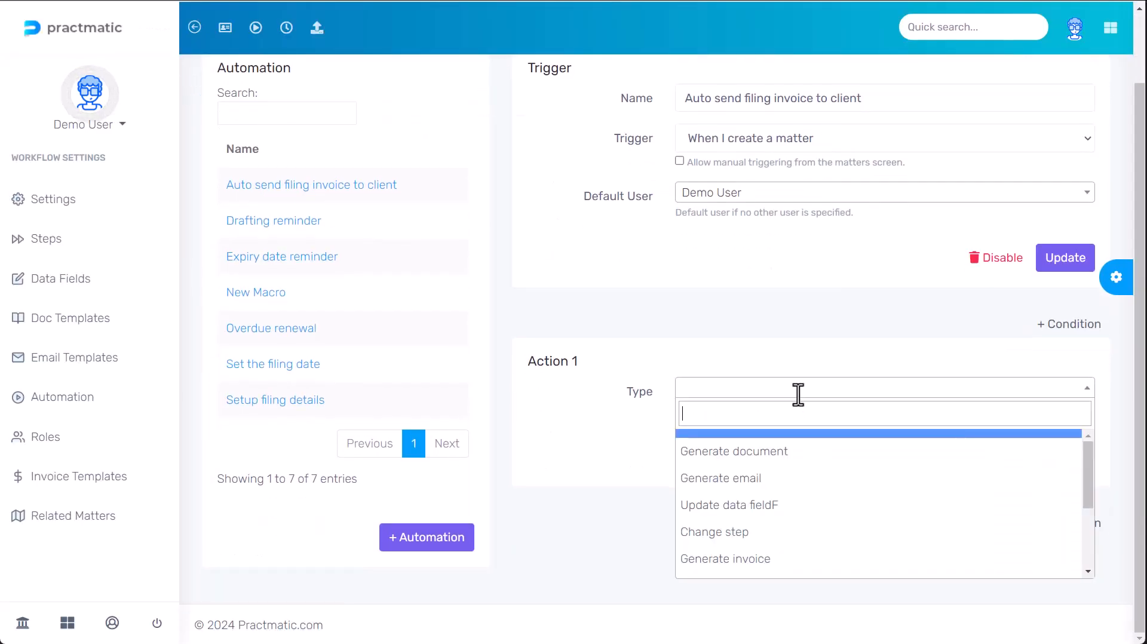
# - Make the action an ad hoc email to the Client with subject 'Filing Invoice'
pyautogui.click(803, 478)
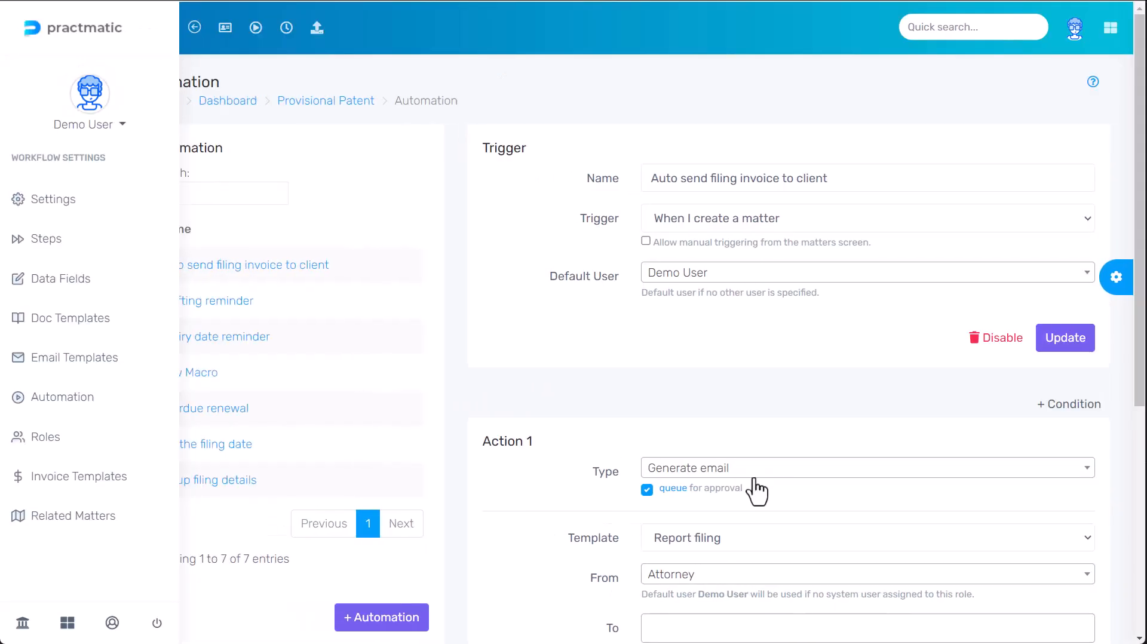
pyautogui.scroll(-5, 755, 487)
pyautogui.click(730, 250)
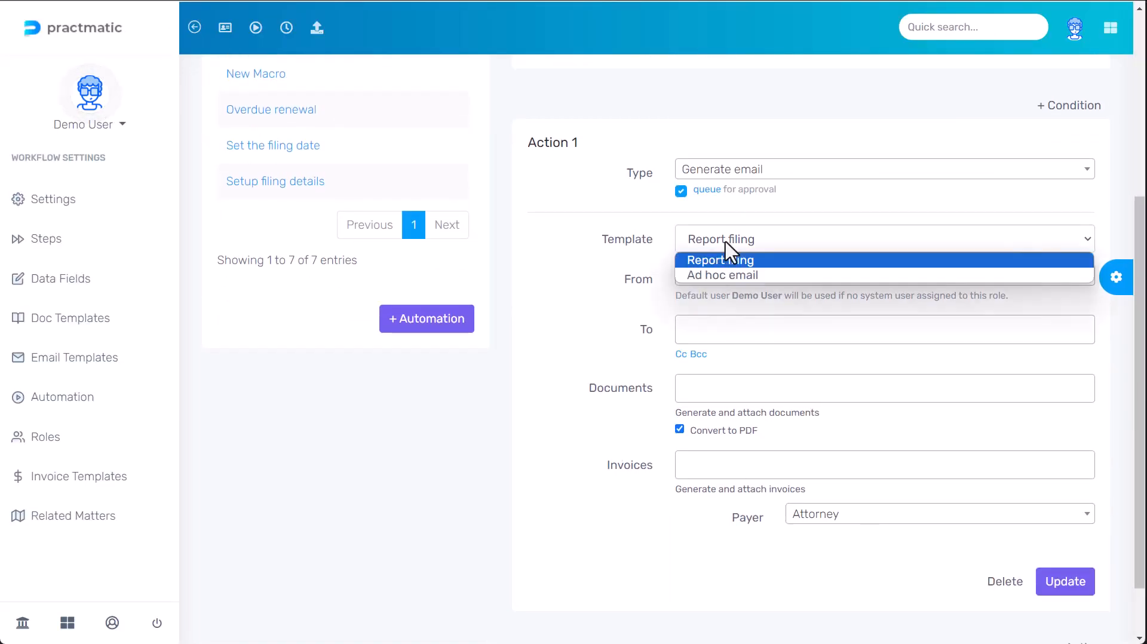
pyautogui.click(736, 276)
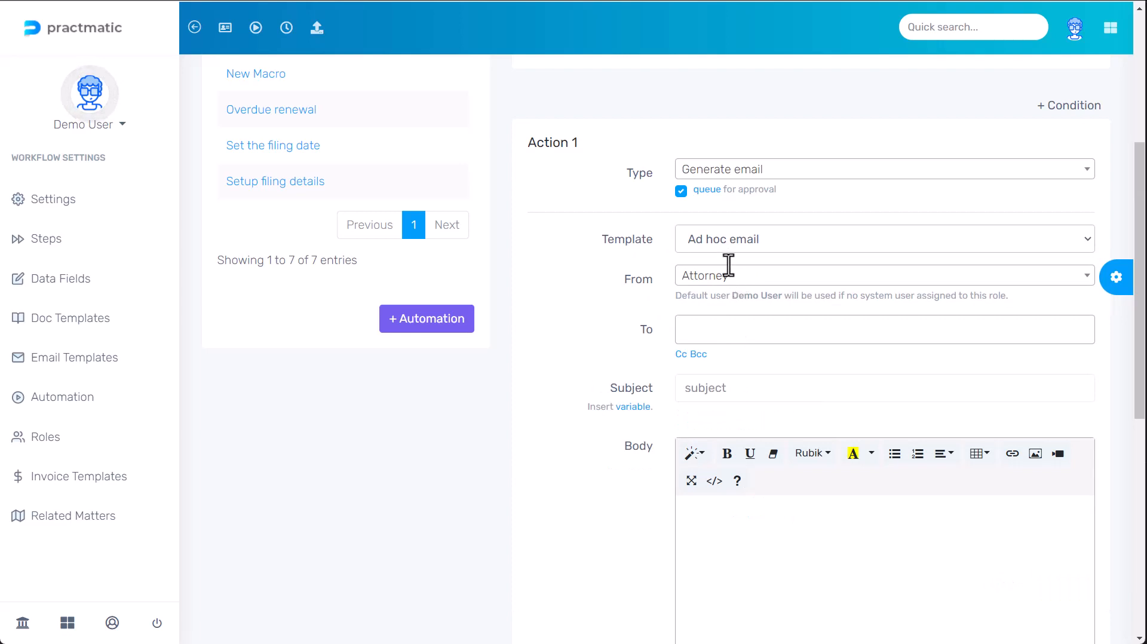
pyautogui.scroll(-3, 702, 197)
pyautogui.click(691, 175)
pyautogui.click(715, 234)
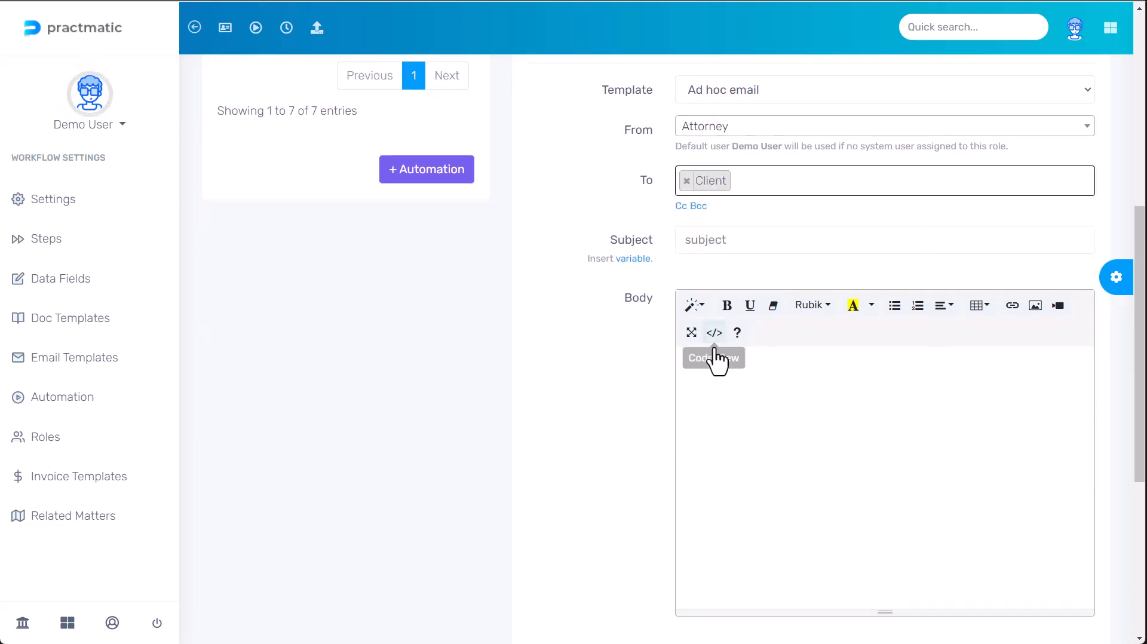
pyautogui.click(724, 245)
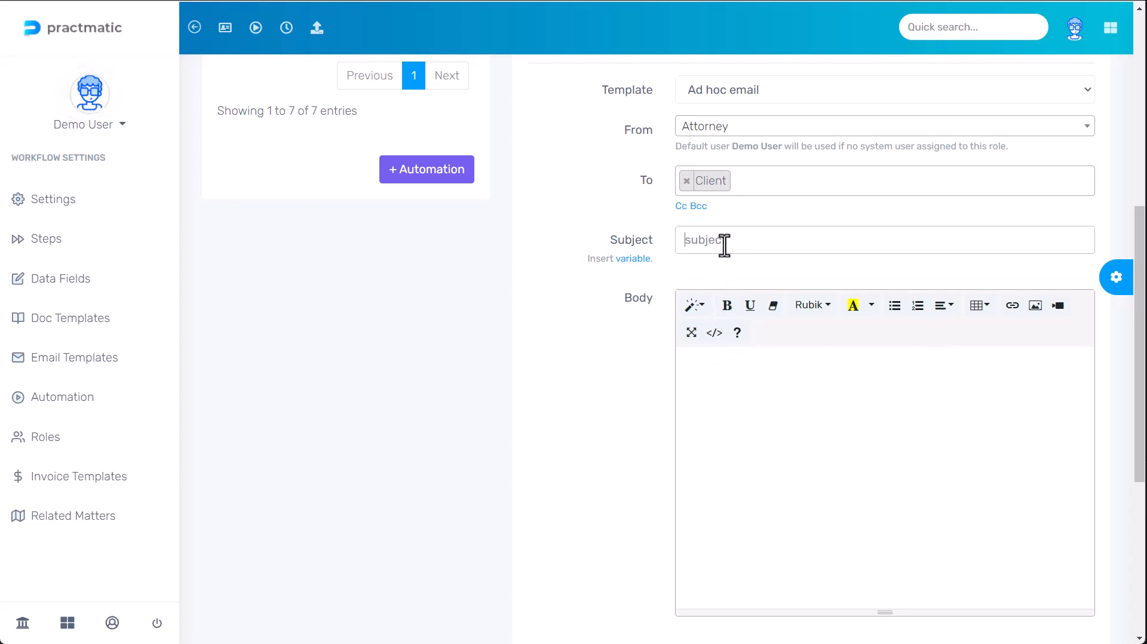
pyautogui.write('Filing Invoice')
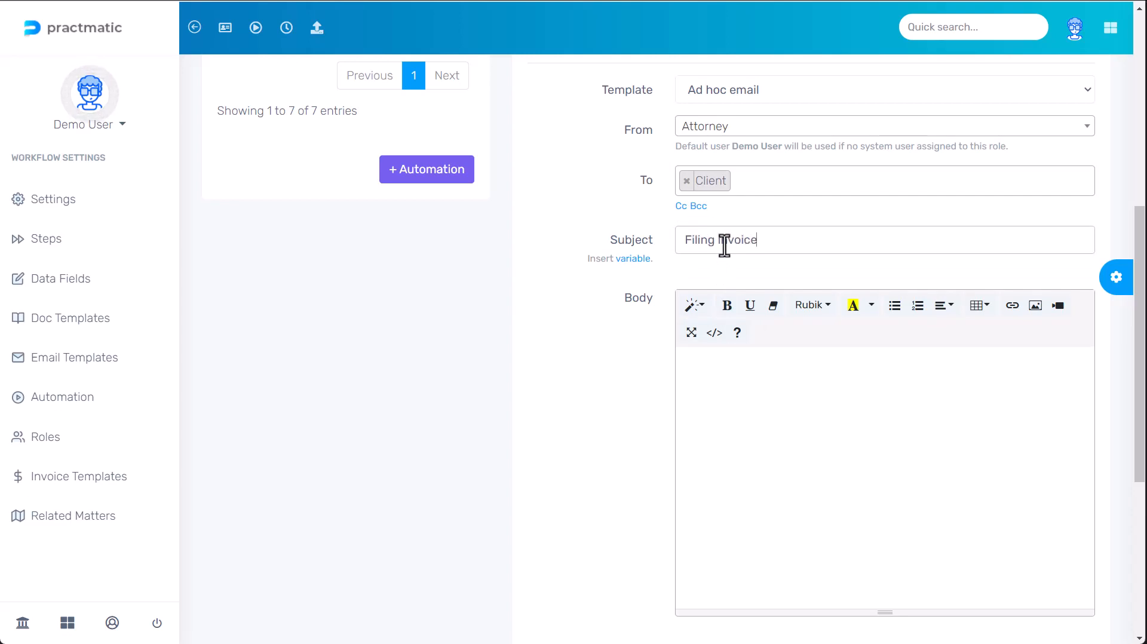
# - Write the body 'Dear {client first_name}' followed by 'Please find attached your filing invoice.'
pyautogui.click(724, 369)
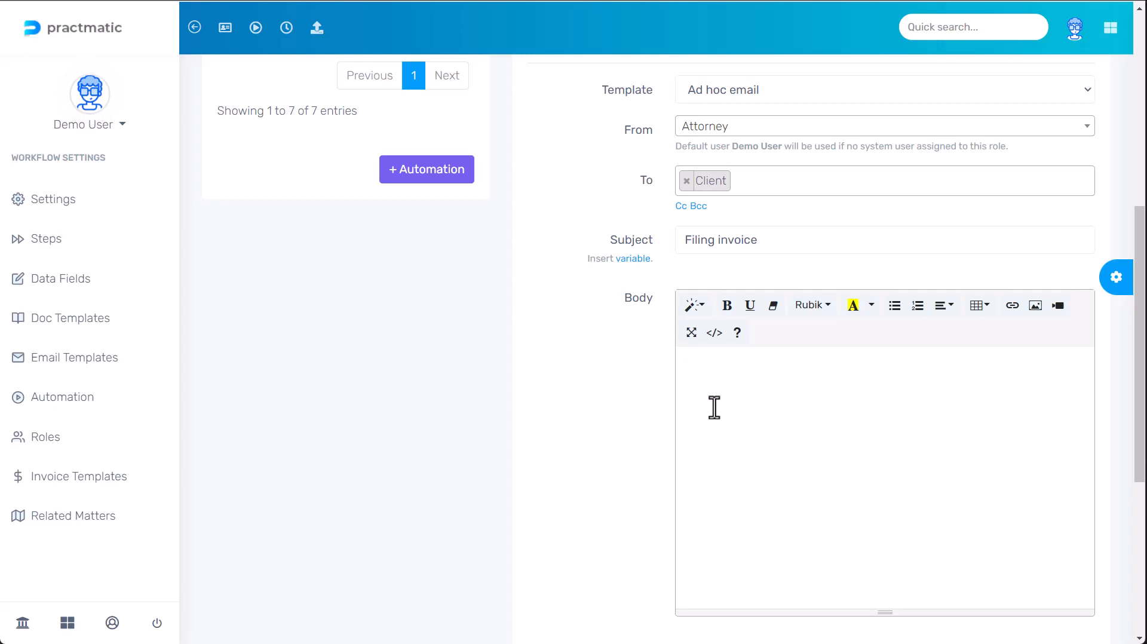
pyautogui.write('Dear')
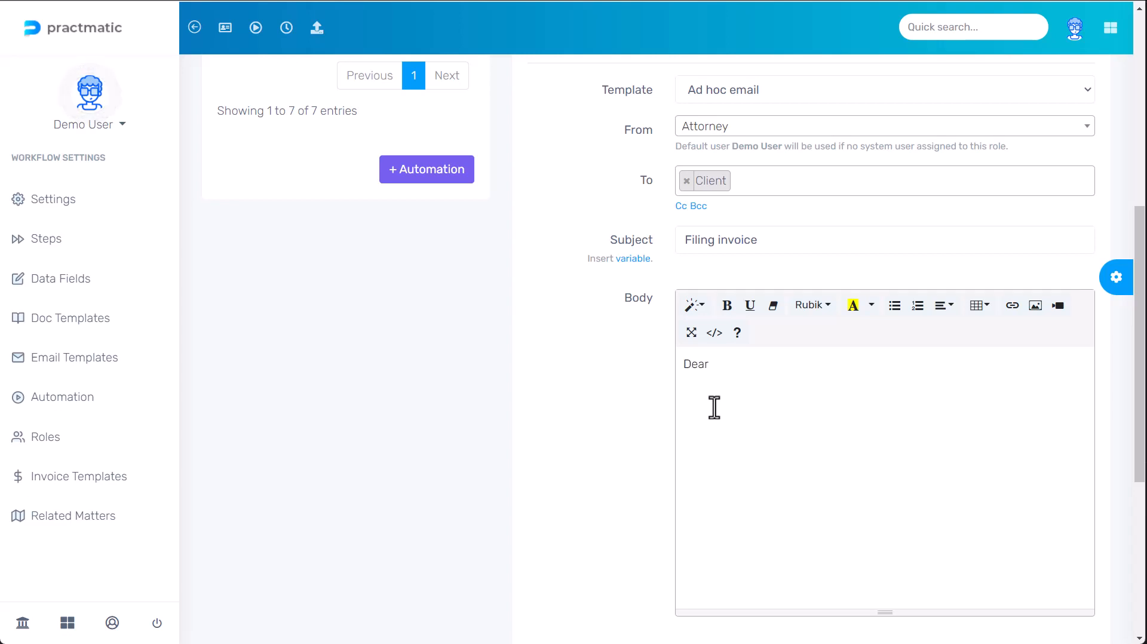
pyautogui.click(635, 258)
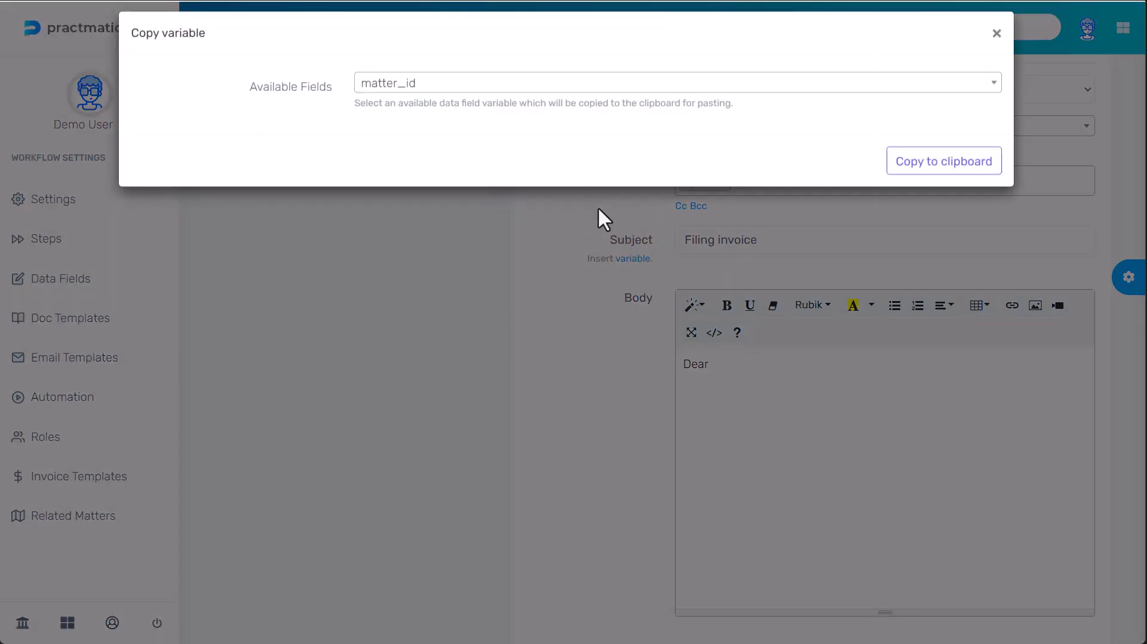
pyautogui.click(512, 96)
pyautogui.write('client')
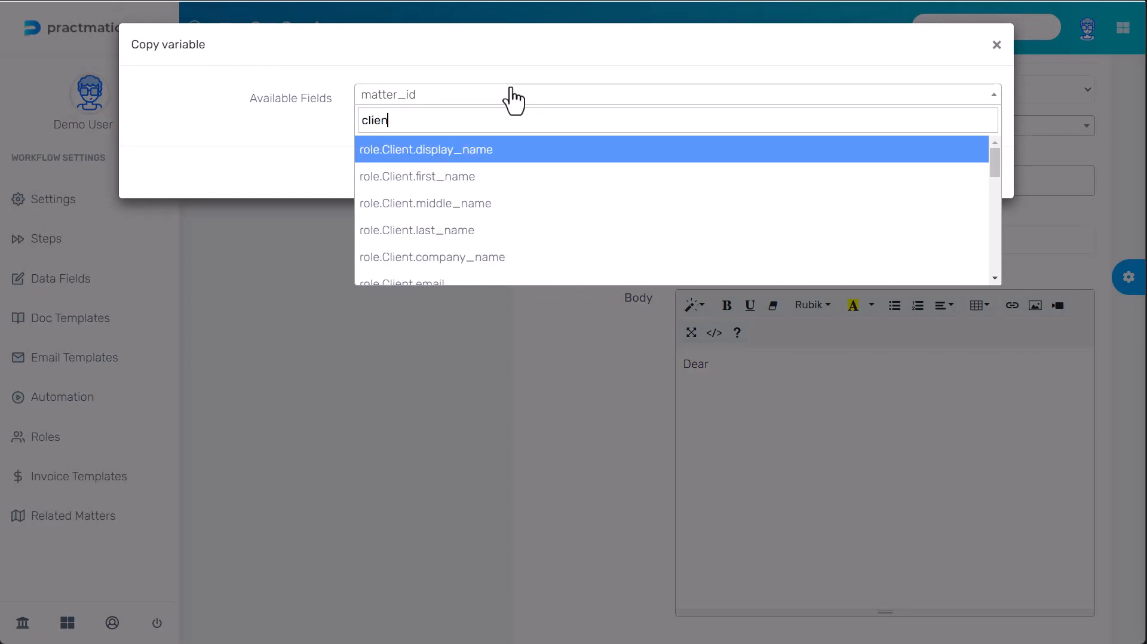
pyautogui.click(539, 177)
pyautogui.click(942, 174)
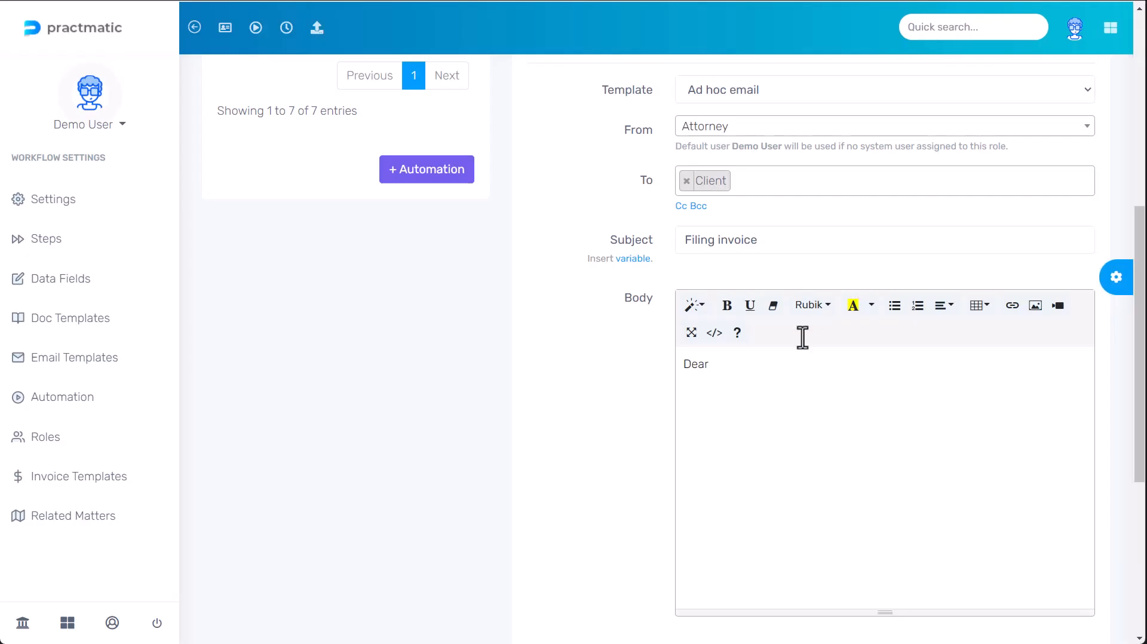
pyautogui.click(777, 383)
pyautogui.hotkey('ctrl', 'v')
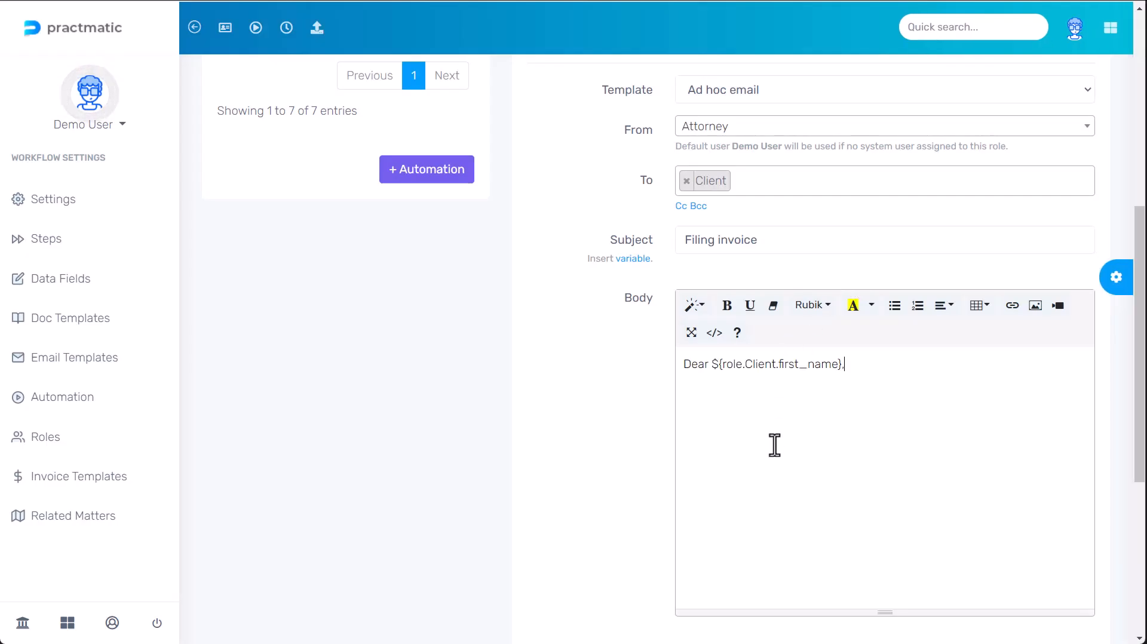
pyautogui.write('Please fin')
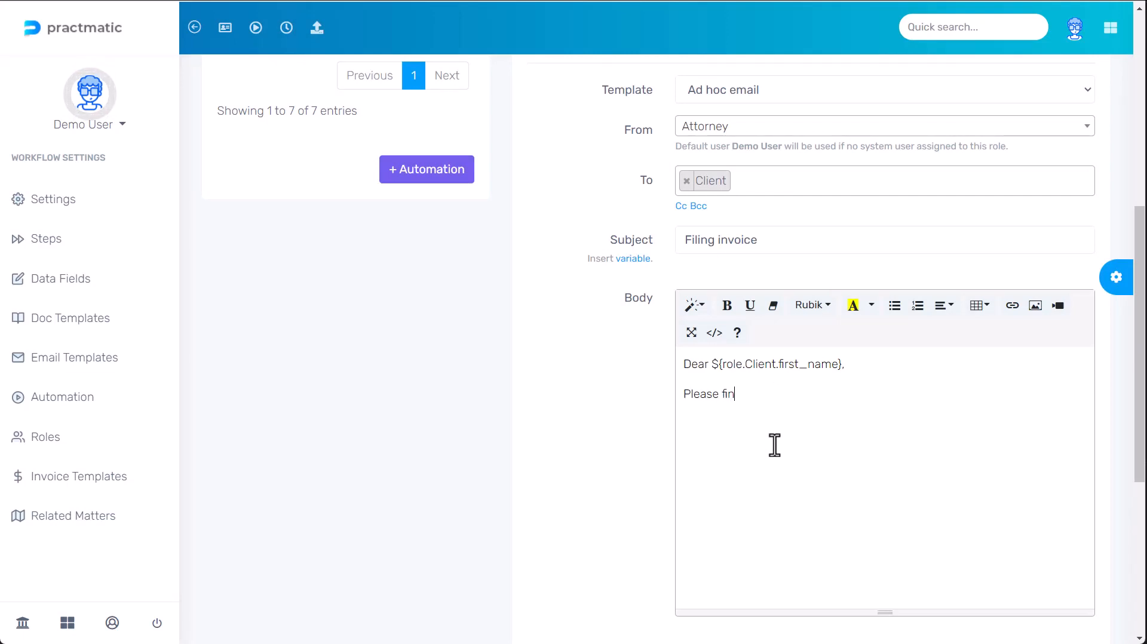
pyautogui.write('d attached youe')
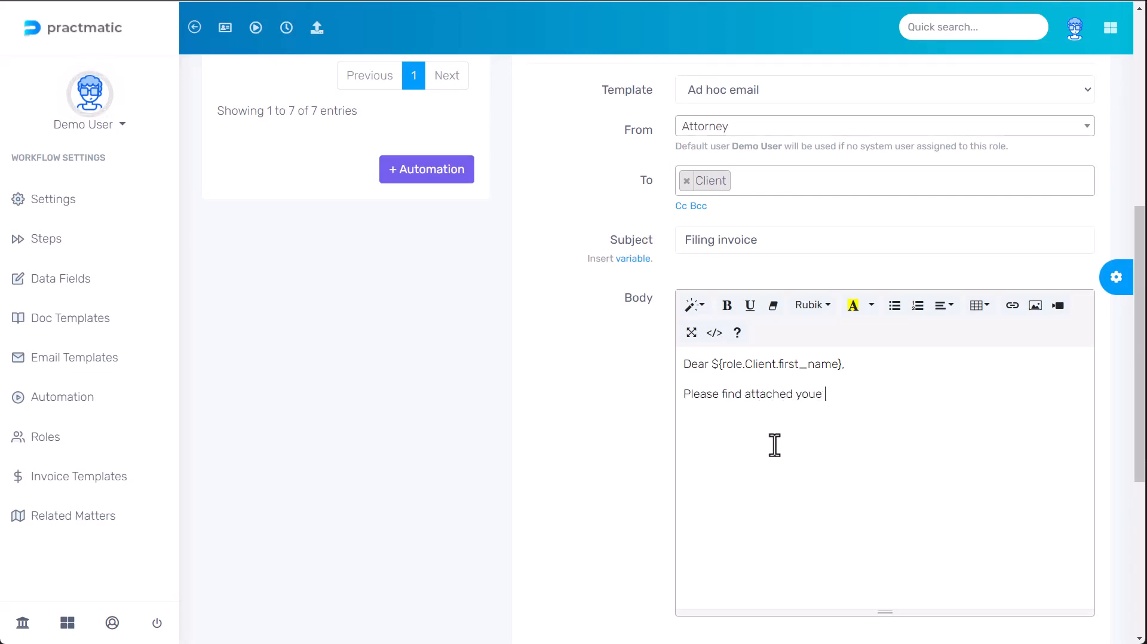
pyautogui.press('BackSpace')
pyautogui.write('r filing invoice.')
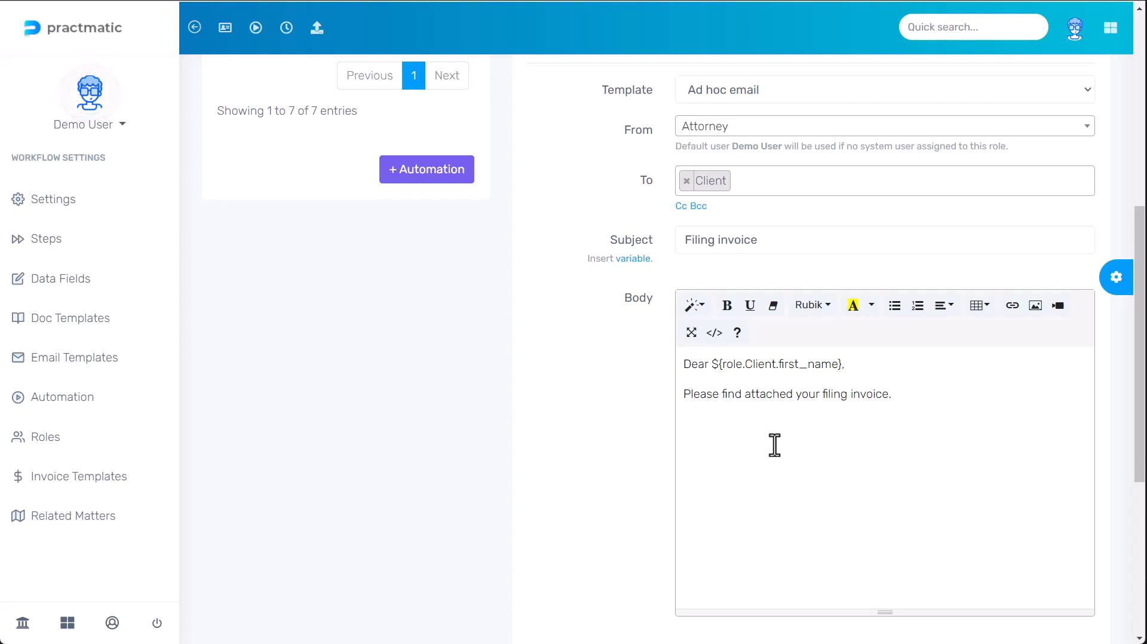
pyautogui.scroll(-5, 684, 331)
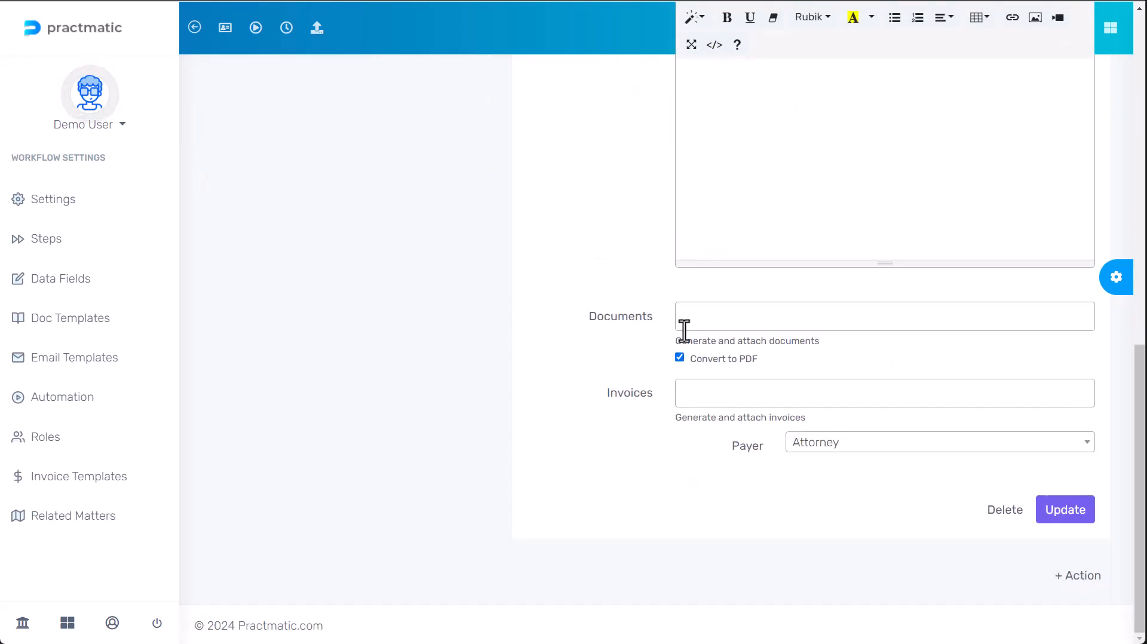
# - Attach the Filing Invoice with the Client as payer and save the email action
pyautogui.click(704, 396)
pyautogui.click(712, 420)
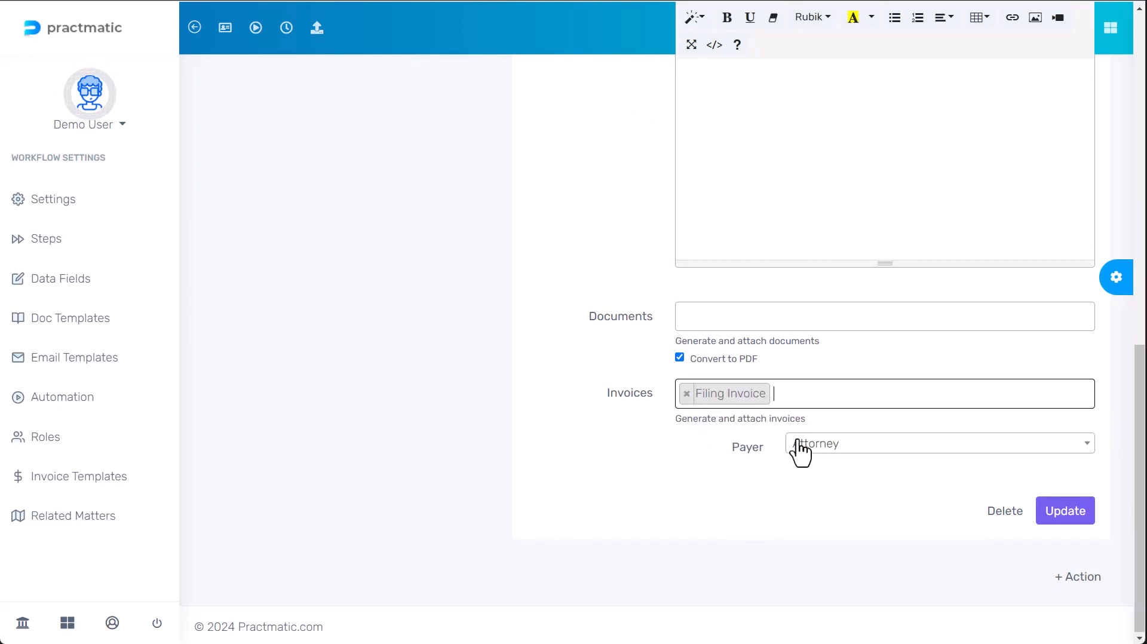
pyautogui.click(842, 449)
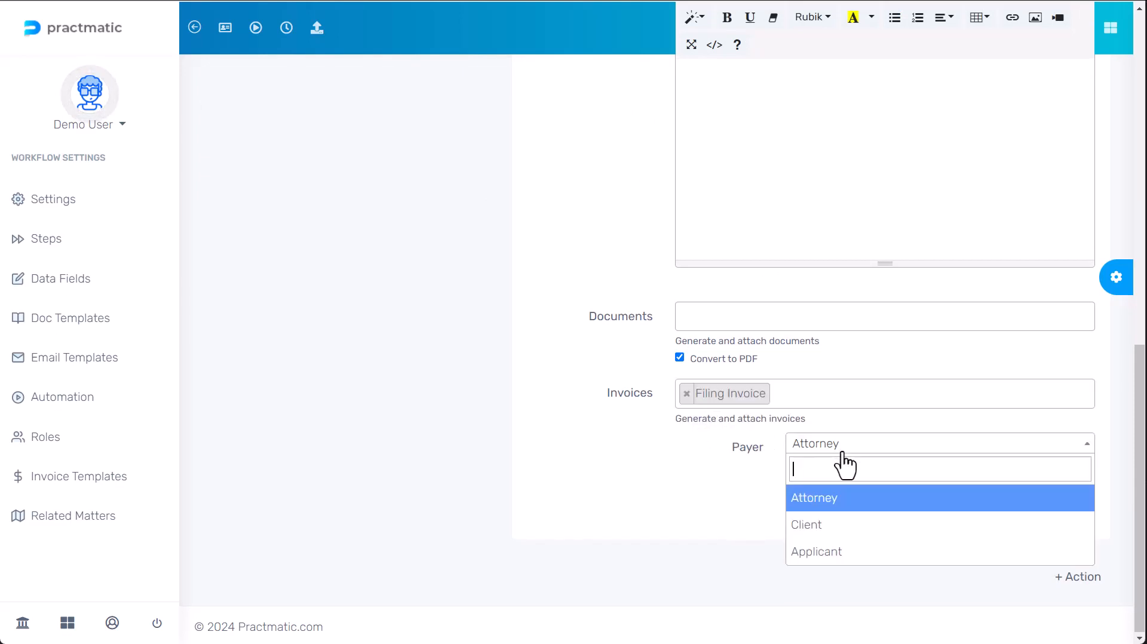
pyautogui.click(843, 525)
pyautogui.click(1066, 514)
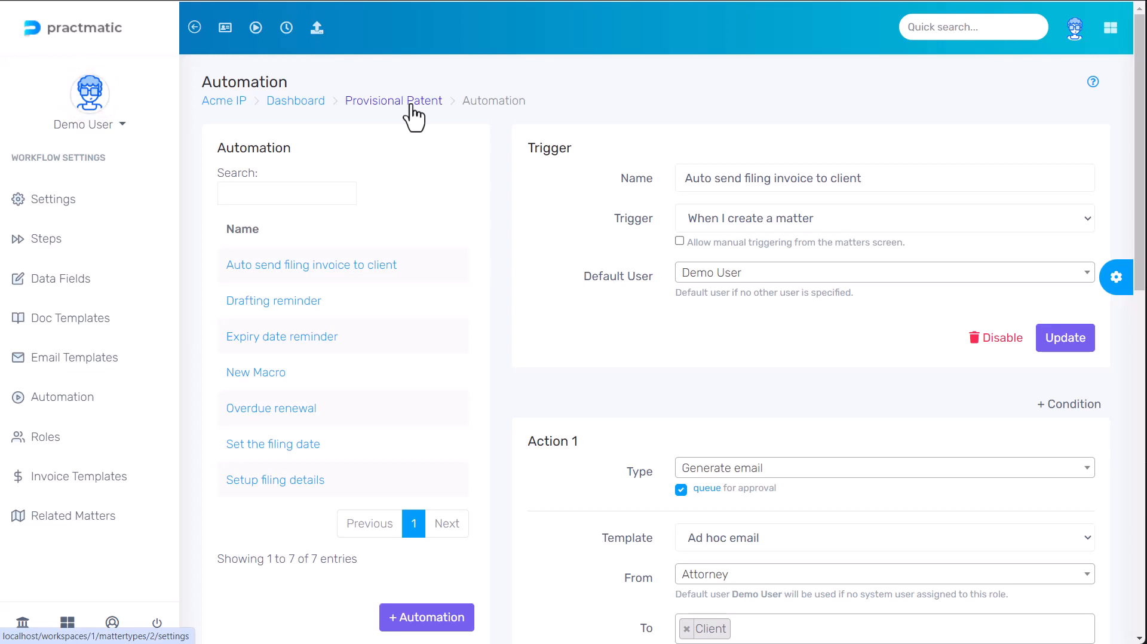
pyautogui.scroll(-5, 637, 330)
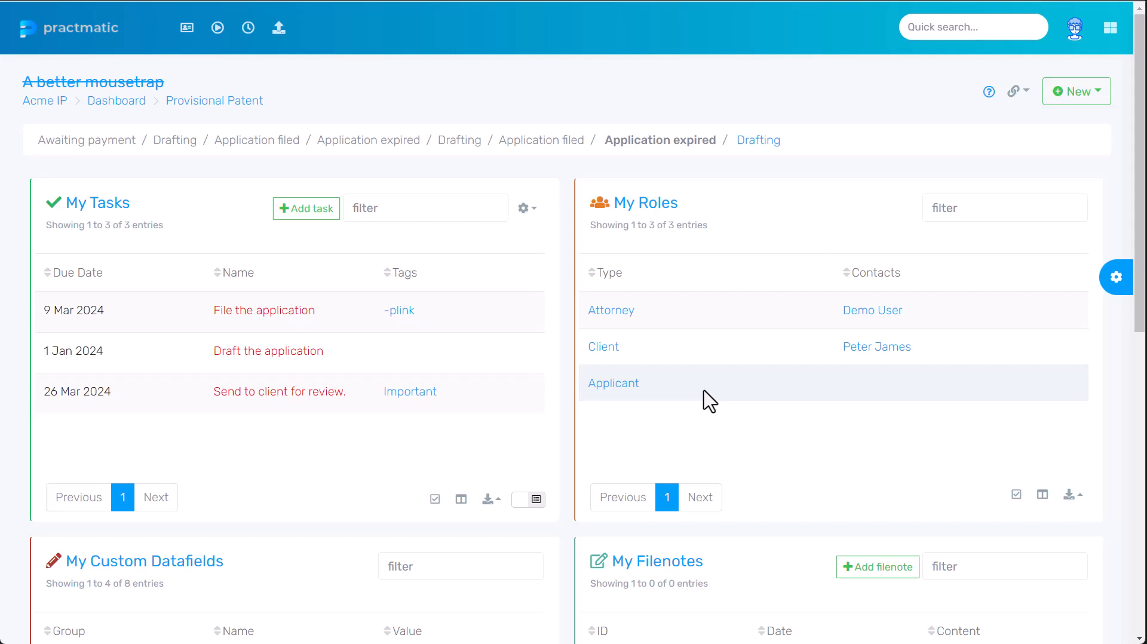
# - Show Provisional Patent overdue invoices for reference MID${matter_id}, overdue after 0 days
pyautogui.click(230, 101)
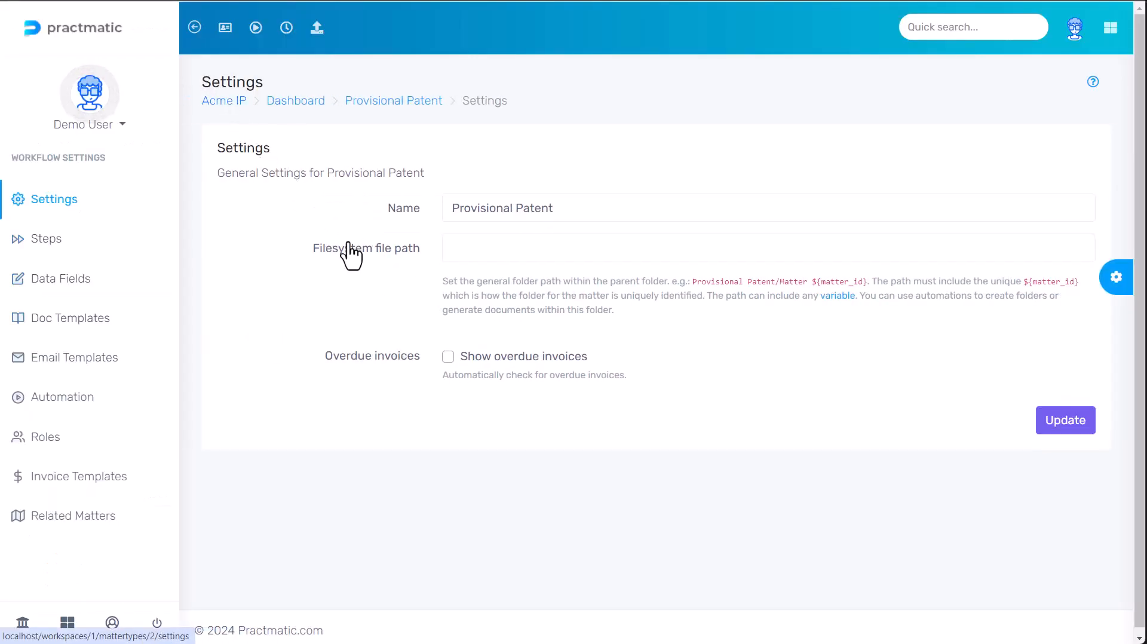
pyautogui.click(448, 357)
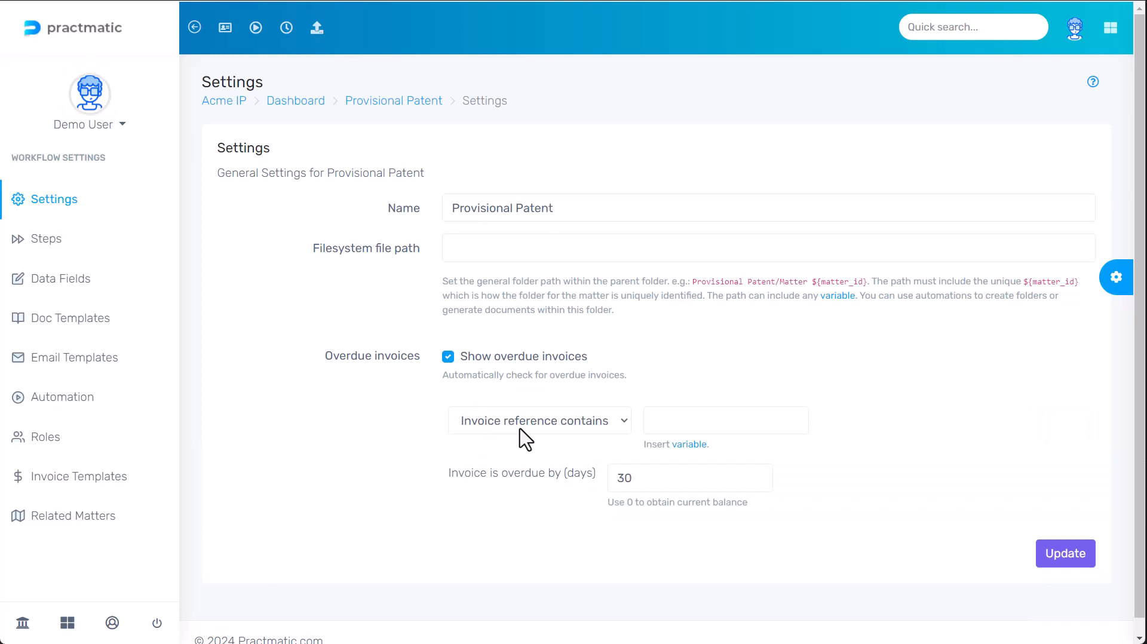
pyautogui.click(689, 446)
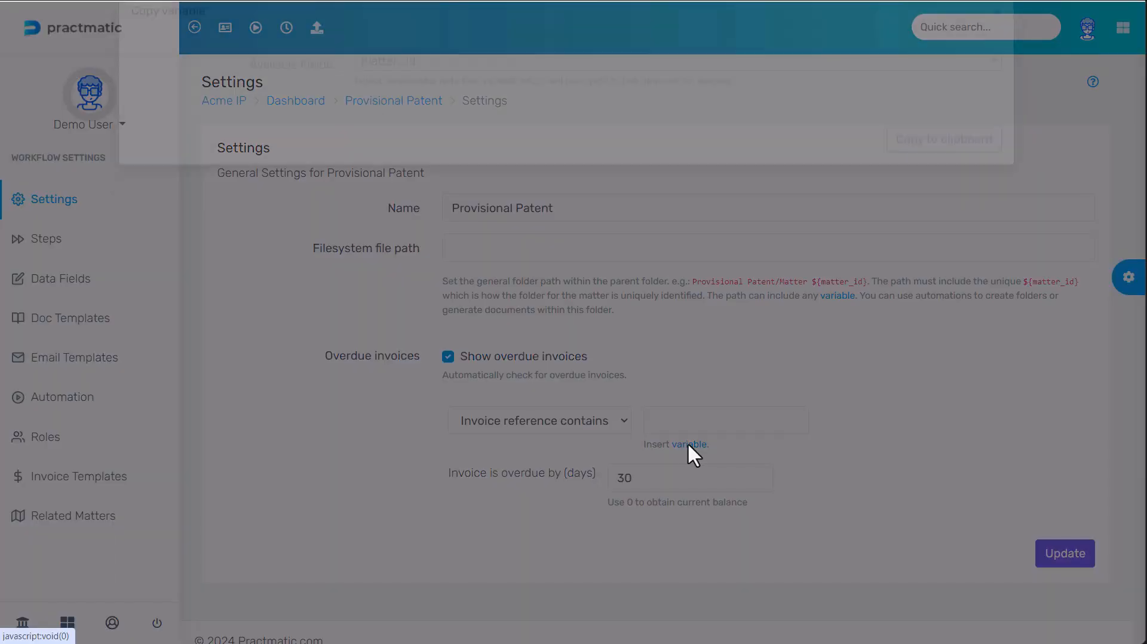
pyautogui.click(913, 182)
pyautogui.click(686, 411)
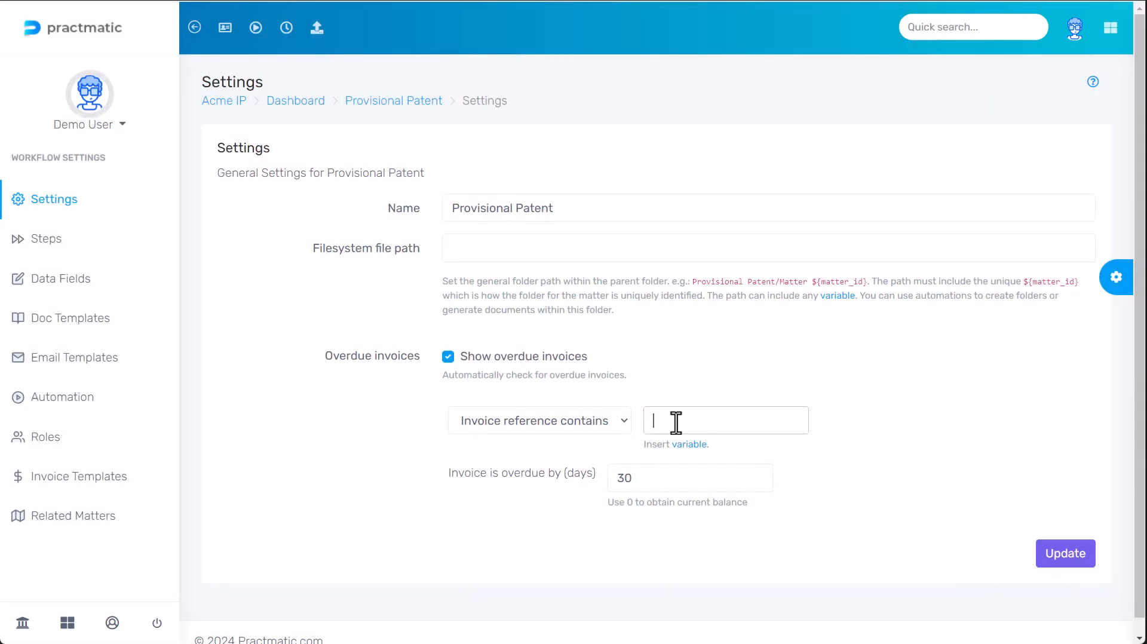
pyautogui.write('MID')
pyautogui.hotkey('ctrl', 'v')
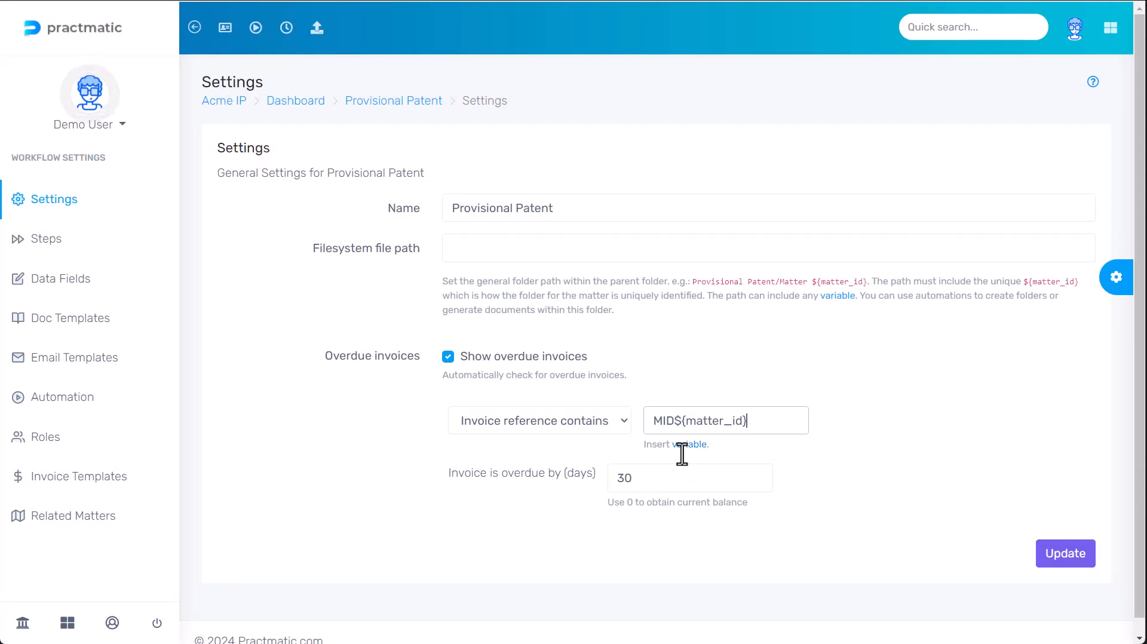
pyautogui.moveTo(637, 476); pyautogui.dragTo(606, 484)
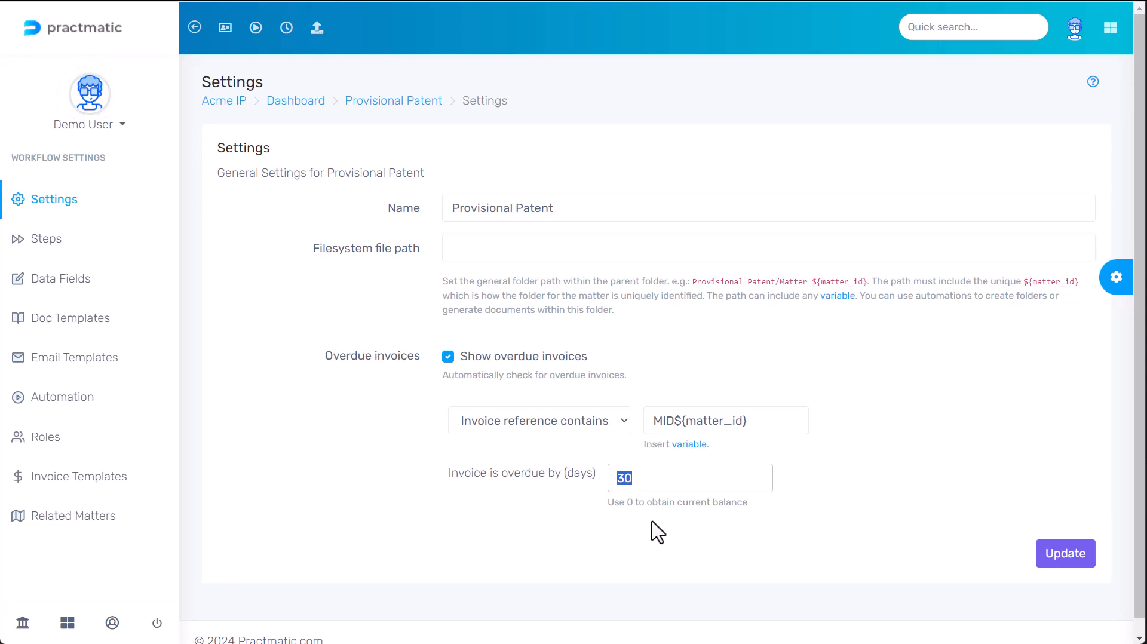
pyautogui.write('0')
pyautogui.click(1052, 561)
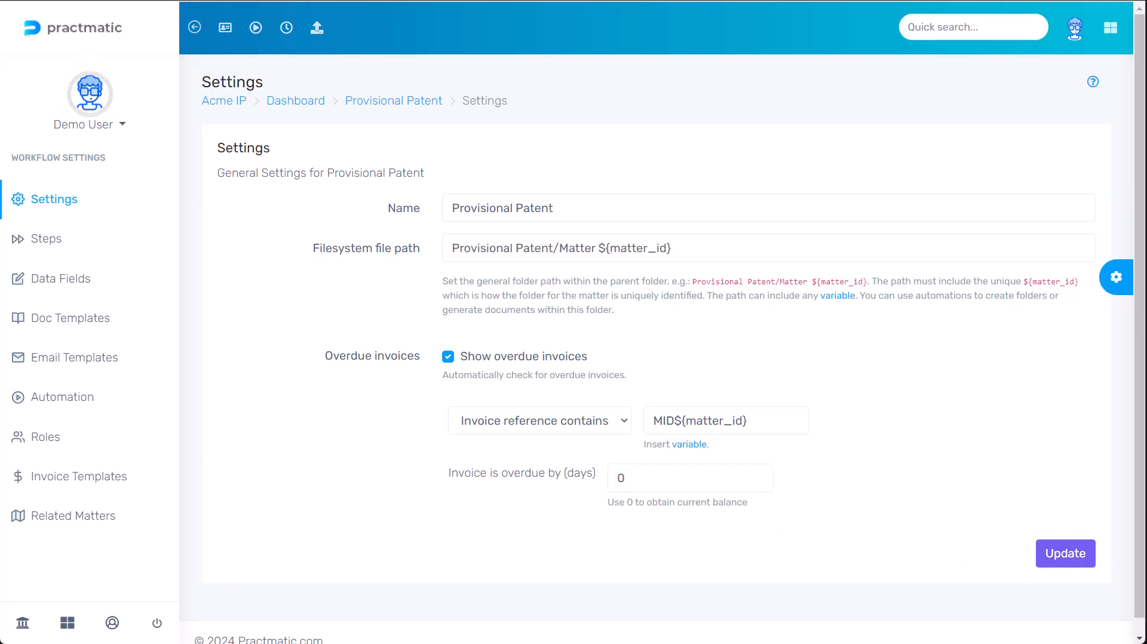
pyautogui.hotkey('ctrl', 'Tab')
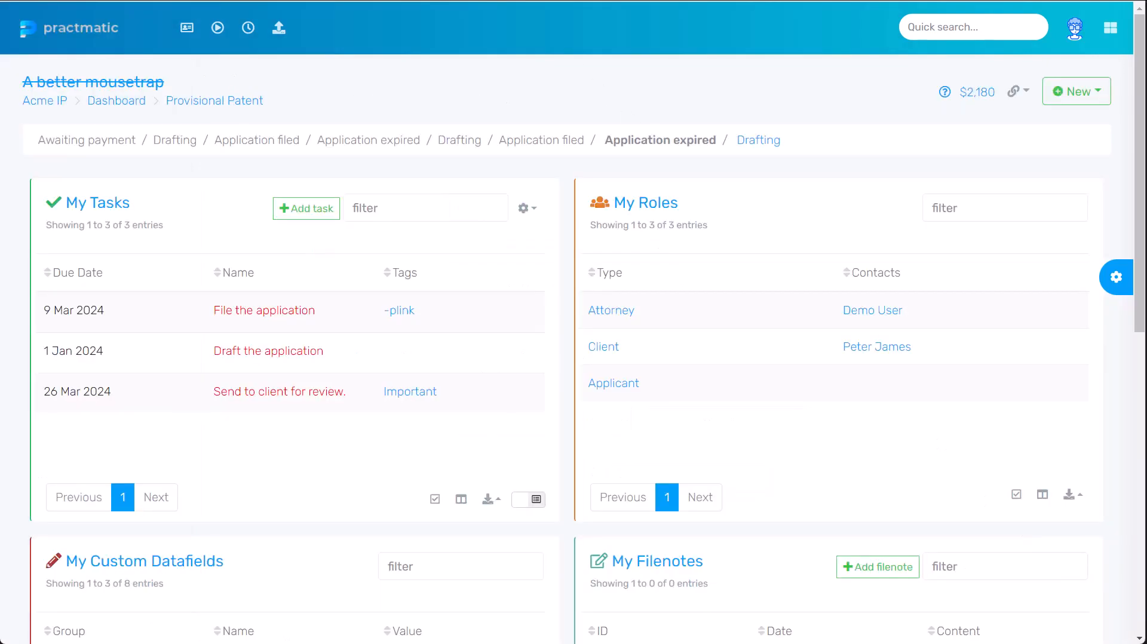
# - Refresh the matter's $2,180 balance and bring up the New items list
pyautogui.click(974, 101)
pyautogui.click(1062, 96)
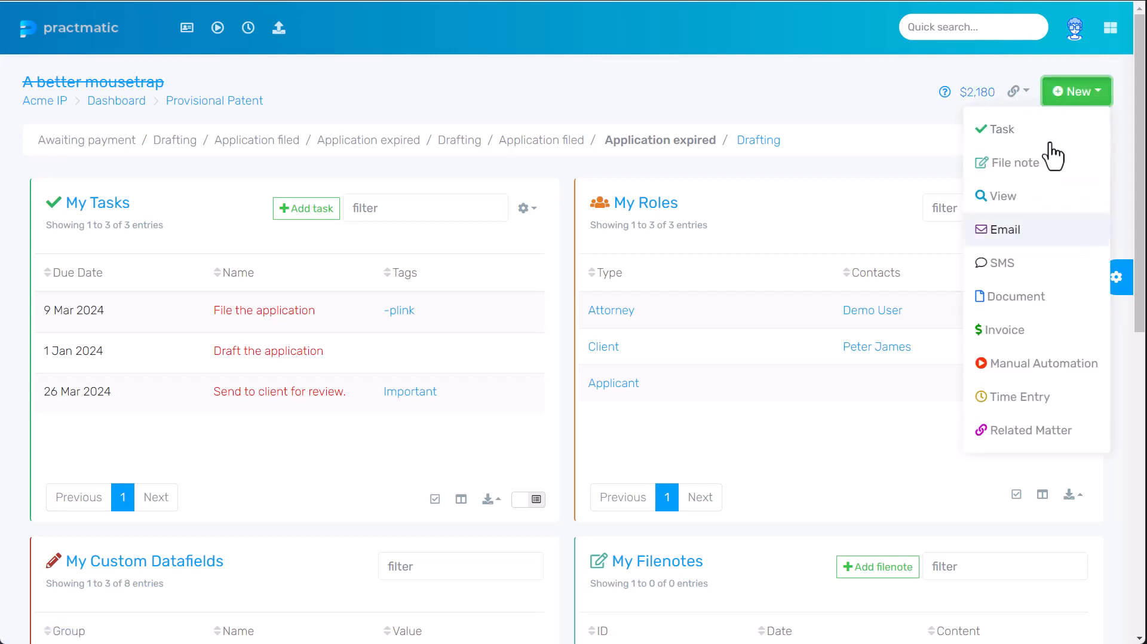
# - Generate a client-paid Filing Invoice without Official Fees, its 1800 line changed to 100
pyautogui.click(998, 332)
pyautogui.click(510, 97)
pyautogui.click(506, 146)
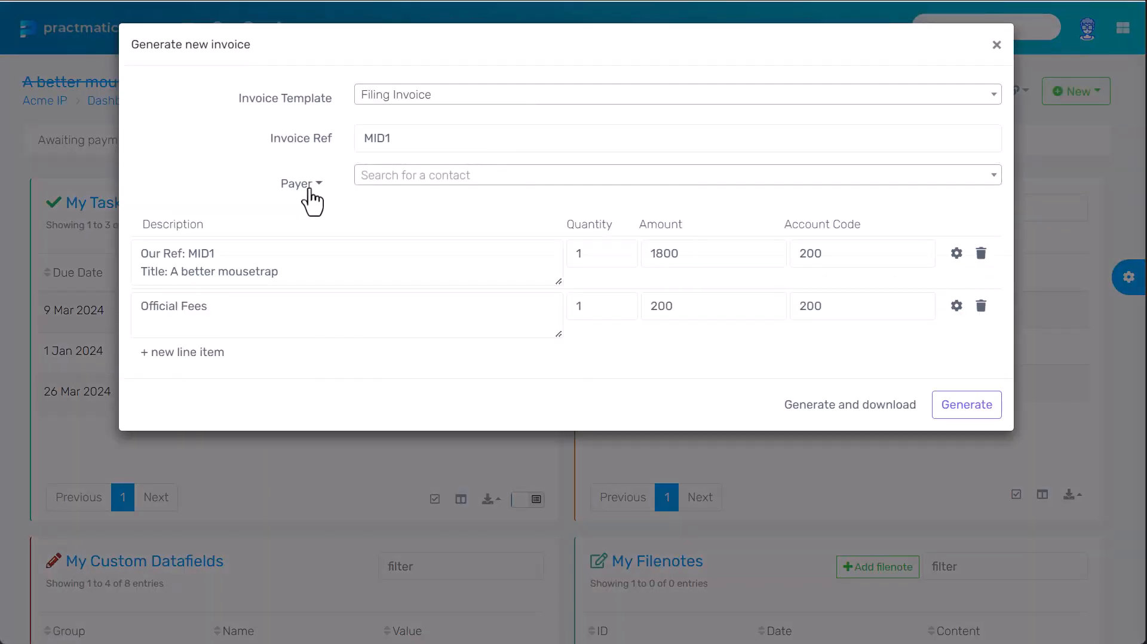
pyautogui.click(310, 192)
pyautogui.click(314, 253)
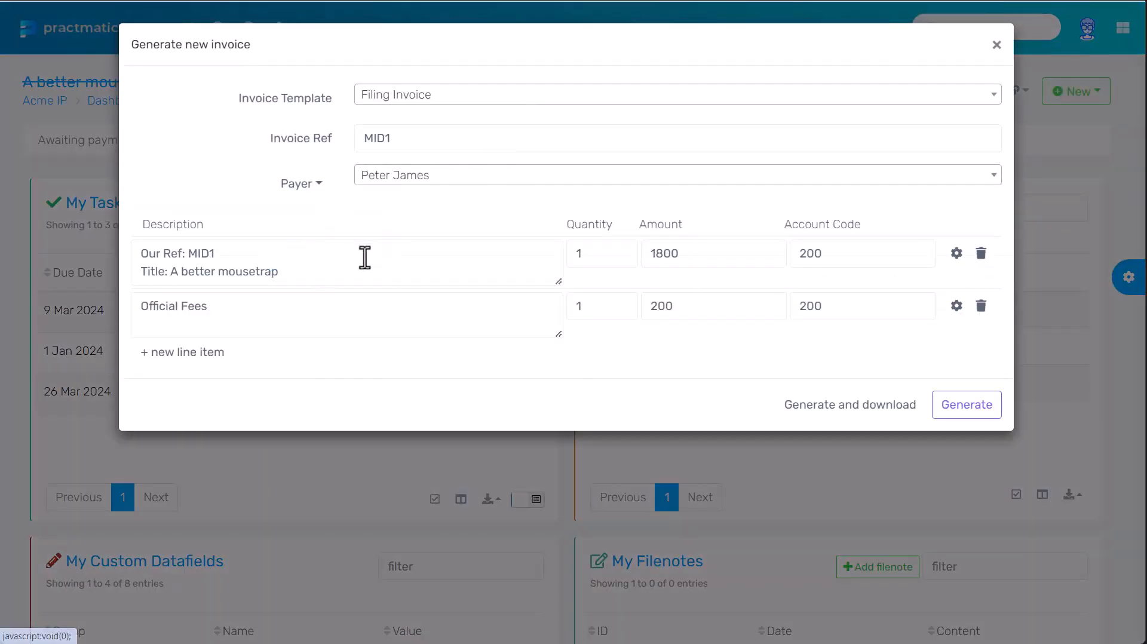
pyautogui.click(980, 305)
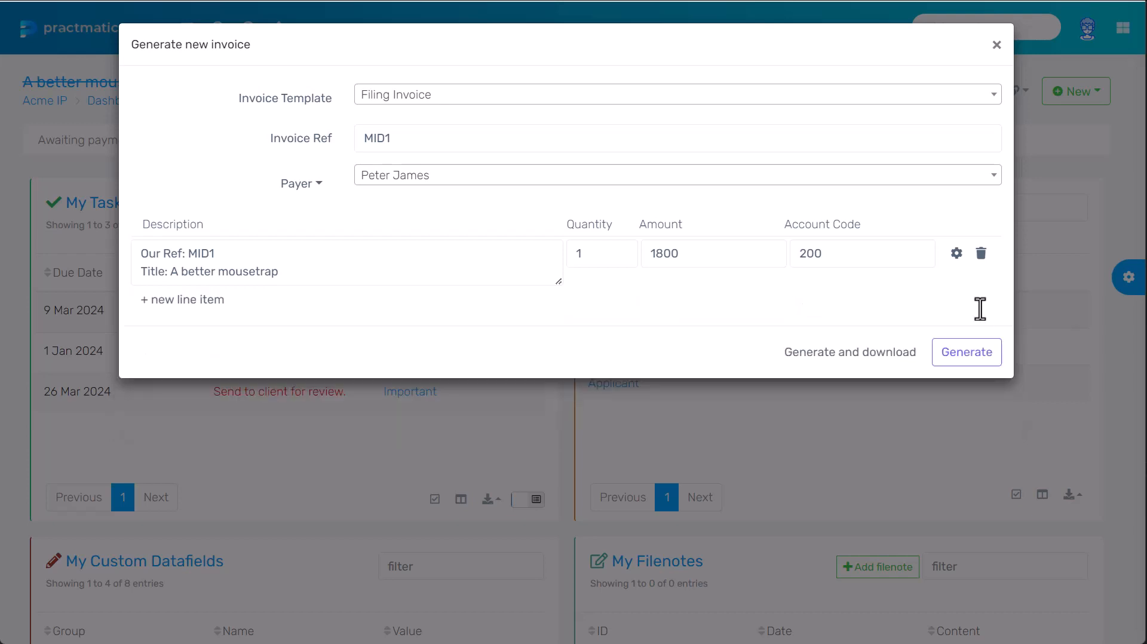
pyautogui.moveTo(662, 254); pyautogui.dragTo(655, 253)
pyautogui.press('BackSpace')
pyautogui.click(948, 362)
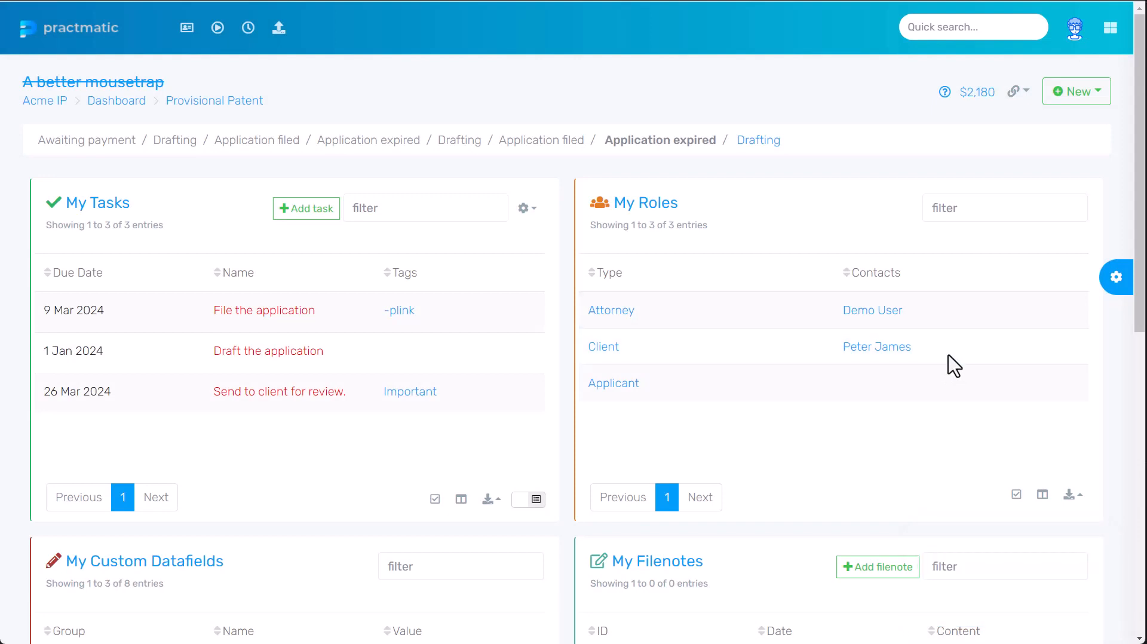
# - Refresh the outstanding balance so it now reads $2,290
pyautogui.click(978, 95)
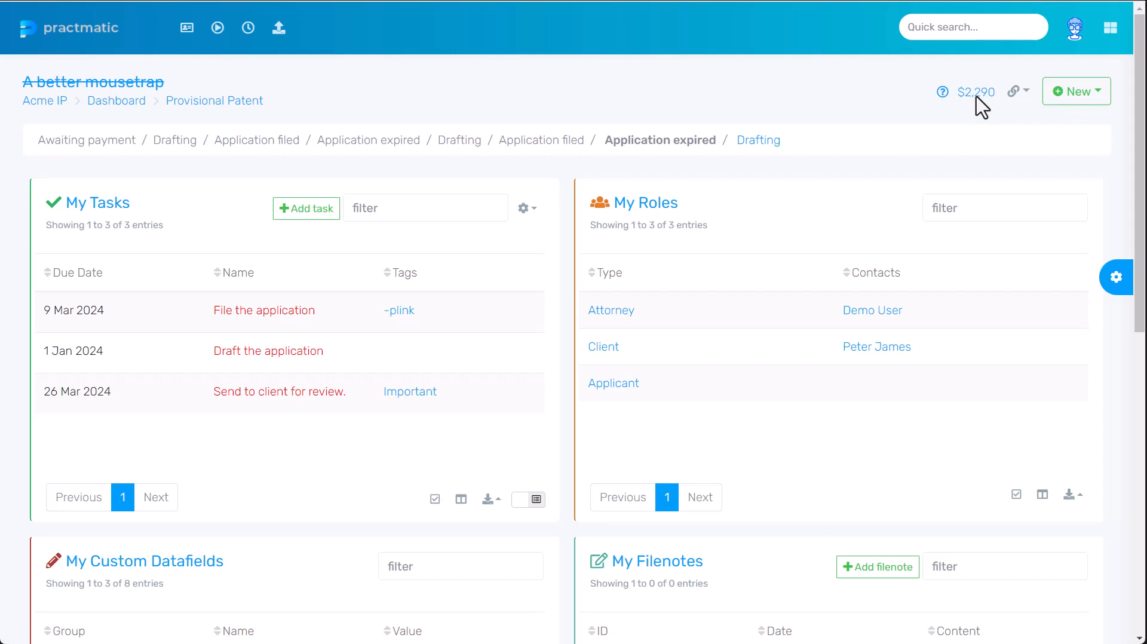